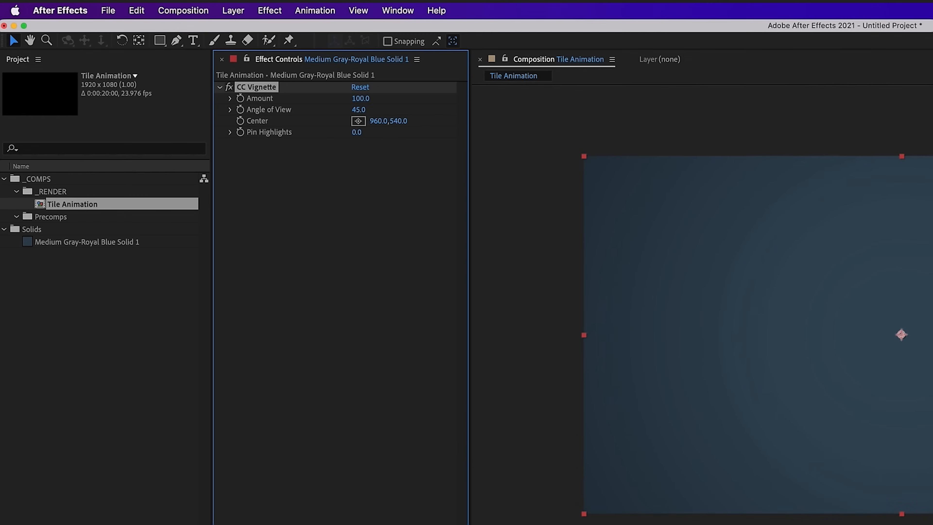
Create an adjustment layer in the Tile Animation composition and name it Color Control
{"action": "left_click", "coordinate": [129, 4]}
{"action": "mouse_move", "coordinate": [183, 15]}
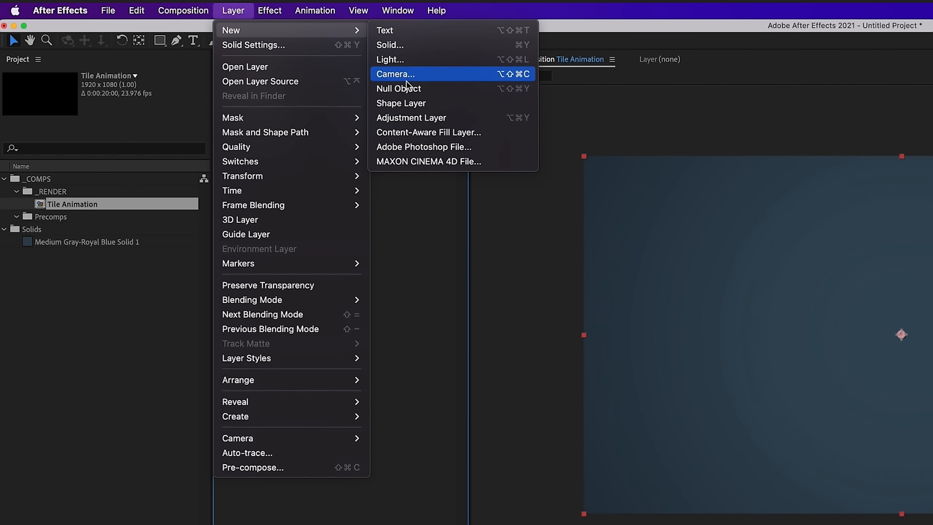
{"action": "left_click", "coordinate": [413, 118]}
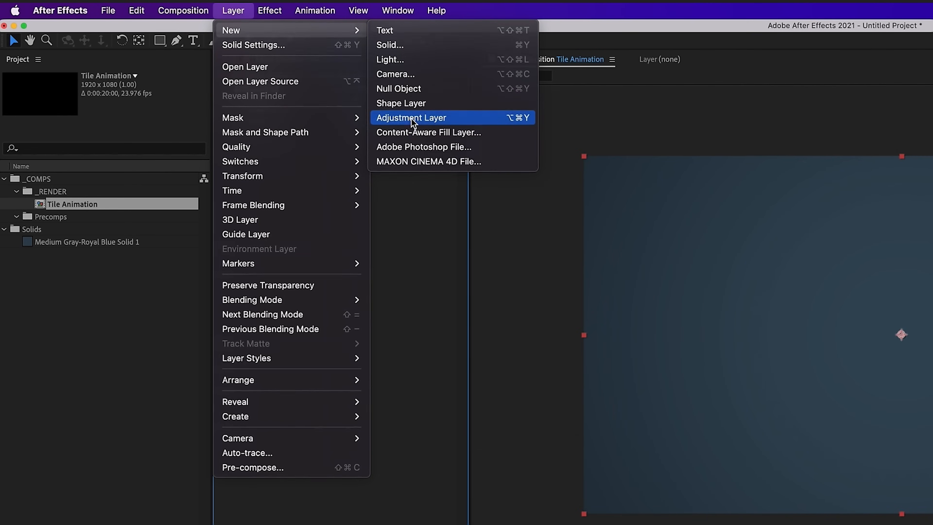
{"action": "key", "text": "Return"}
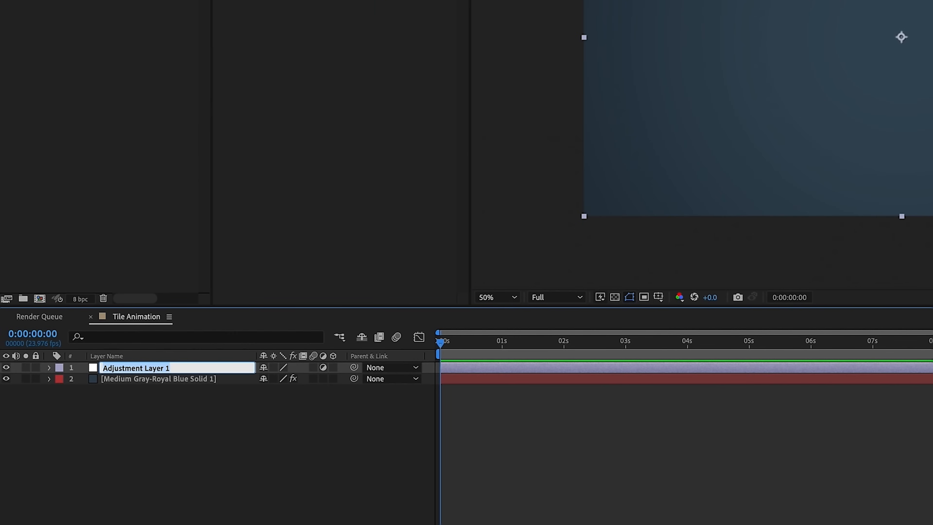
{"action": "type", "text": "Color"}
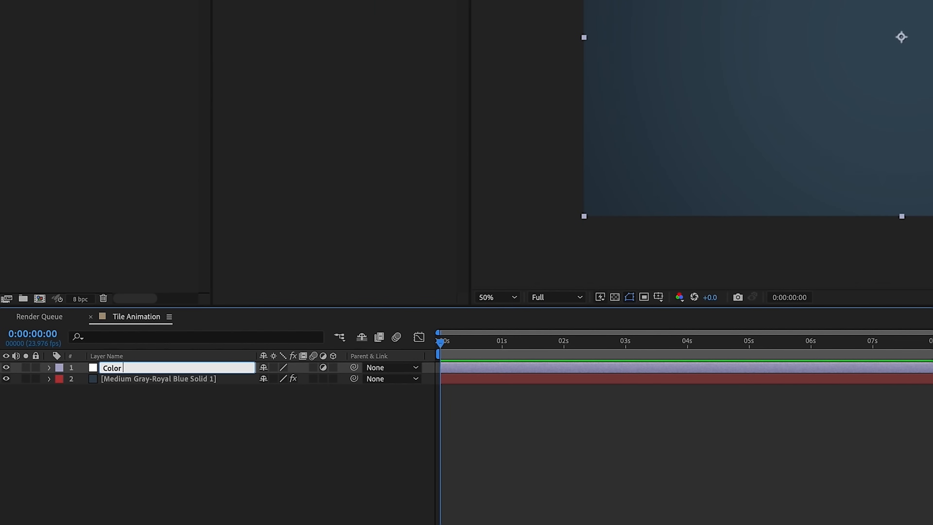
{"action": "type", "text": " Control"}
Add a Color Control expression effect to the adjustment layer and set its colour to teal 1BA5B7
{"action": "left_click", "coordinate": [269, 10]}
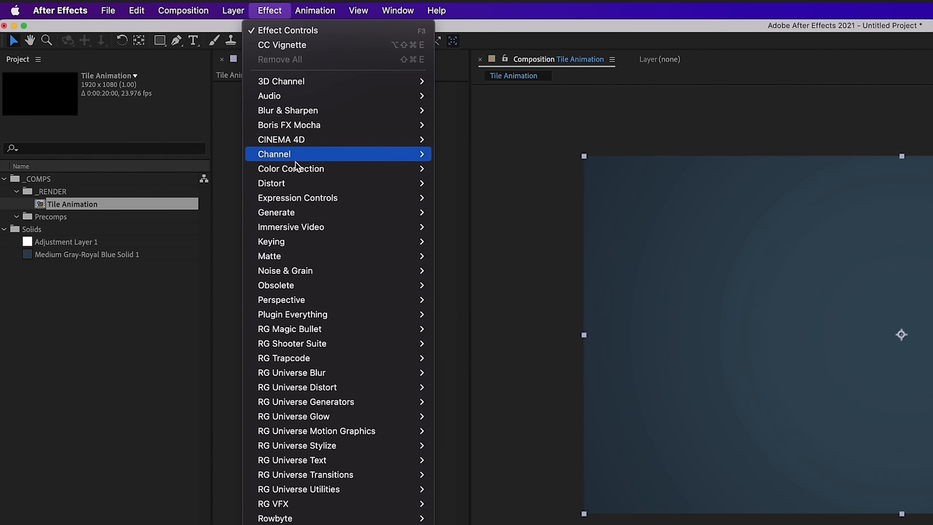
{"action": "mouse_move", "coordinate": [297, 198]}
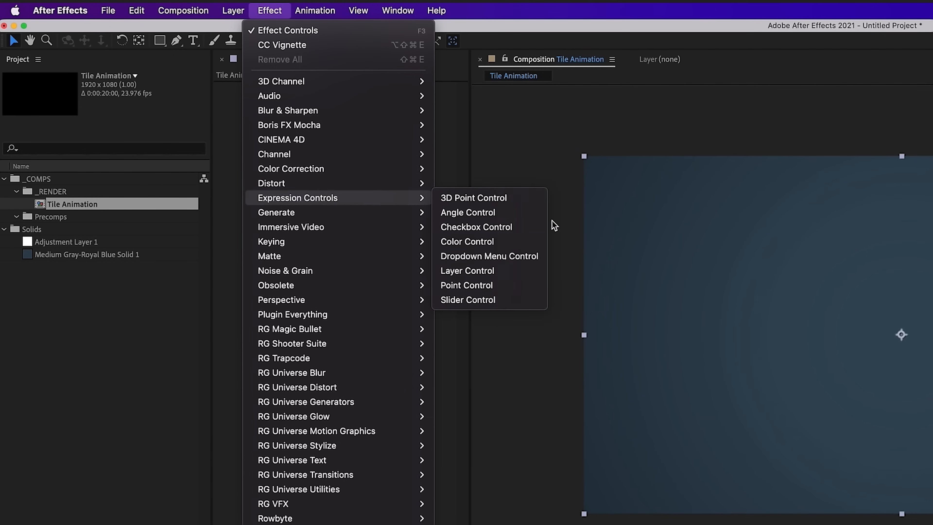
{"action": "left_click", "coordinate": [479, 242]}
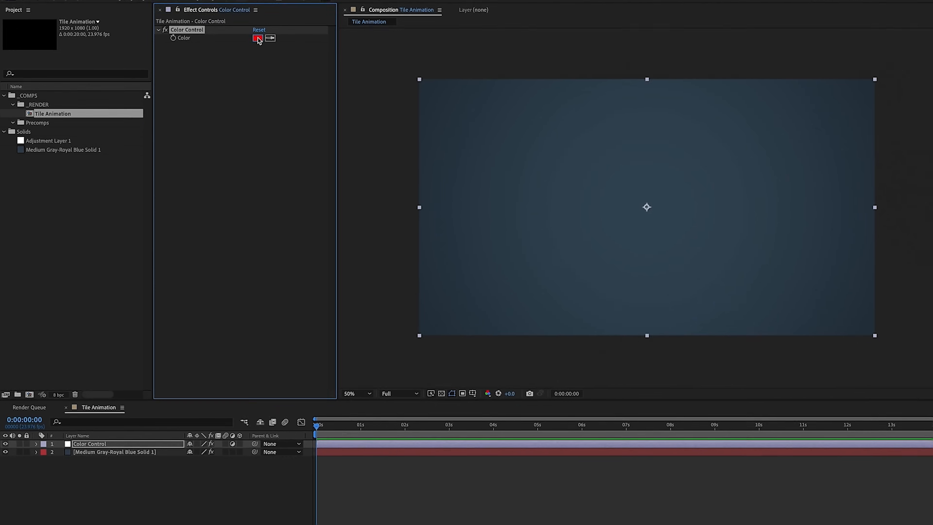
{"action": "left_click", "coordinate": [259, 37]}
{"action": "left_click_drag", "start_coordinate": [766, 110], "coordinate": [738, 127]}
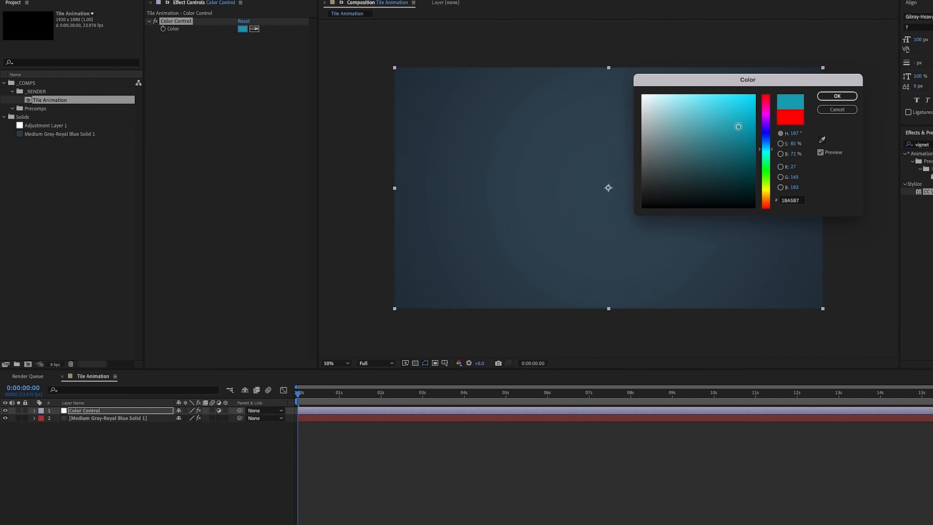
{"action": "key", "text": "Return"}
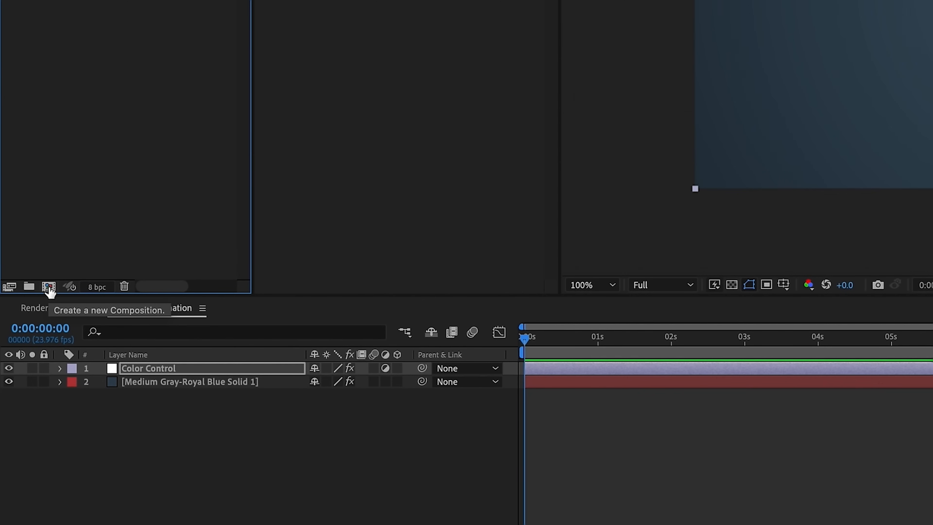
Create a new composition named Letters, 500 px wide and 10000 px high
{"action": "left_click", "coordinate": [49, 287]}
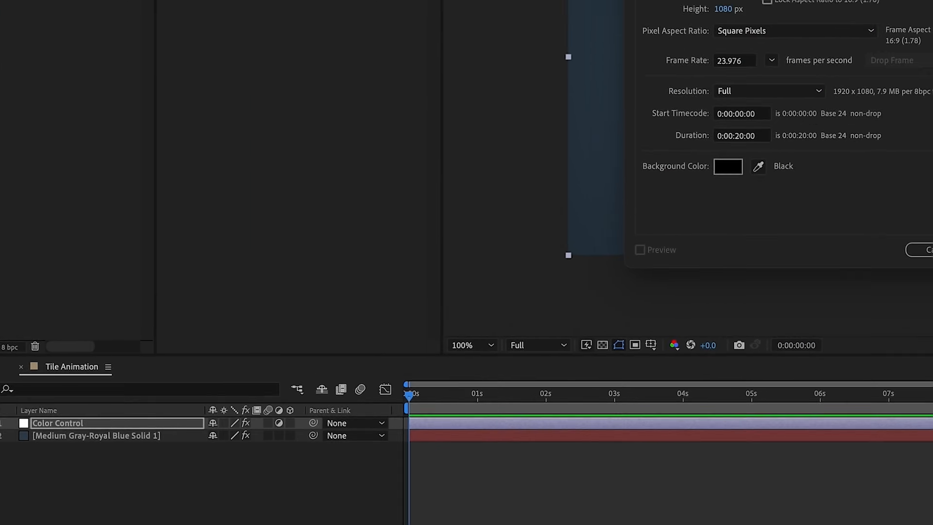
{"action": "type", "text": "Letters"}
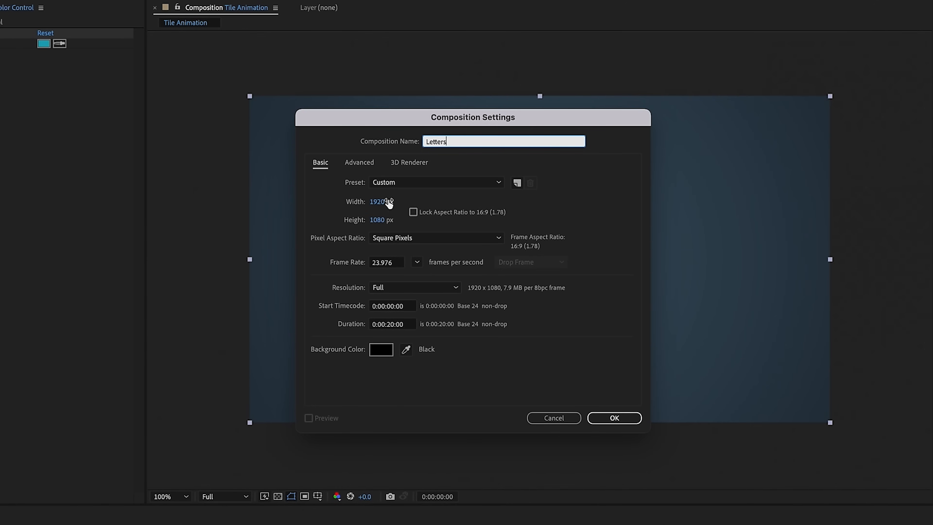
{"action": "left_click", "coordinate": [377, 201]}
{"action": "type", "text": "500"}
{"action": "key", "text": "Tab"}
{"action": "type", "text": "10000"}
{"action": "left_click", "coordinate": [613, 418]}
Start a centre-aligned text layer in the Letters composition with A, B, C and D, one letter per line
{"action": "key", "text": "ctrl+t"}
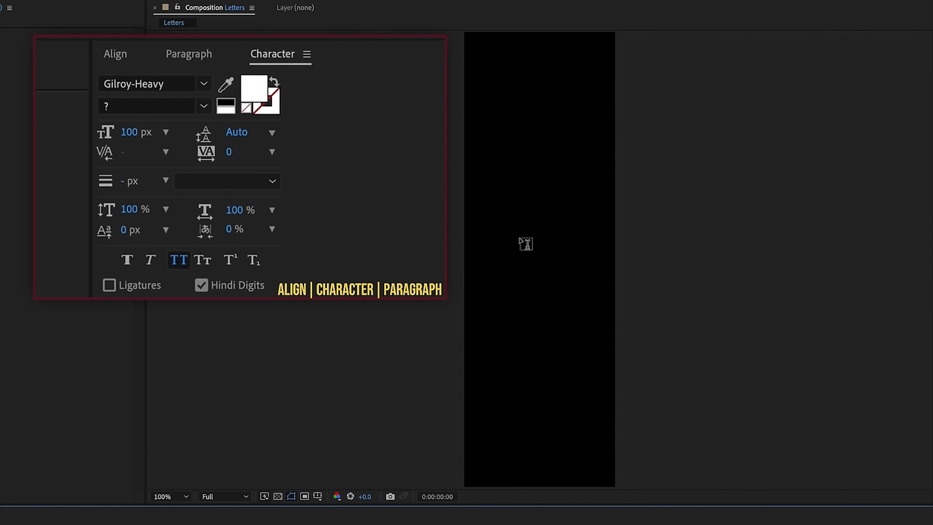
{"action": "left_click", "coordinate": [186, 55]}
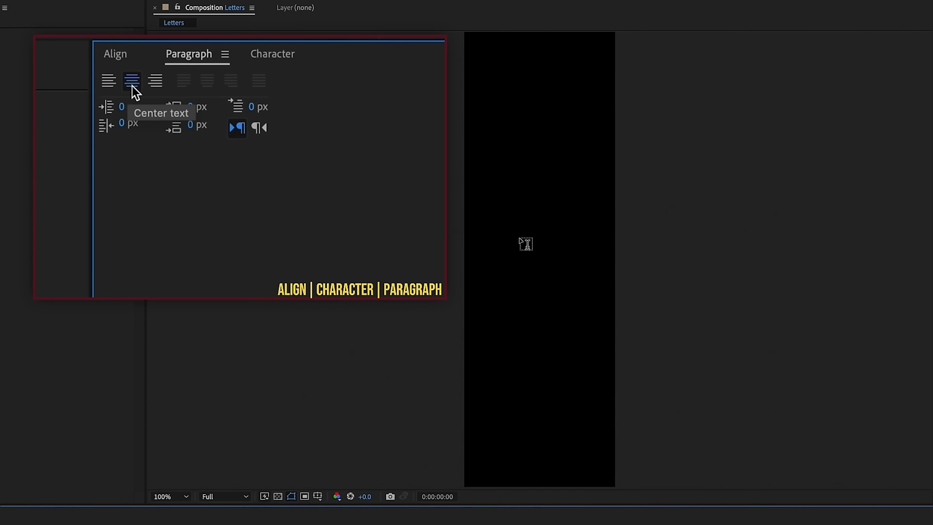
{"action": "left_click", "coordinate": [526, 239]}
{"action": "type", "text": "A"}
{"action": "key", "text": "Return"}
{"action": "type", "text": "B"}
{"action": "key", "text": "Return"}
{"action": "type", "text": "C "}
{"action": "type", "text": "D "}
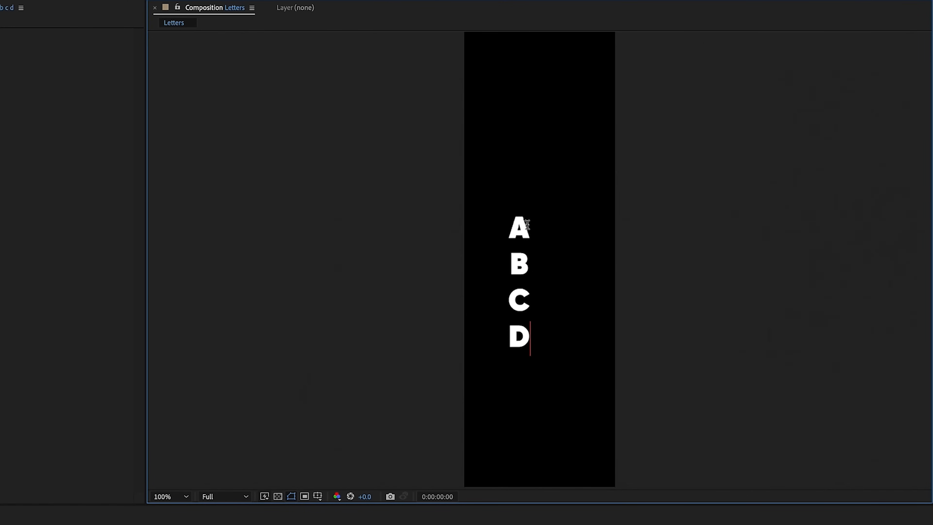
Continue the letter column with E, F, G and H, each on its own line
{"action": "type", "text": "E"}
{"action": "key", "text": "Return"}
{"action": "type", "text": "F"}
{"action": "key", "text": "Return"}
{"action": "type", "text": "G"}
{"action": "key", "text": "Return"}
{"action": "type", "text": "H"}
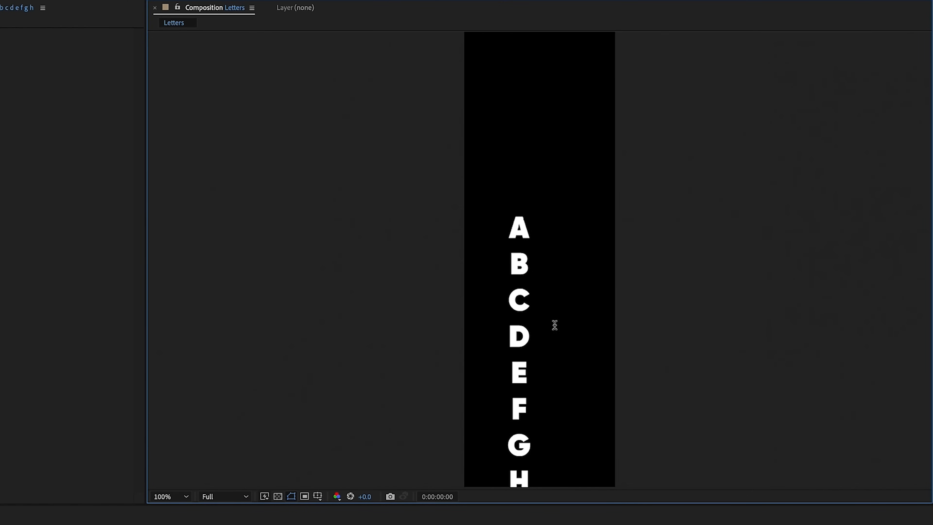
Move the letter column up and extend it with I through R, one letter per line
{"action": "key", "text": "Escape"}
{"action": "left_click_drag", "start_coordinate": [548, 226], "coordinate": [547, 166]}
{"action": "left_click", "coordinate": [529, 311]}
{"action": "key", "text": "Return"}
{"action": "type", "text": "i j k l m n"}
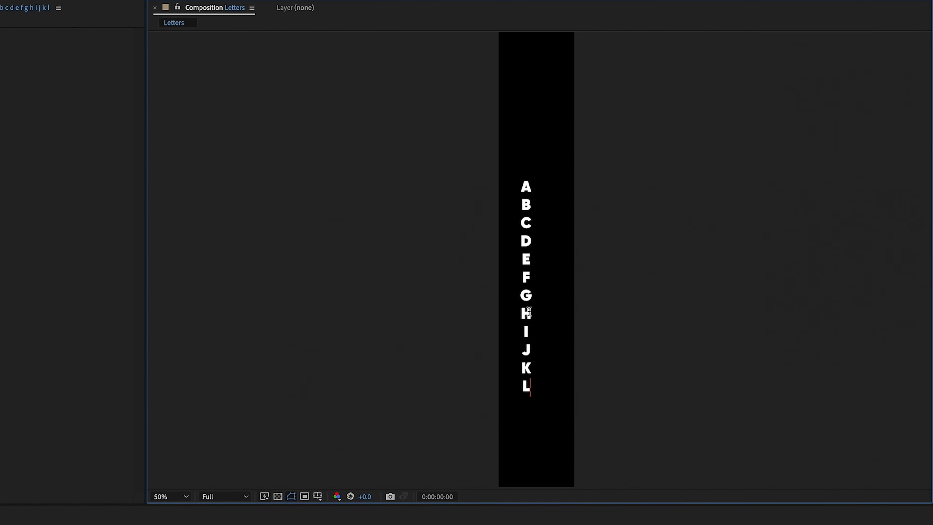
{"action": "type", "text": " o p q  r "}
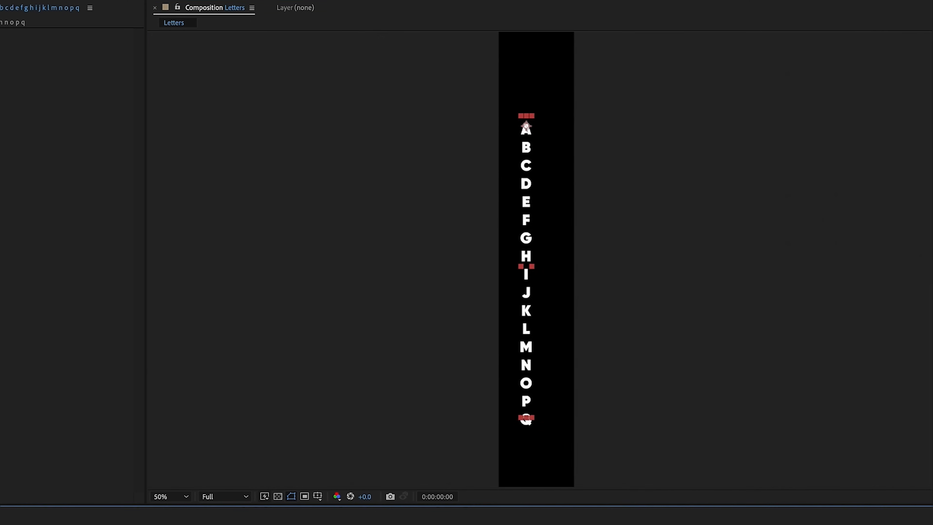
Complete the alphabet column with S through Z, one letter per line, and remove the stray line break
{"action": "type", "text": "s t"}
{"action": "key", "text": "Up"}
{"action": "key", "text": "Up"}
{"action": "key", "text": "Up"}
{"action": "key", "text": "BackSpace"}
{"action": "key", "text": "Down"}
{"action": "key", "text": "Down"}
{"action": "key", "text": "Down"}
{"action": "type", "text": "u"}
{"action": "scroll", "coordinate": [450, 304], "scroll_direction": "down", "scroll_amount": 1}
{"action": "type", "text": "v w x y z"}
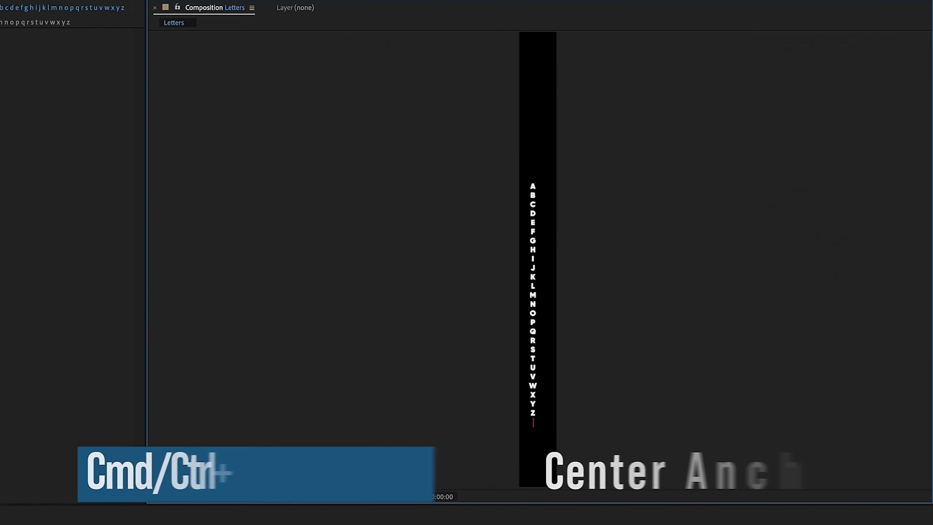
{"action": "key", "text": "Escape"}
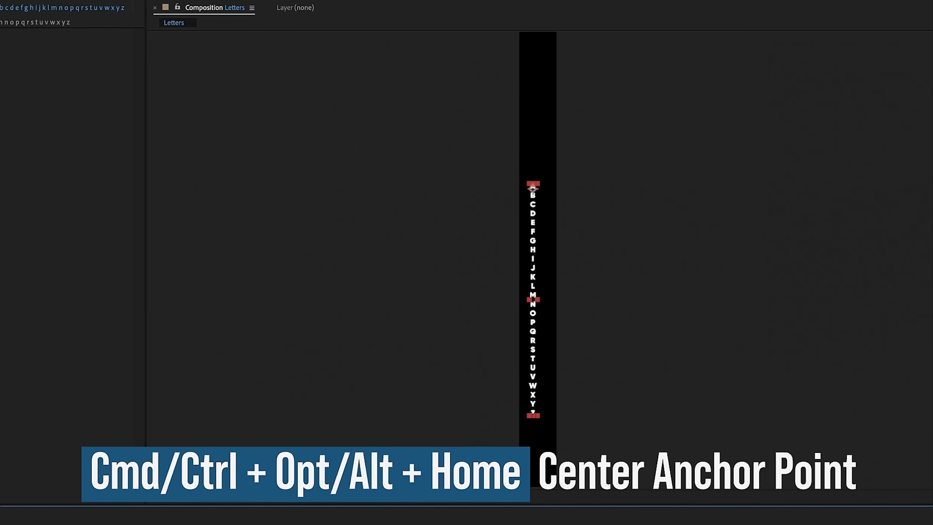
Centre the text layer's anchor point and align the layer to the composition's horizontal and vertical centre
{"action": "key", "text": "ctrl+alt+Home"}
{"action": "scroll", "coordinate": [550, 313], "scroll_direction": "up", "scroll_amount": 1}
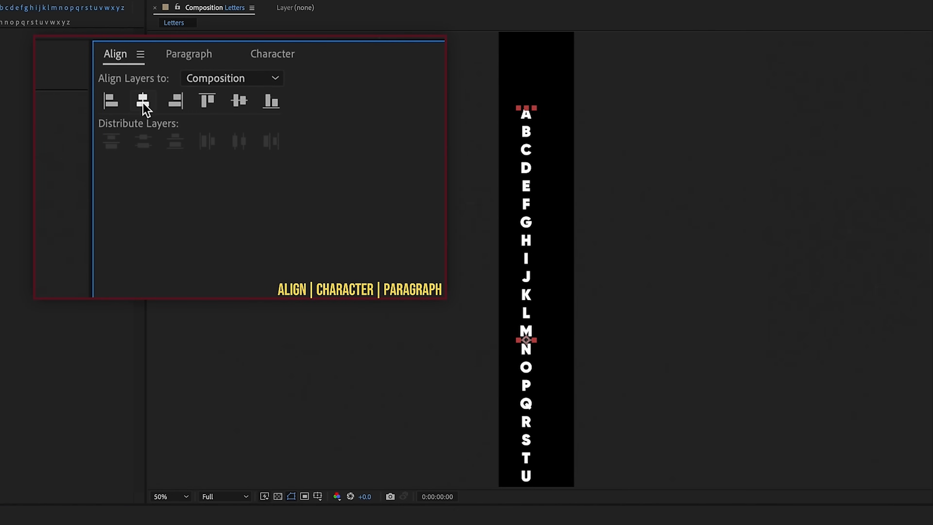
{"action": "left_click", "coordinate": [239, 100]}
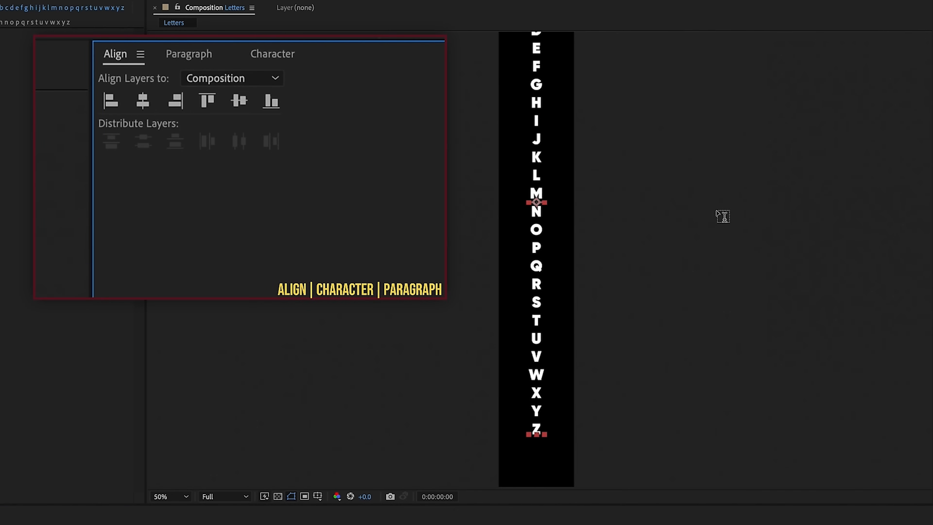
{"action": "scroll", "coordinate": [537, 308], "scroll_direction": "down", "scroll_amount": 1}
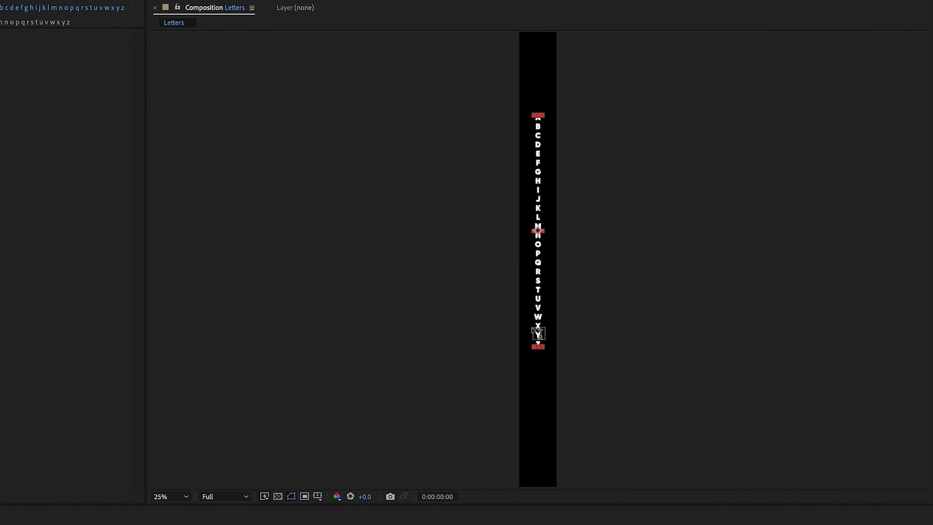
{"action": "scroll", "coordinate": [538, 330], "scroll_direction": "down", "scroll_amount": 1}
Duplicate the alphabet layer and set the copy's Y position to 8113 so it continues directly below the original
{"action": "key", "text": "ctrl+d"}
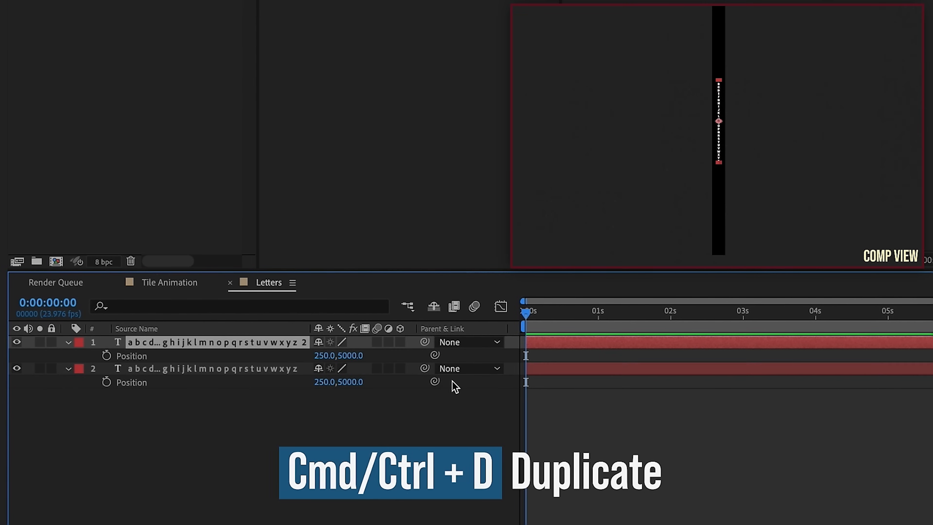
{"action": "left_click_drag", "start_coordinate": [346, 356], "coordinate": [503, 356]}
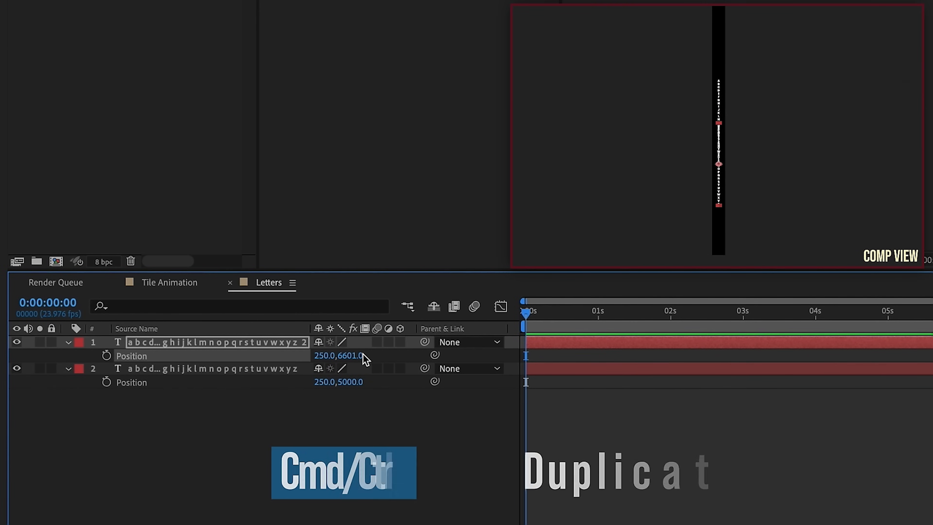
{"action": "left_click_drag", "start_coordinate": [348, 356], "coordinate": [745, 356]}
{"action": "left_click_drag", "start_coordinate": [349, 356], "coordinate": [543, 317]}
{"action": "scroll", "coordinate": [719, 154], "scroll_direction": "up", "scroll_amount": 2}
{"action": "left_click_drag", "start_coordinate": [732, 131], "coordinate": [733, 126]}
{"action": "left_click_drag", "start_coordinate": [354, 356], "coordinate": [373, 354]}
{"action": "left_click", "coordinate": [374, 425]}
Duplicate the original alphabet layer again and move this copy above it to a Y position of about 1656
{"action": "left_click", "coordinate": [302, 341]}
{"action": "scroll", "coordinate": [320, 250], "scroll_direction": "down", "scroll_amount": 1}
{"action": "left_click", "coordinate": [259, 370]}
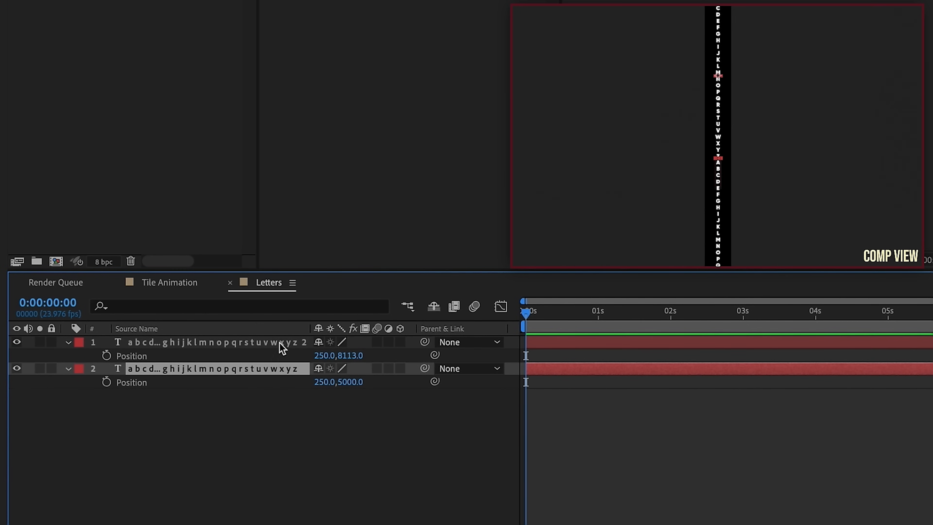
{"action": "scroll", "coordinate": [704, 93], "scroll_direction": "down", "scroll_amount": 1}
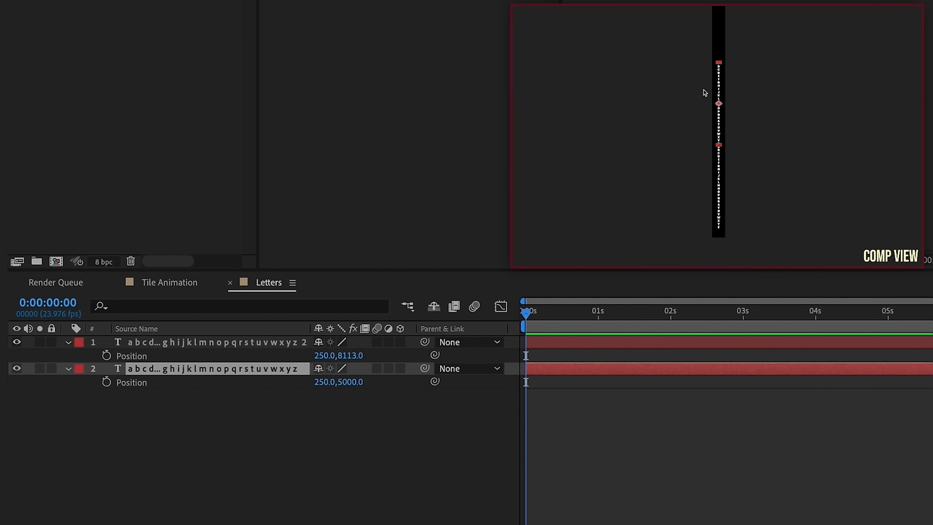
{"action": "key", "text": "ctrl+d"}
{"action": "key", "text": "p"}
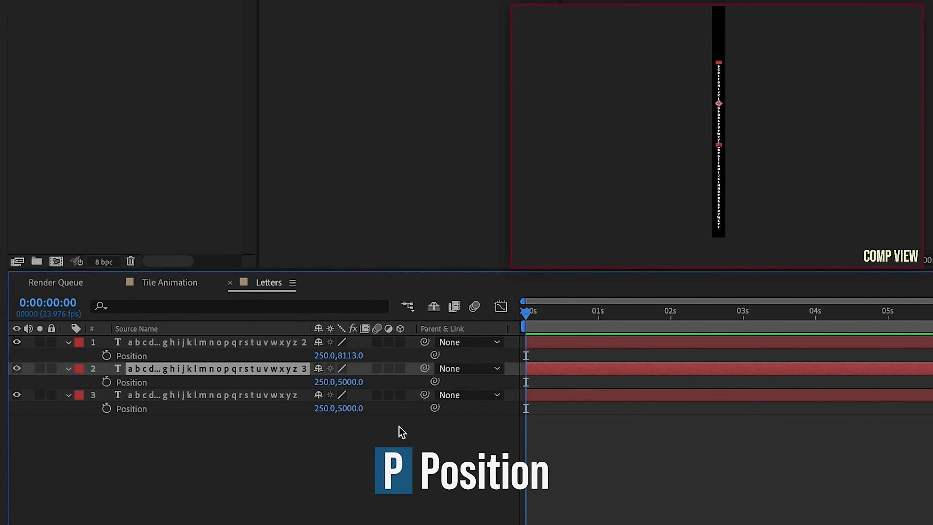
{"action": "left_click_drag", "start_coordinate": [350, 382], "coordinate": [257, 382]}
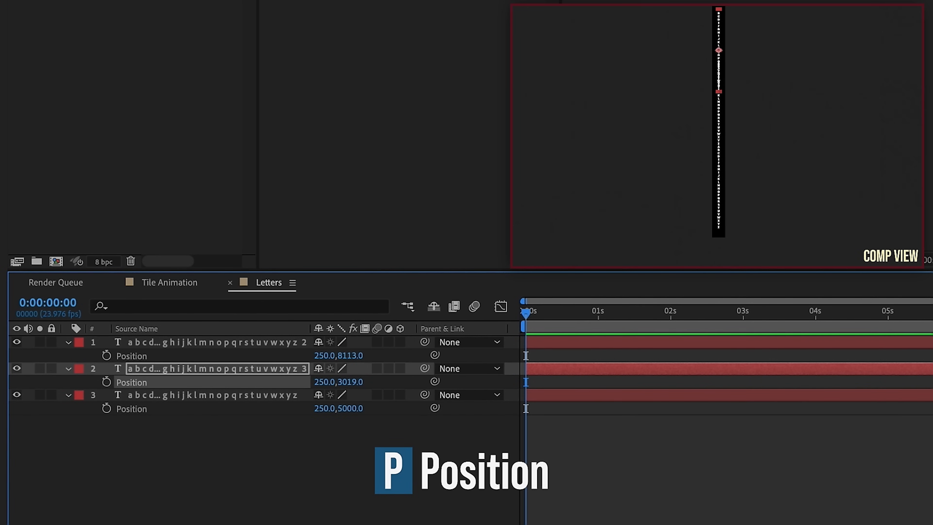
{"action": "left_click_drag", "start_coordinate": [358, 382], "coordinate": [257, 382]}
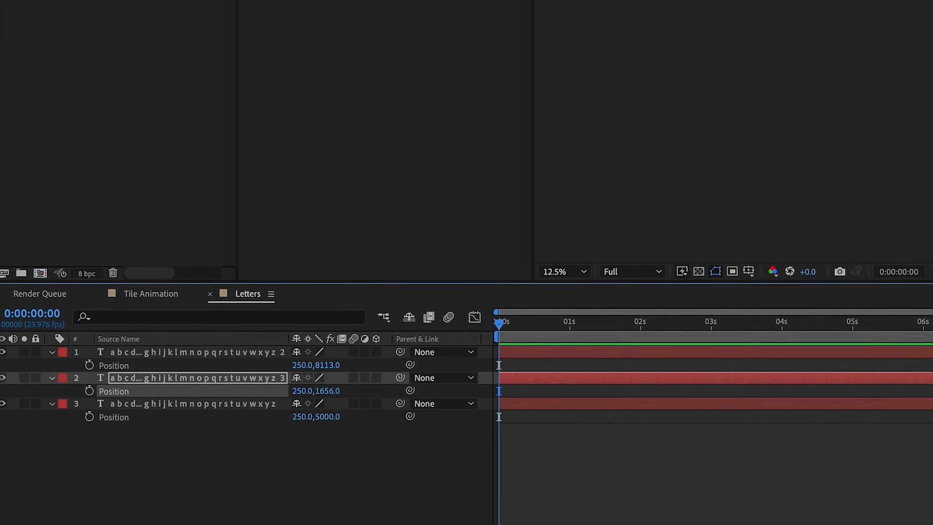
Fine-tune the upper copy's Y position to 1878 so its Z sits directly above the original's A
{"action": "scroll", "coordinate": [626, 62], "scroll_direction": "up", "scroll_amount": 1}
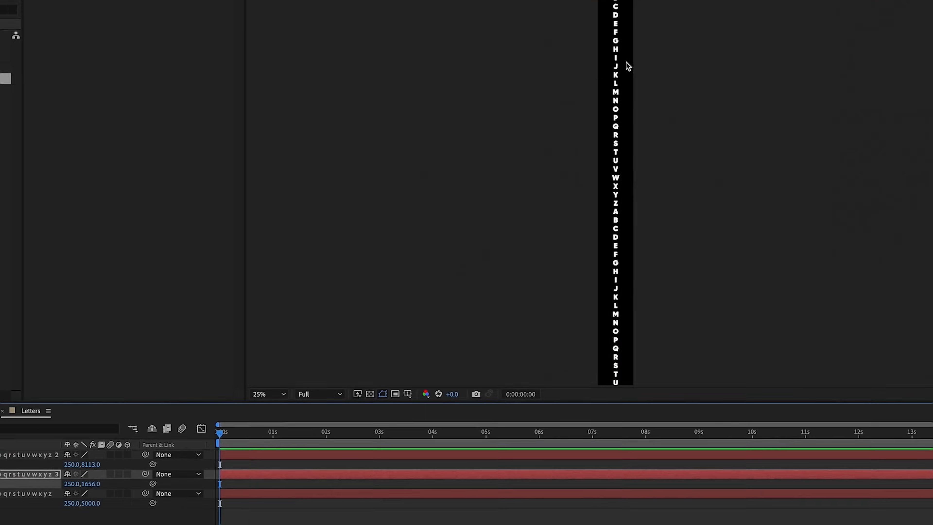
{"action": "left_click_drag", "start_coordinate": [613, 77], "coordinate": [611, 142]}
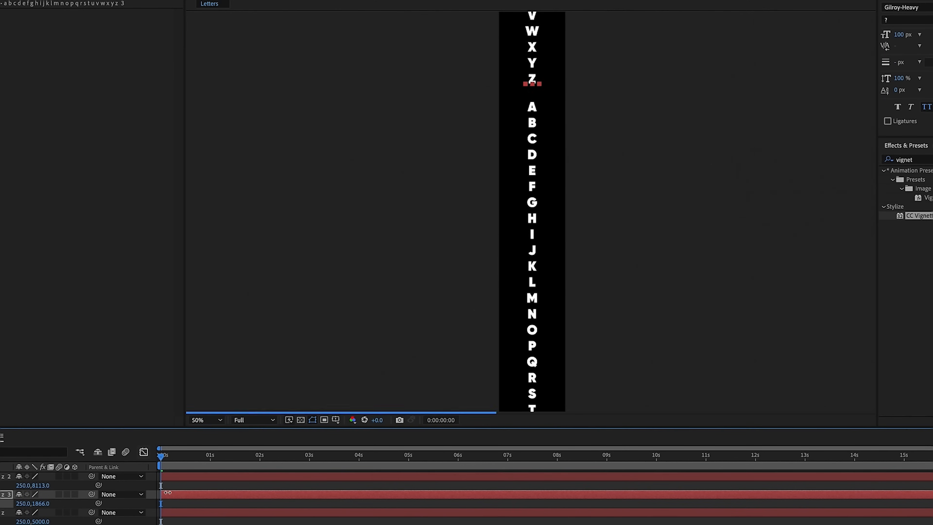
{"action": "left_click_drag", "start_coordinate": [167, 493], "coordinate": [173, 492]}
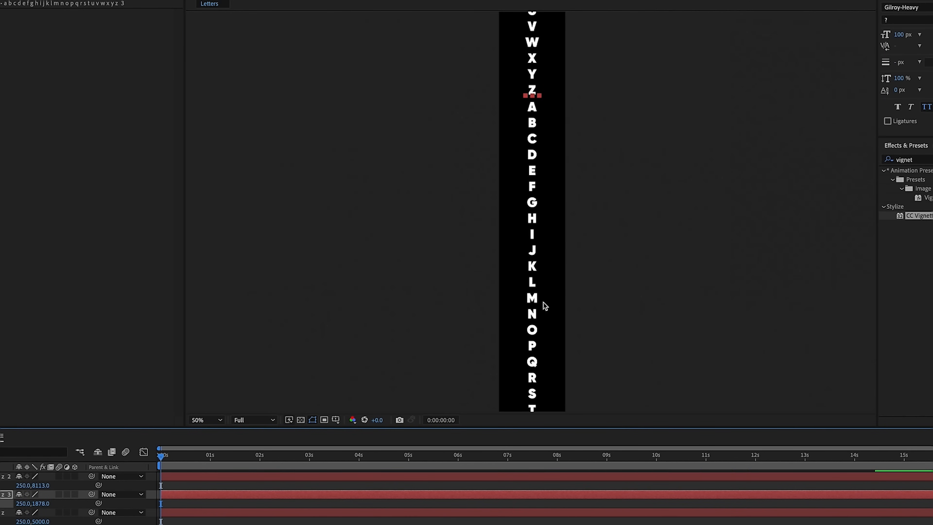
{"action": "key", "text": "comma"}
{"action": "left_click", "coordinate": [208, 422]}
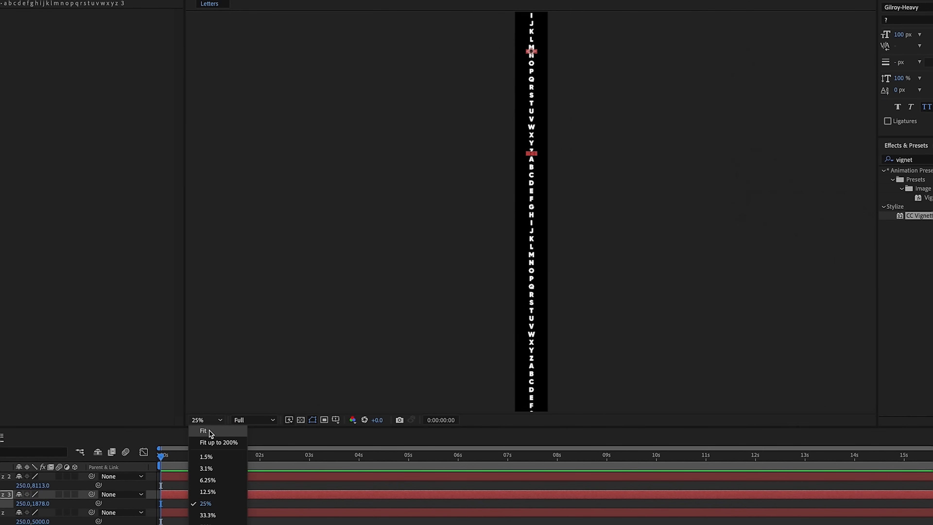
{"action": "left_click", "coordinate": [210, 433]}
{"action": "key", "text": "F2"}
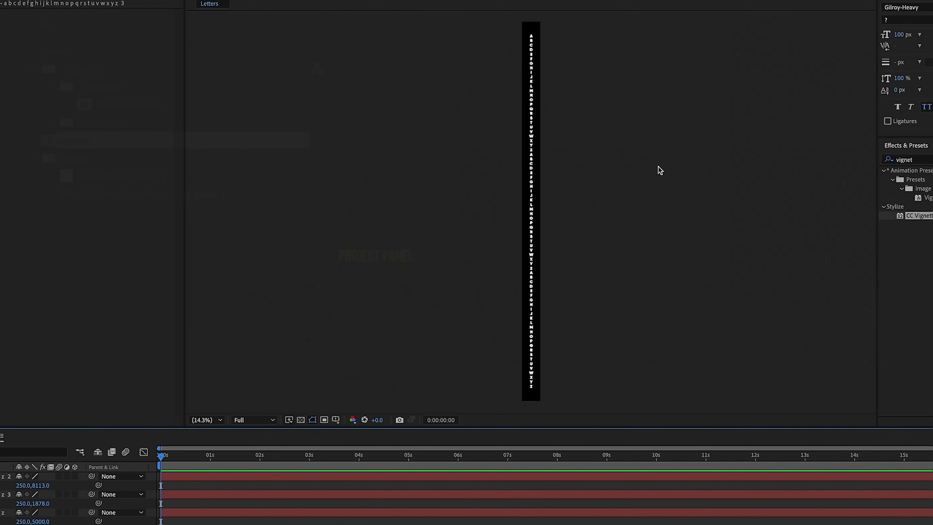
Move the Letters composition into the Precomps folder of the project
{"action": "left_click", "coordinate": [104, 125]}
{"action": "left_click_drag", "start_coordinate": [85, 145], "coordinate": [109, 123]}
{"action": "left_click", "coordinate": [35, 158]}
{"action": "key", "text": "Up"}
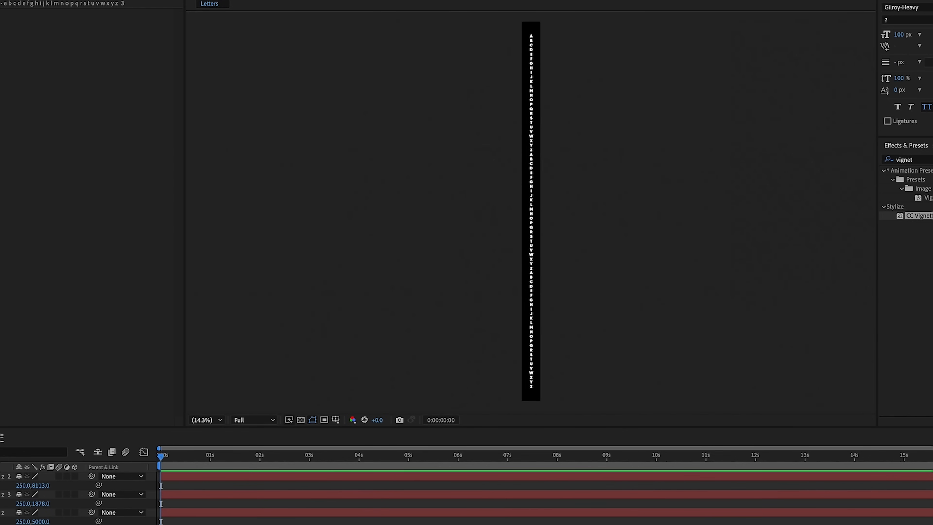
Create a new 500 by 500 px composition named Tile 01
{"action": "key", "text": "super+n"}
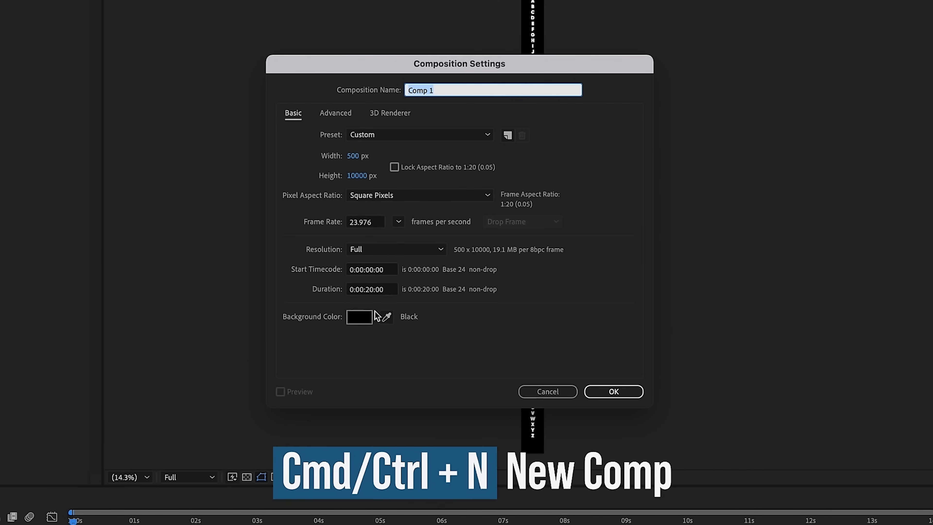
{"action": "left_click", "coordinate": [360, 176]}
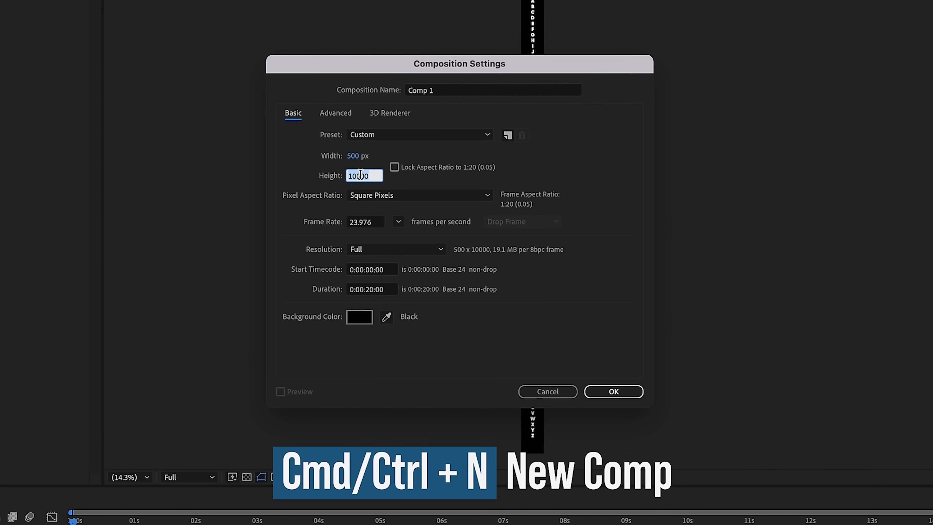
{"action": "type", "text": "500"}
{"action": "left_click", "coordinate": [433, 91]}
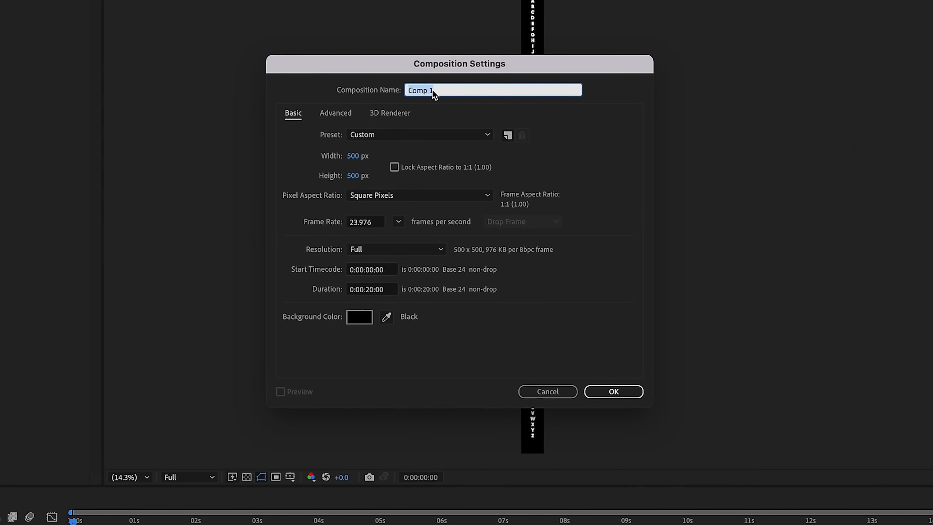
{"action": "type", "text": "Tile 01"}
{"action": "key", "text": "Return"}
Add an empty shape layer to the Tile 01 composition and name it Tile
{"action": "right_click", "coordinate": [217, 287]}
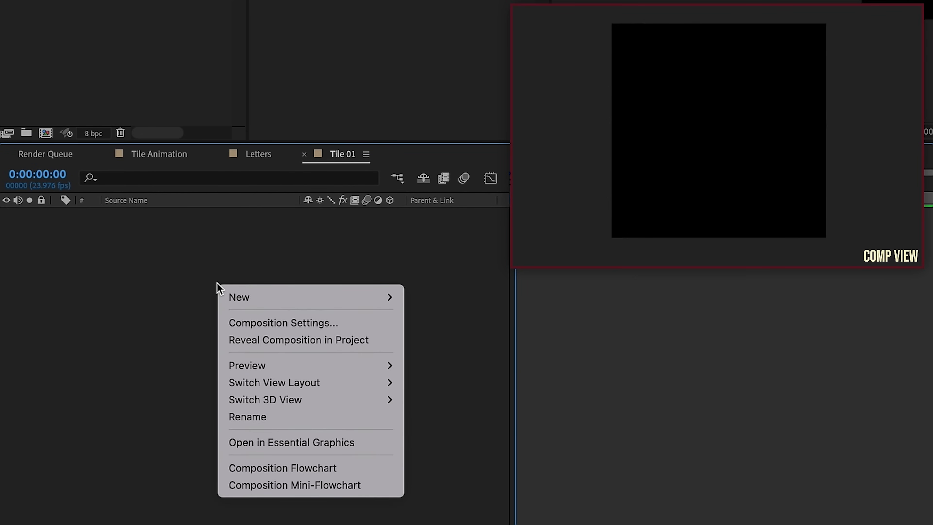
{"action": "mouse_move", "coordinate": [261, 299]}
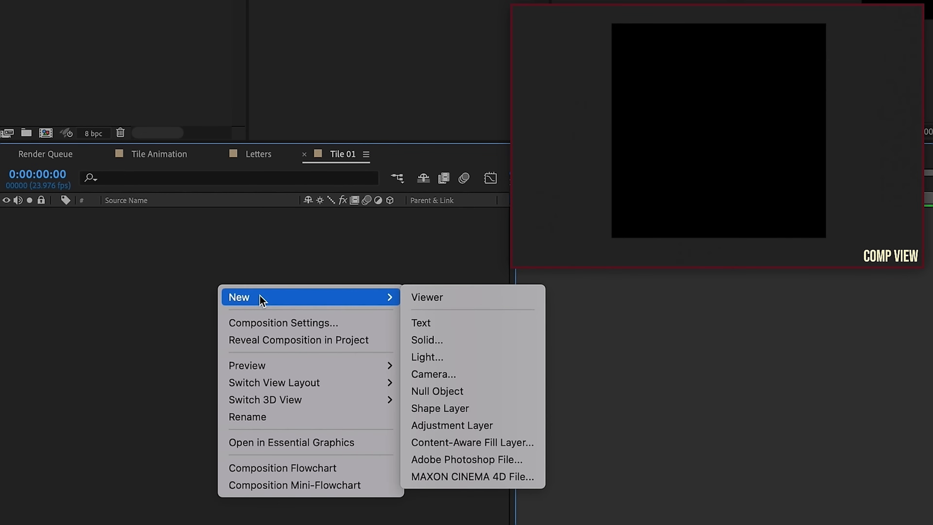
{"action": "left_click", "coordinate": [487, 409]}
{"action": "key", "text": "Return"}
{"action": "type", "text": "Tile"}
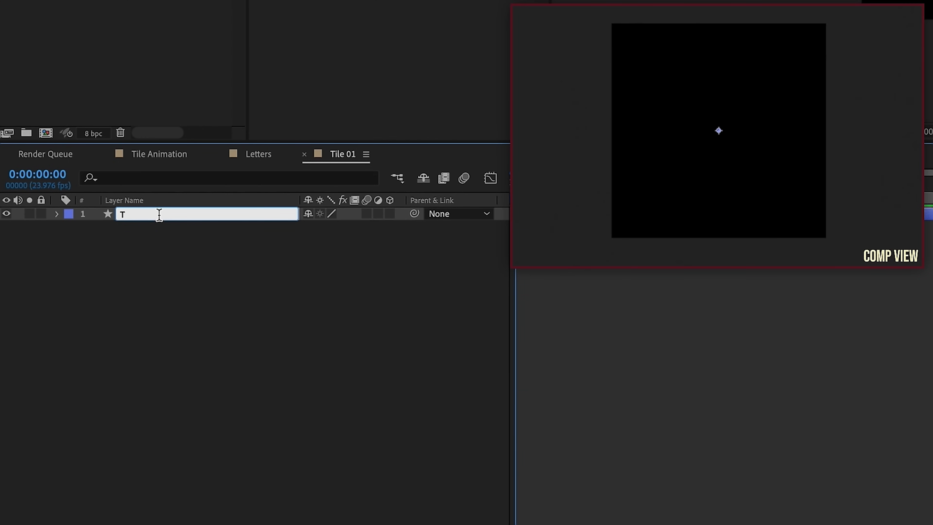
Add a rectangle path and a fill to the Tile shape layer's contents
{"action": "left_click", "coordinate": [56, 215]}
{"action": "left_click", "coordinate": [398, 227]}
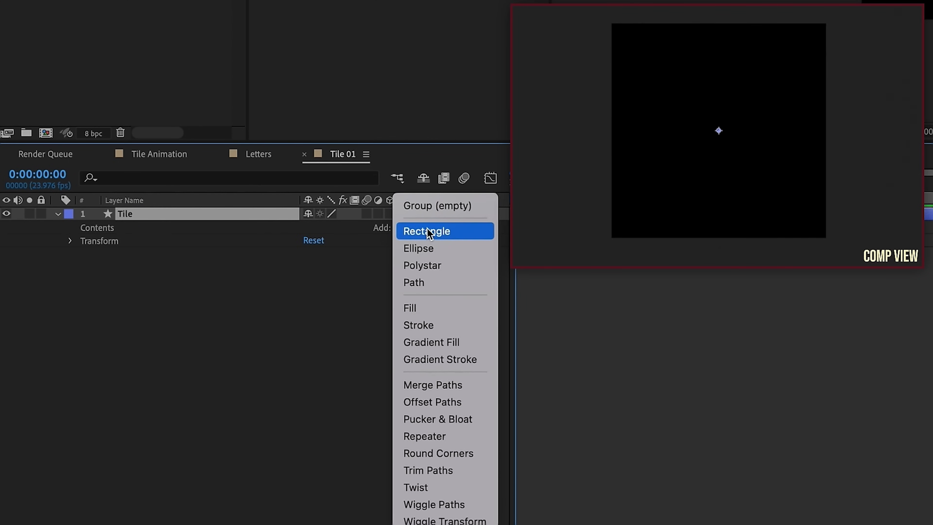
{"action": "left_click", "coordinate": [429, 232]}
{"action": "left_click", "coordinate": [398, 228]}
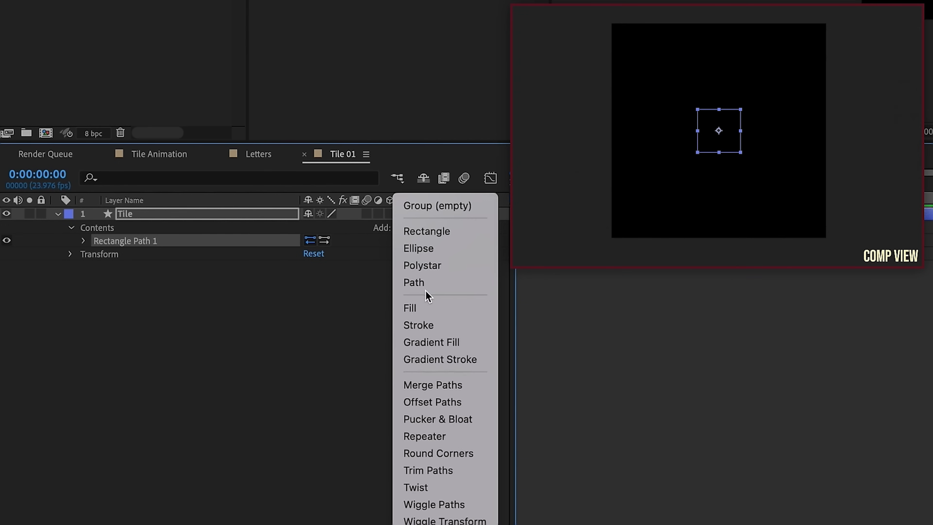
{"action": "left_click", "coordinate": [426, 309]}
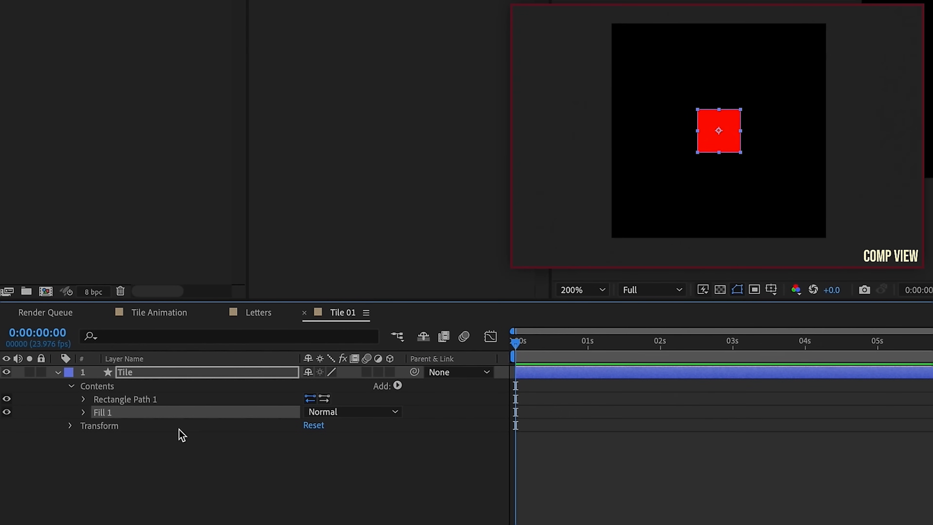
In the Tile Animation composition, show the Color Control layer's effect controls and lock that view
{"action": "left_click", "coordinate": [174, 315]}
{"action": "left_click", "coordinate": [172, 372]}
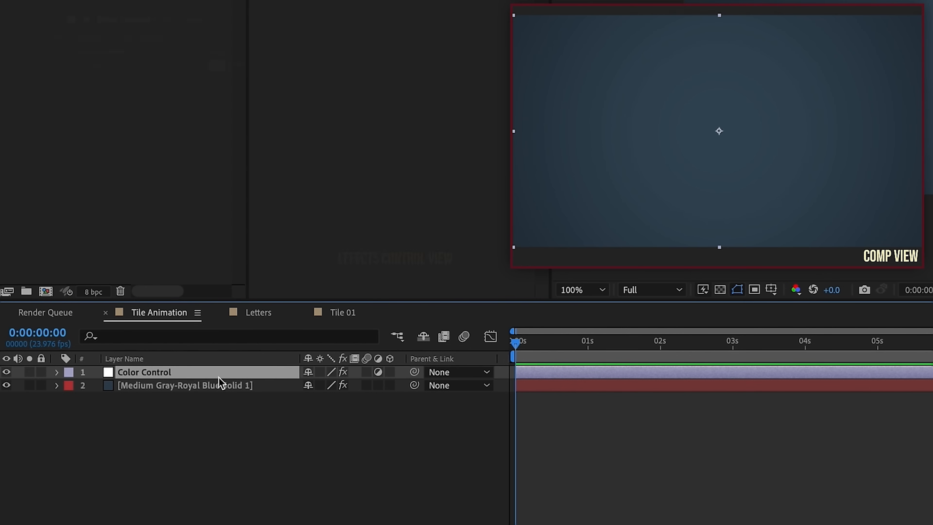
{"action": "left_click", "coordinate": [112, 24]}
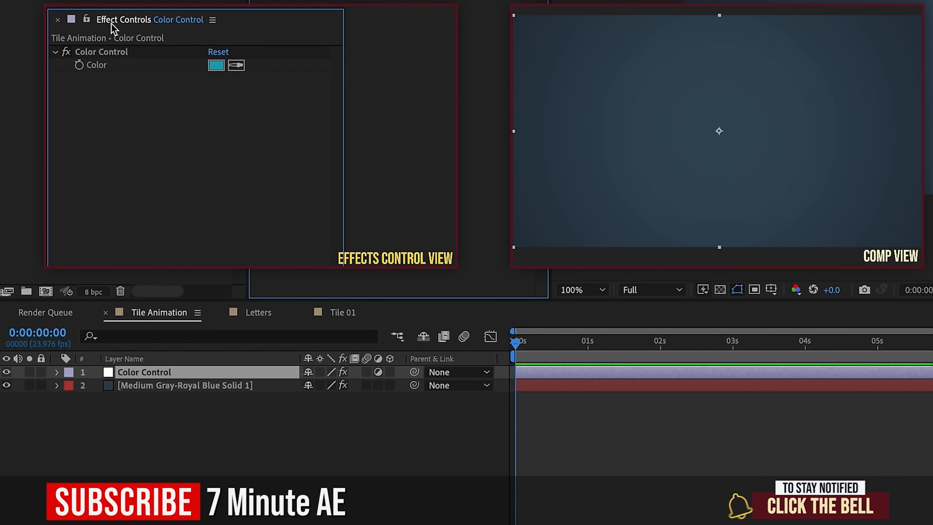
{"action": "left_click", "coordinate": [86, 20]}
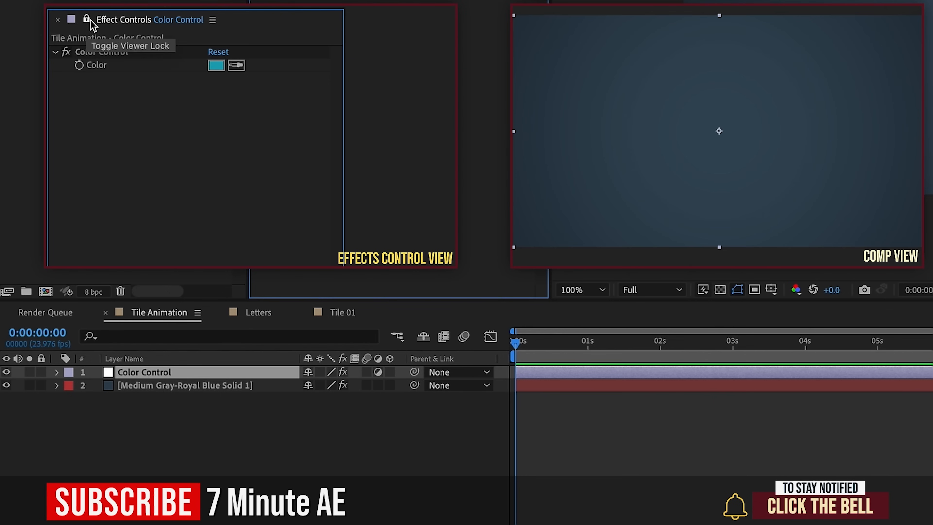
In Tile 01, link the Tile layer's fill color to the Color property of the Color Control effect
{"action": "left_click", "coordinate": [349, 313]}
{"action": "left_click", "coordinate": [84, 413]}
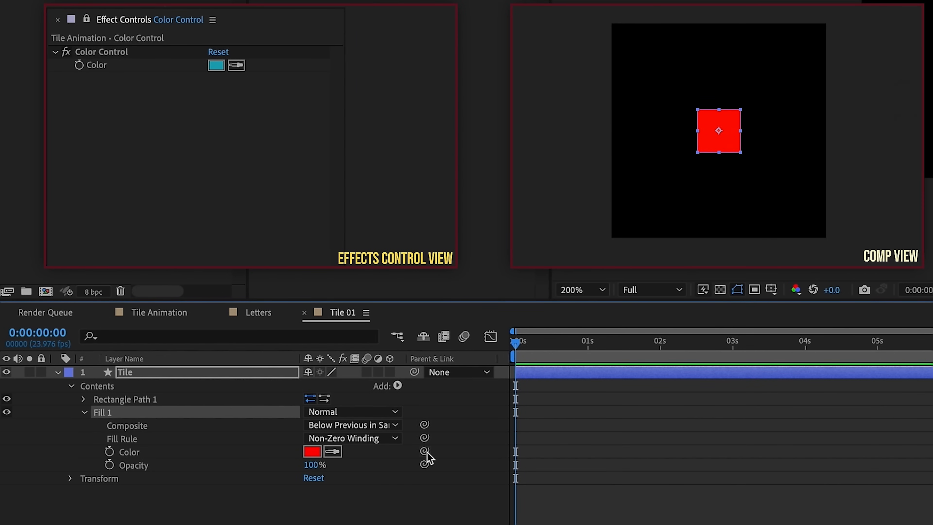
{"action": "left_click_drag", "start_coordinate": [424, 451], "coordinate": [101, 68]}
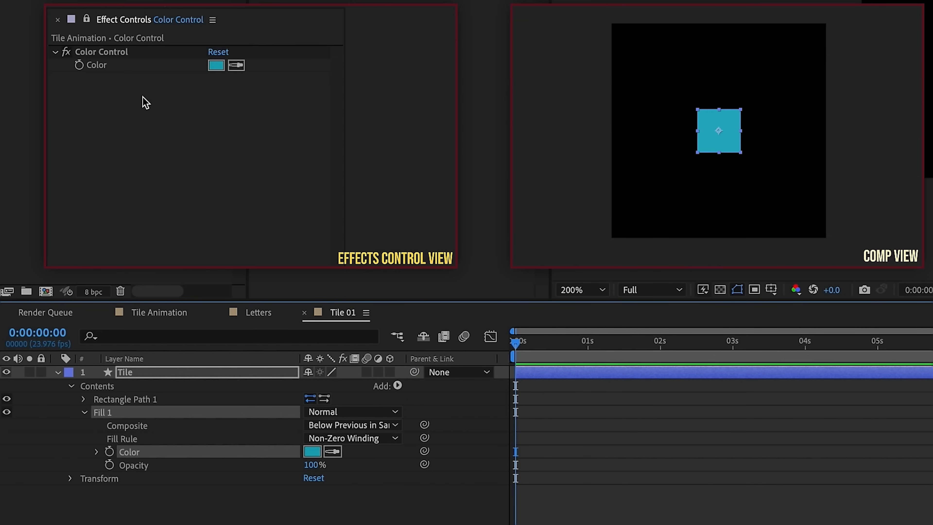
Test the color link by changing the Color Control effect's color to green, and undo the change
{"action": "left_click", "coordinate": [216, 66]}
{"action": "left_click", "coordinate": [878, 107]}
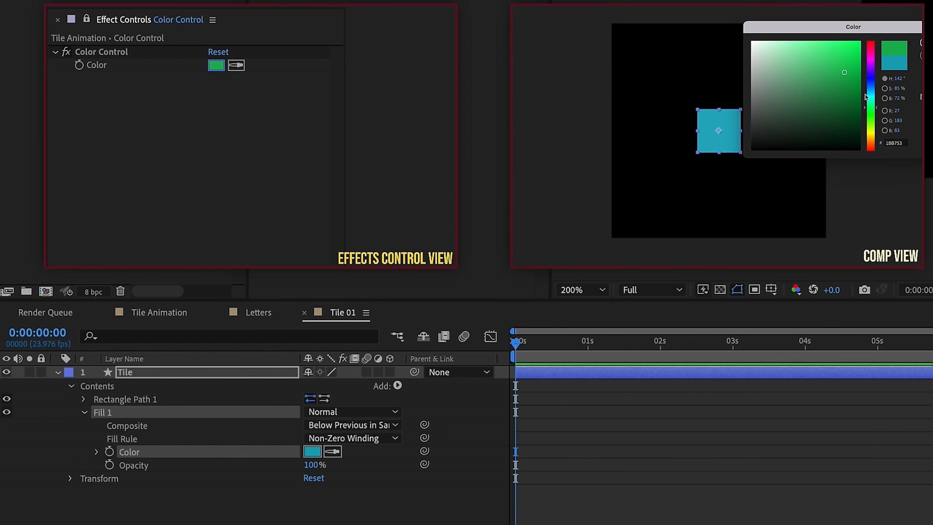
{"action": "key", "text": "Return"}
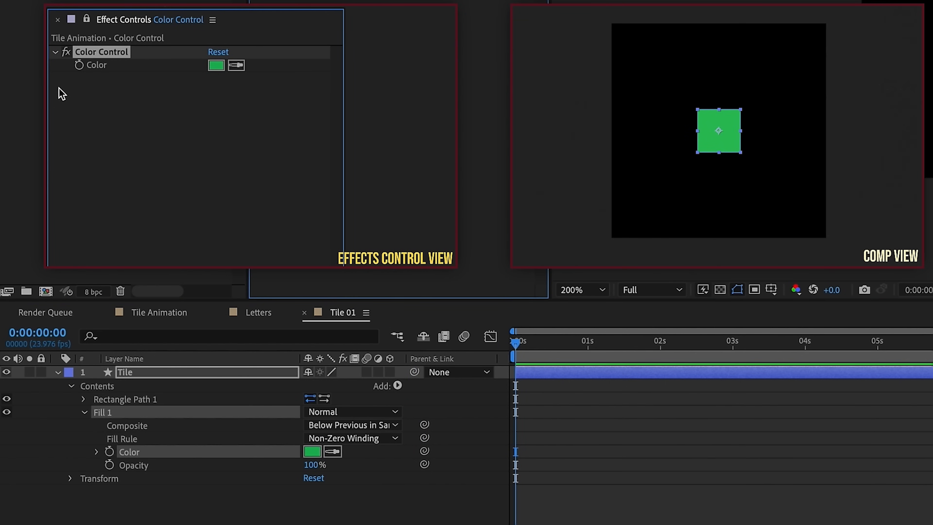
{"action": "key", "text": "ctrl+z"}
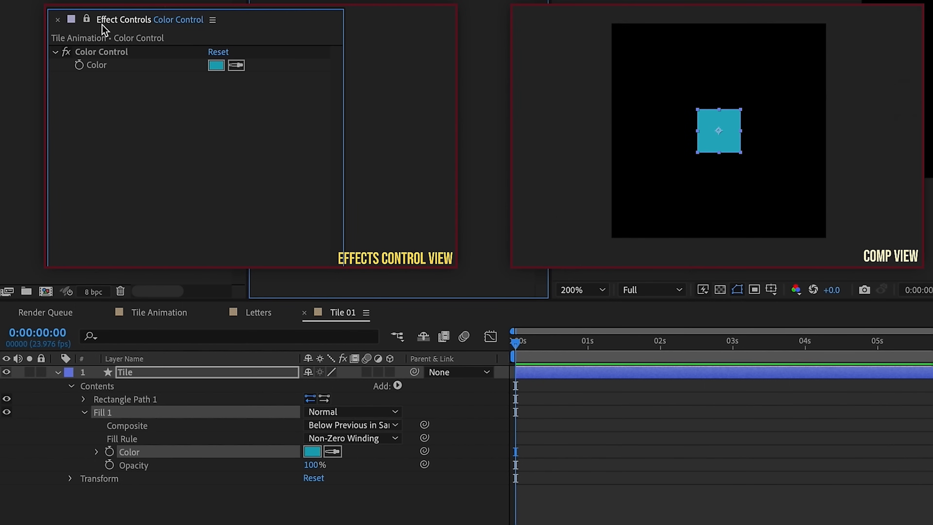
Unlock the effect controls view and set the Tile rectangle's size to 350 by 350
{"action": "left_click", "coordinate": [87, 19]}
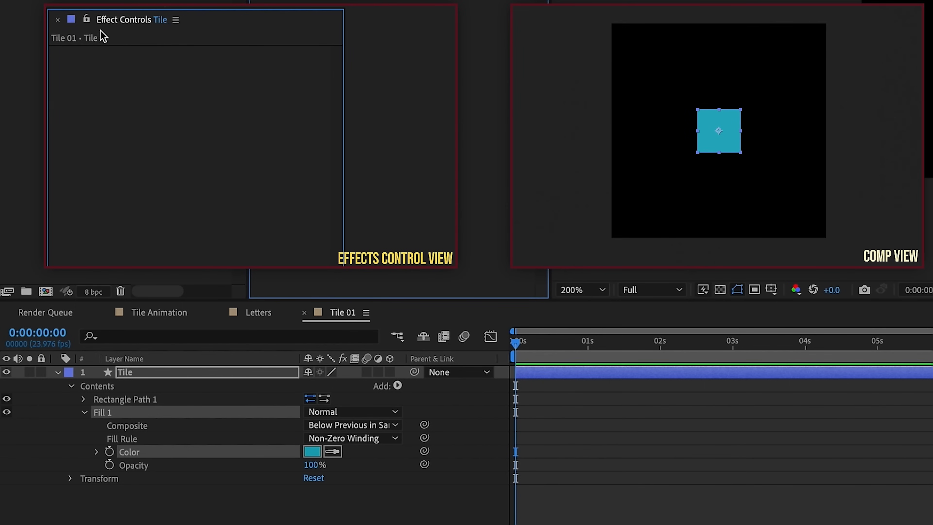
{"action": "left_click", "coordinate": [84, 411]}
{"action": "left_click", "coordinate": [83, 400]}
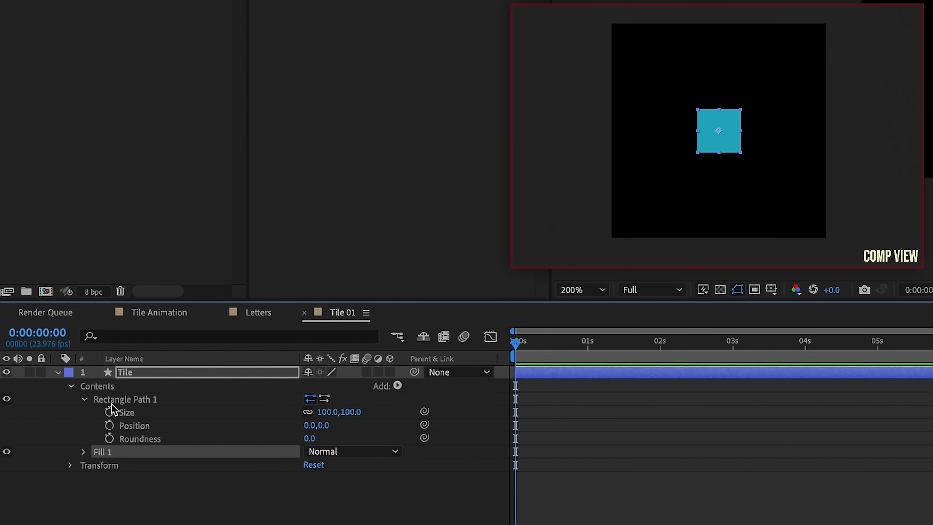
{"action": "left_click", "coordinate": [321, 412]}
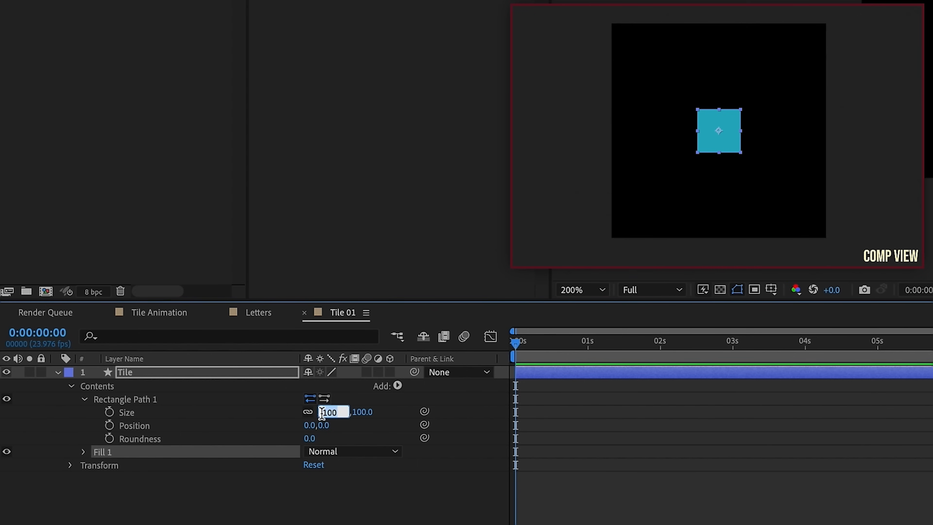
{"action": "type", "text": "350"}
{"action": "left_click", "coordinate": [309, 482]}
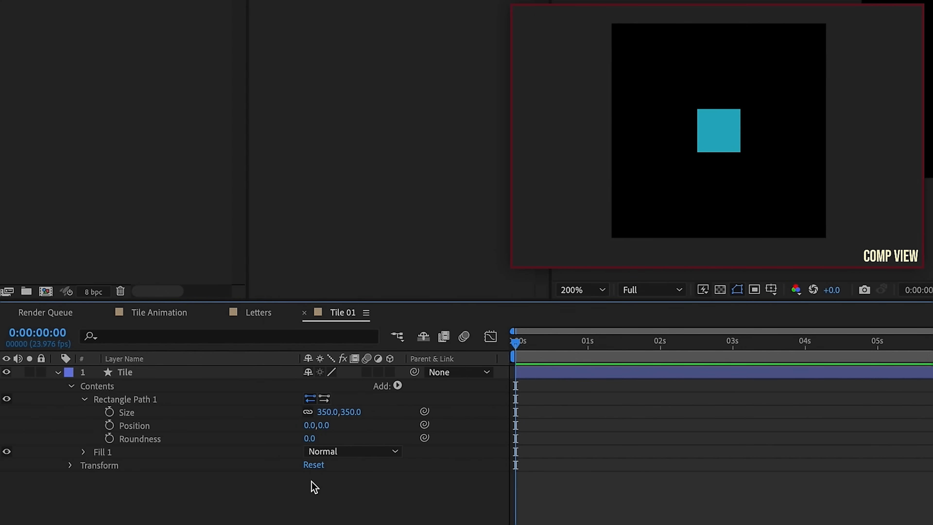
Round the Tile rectangle's corners with a roundness of 25
{"action": "left_click", "coordinate": [310, 438]}
{"action": "type", "text": "2"}
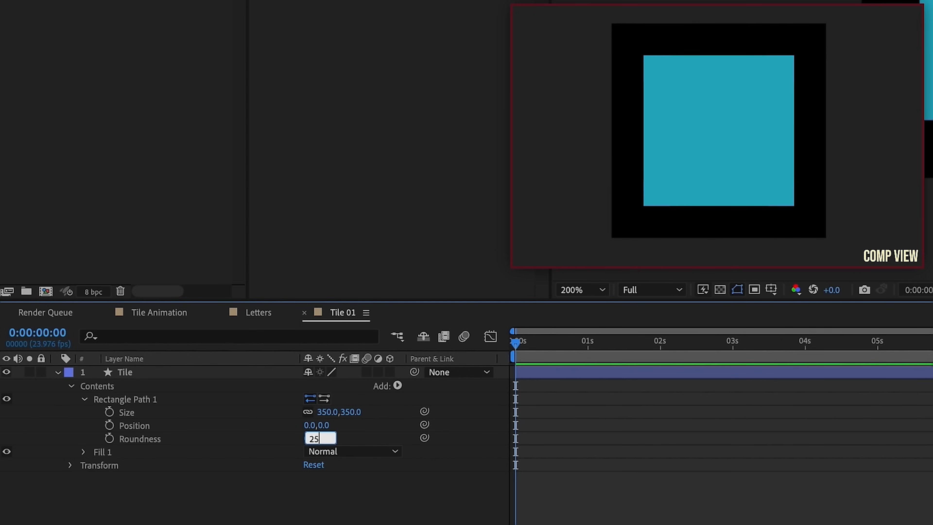
{"action": "type", "text": "5"}
{"action": "key", "text": "Return"}
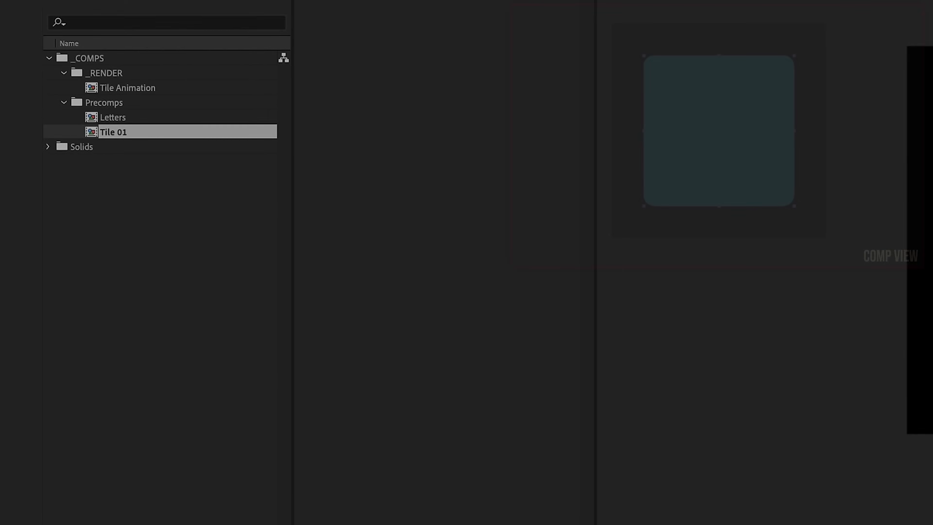
Add a Bevel and Emboss layer style to the Tile layer and set its size to 35
{"action": "left_click", "coordinate": [339, 16]}
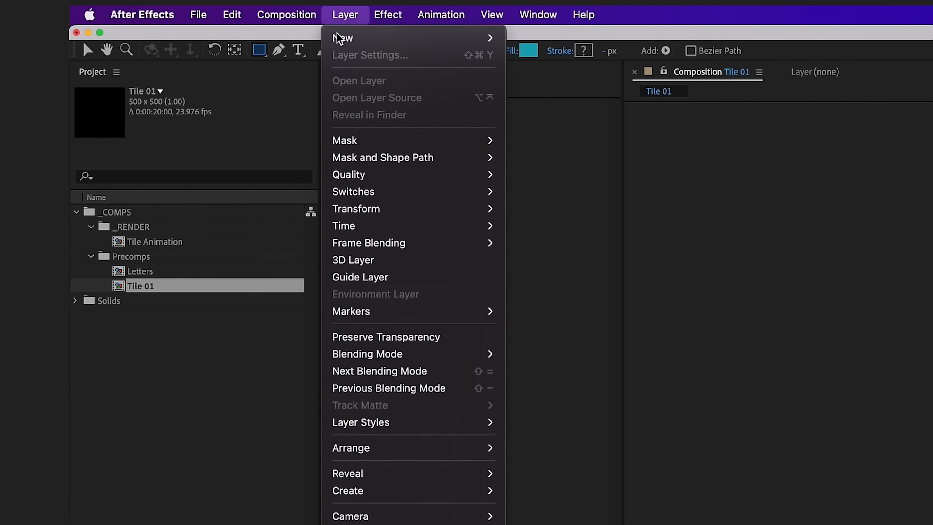
{"action": "mouse_move", "coordinate": [389, 422]}
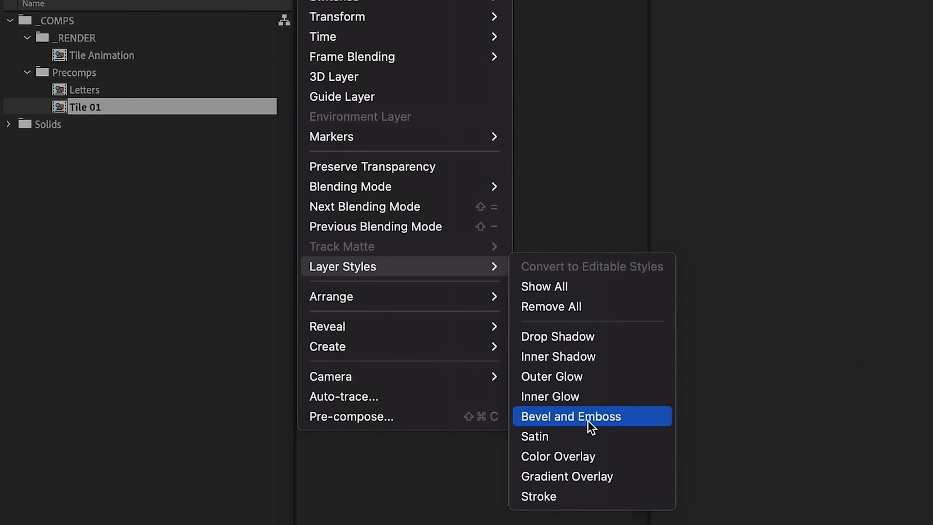
{"action": "left_click", "coordinate": [588, 423]}
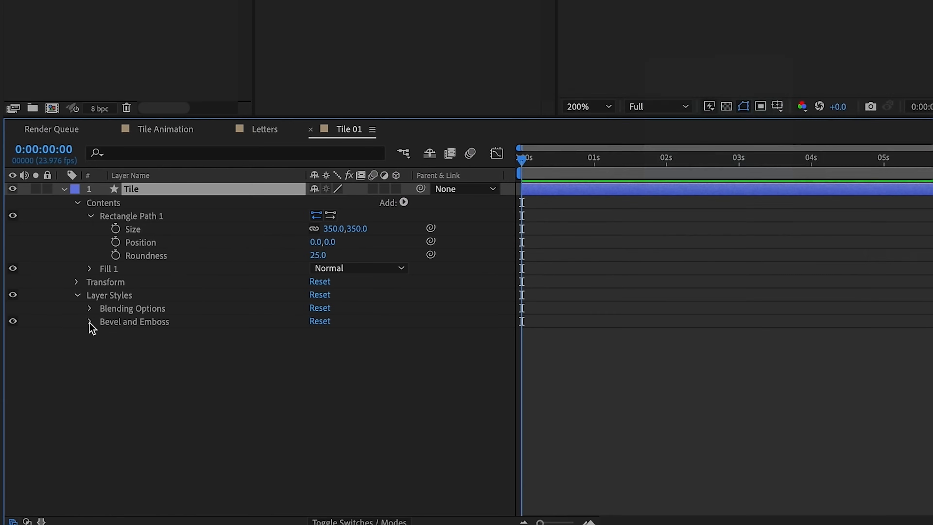
{"action": "left_click", "coordinate": [92, 323]}
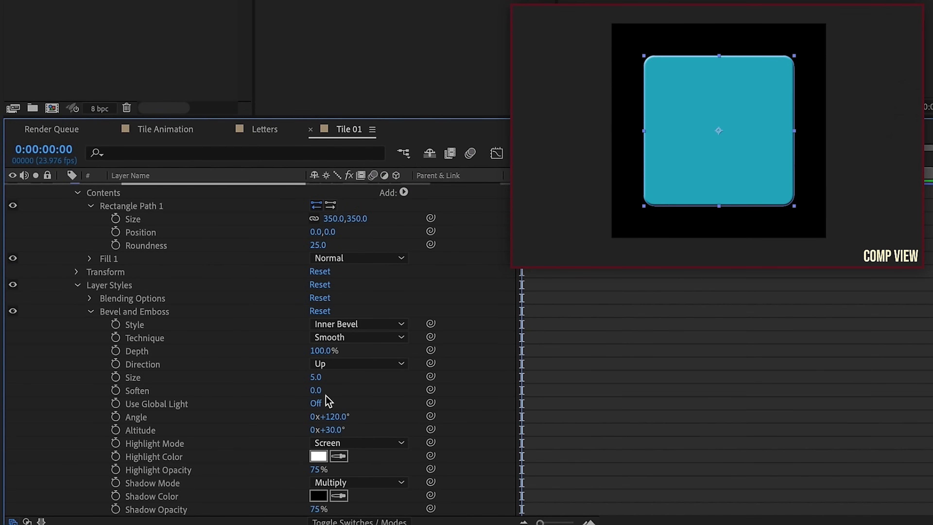
{"action": "left_click", "coordinate": [314, 377]}
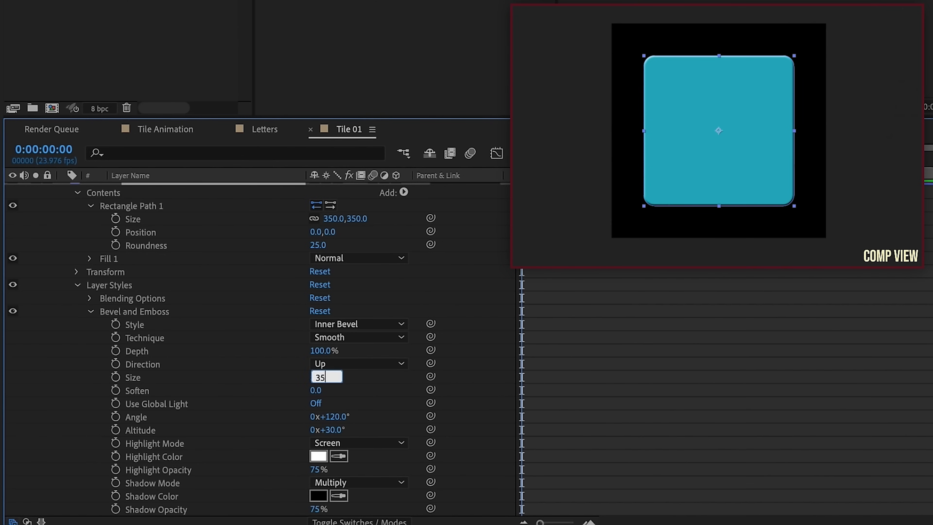
{"action": "type", "text": "35"}
{"action": "key", "text": "Return"}
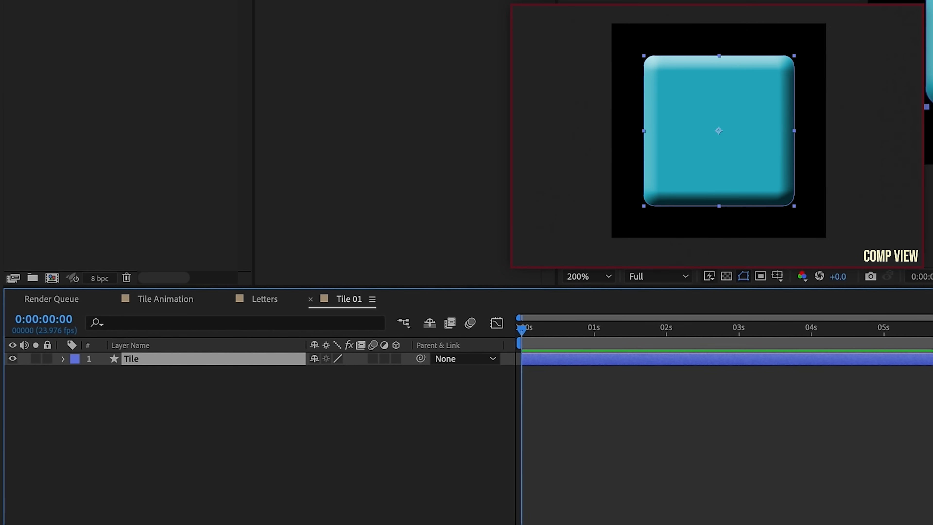
Place the Letters precomp above the Tile layer, enlarging and shifting it so the M is centered on the tile
{"action": "left_click", "coordinate": [114, 141]}
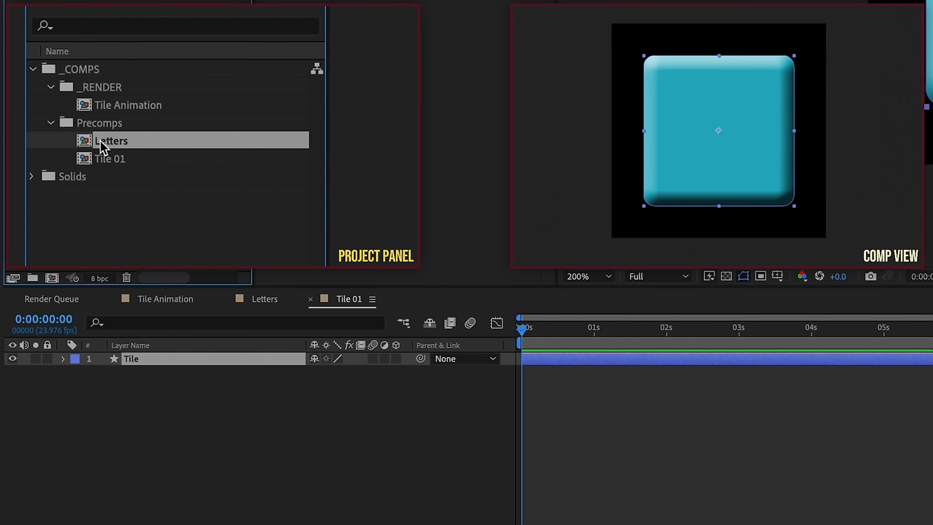
{"action": "left_click_drag", "start_coordinate": [106, 151], "coordinate": [160, 359]}
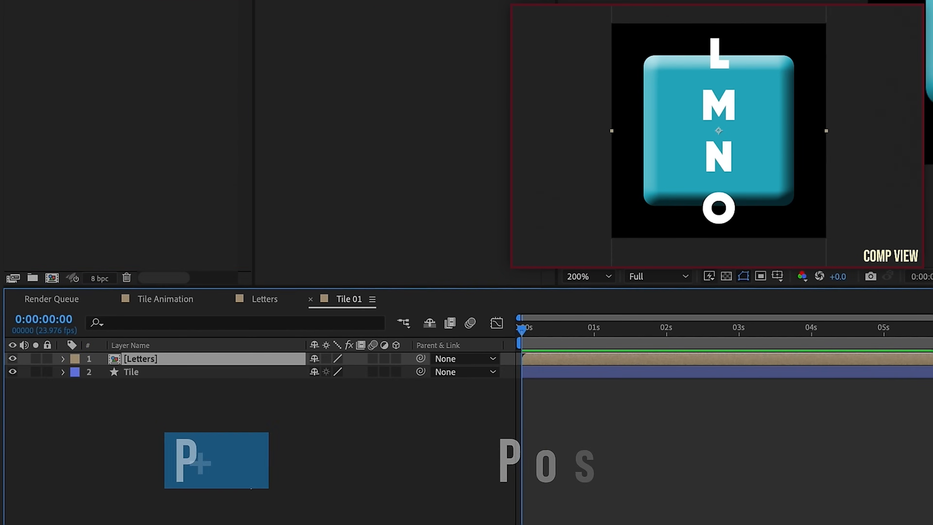
{"action": "key", "text": "p"}
{"action": "key", "text": "shift+s"}
{"action": "left_click_drag", "start_coordinate": [348, 385], "coordinate": [411, 383]}
{"action": "left_click_drag", "start_coordinate": [345, 372], "coordinate": [408, 361]}
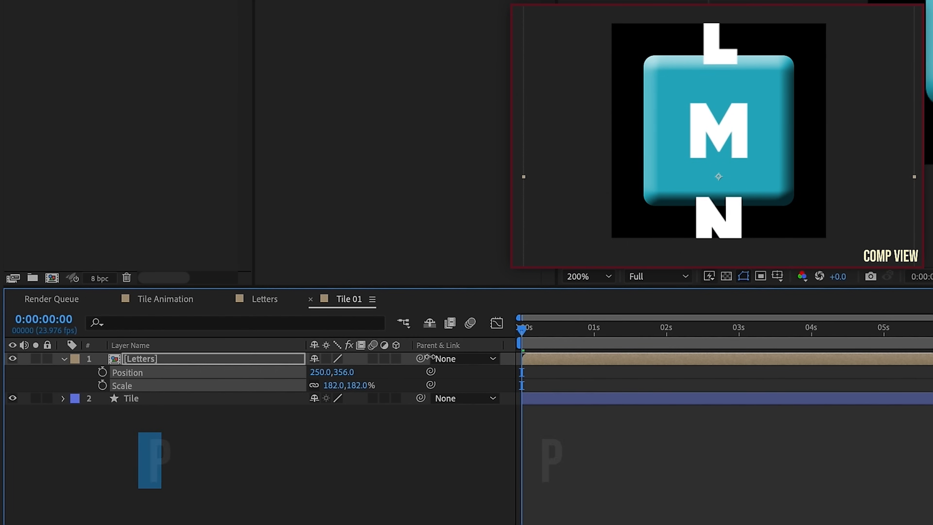
{"action": "left_click_drag", "start_coordinate": [332, 385], "coordinate": [376, 375]}
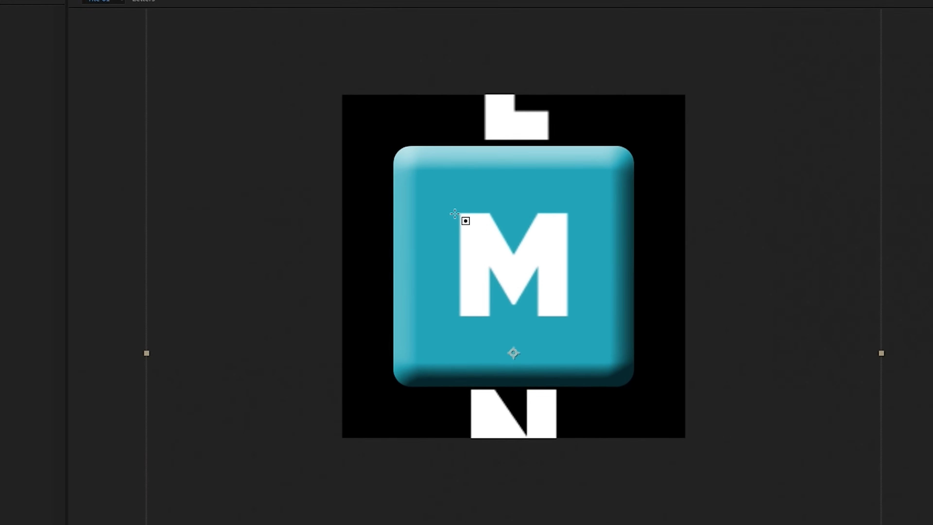
Show the rulers and add a horizontal guide at position 150 in the Tile 01 composition
{"action": "key", "text": "ctrl+r"}
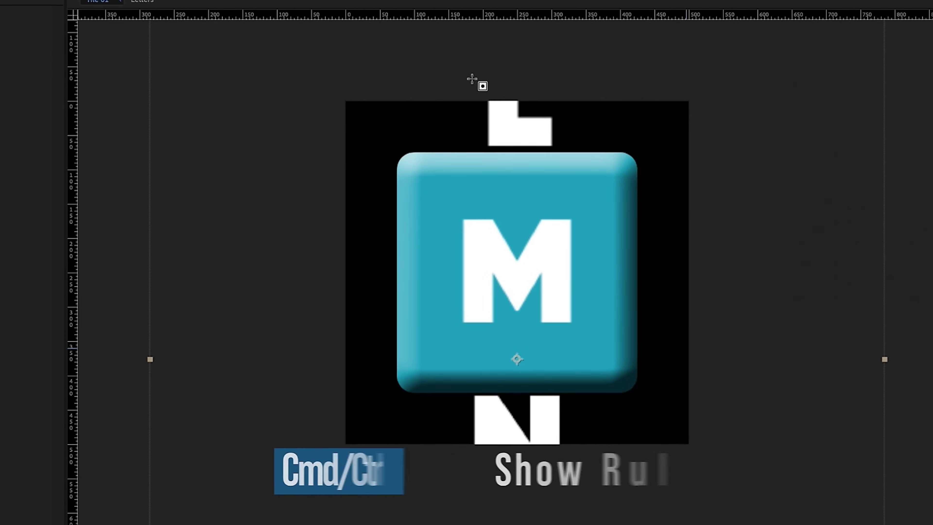
{"action": "left_click_drag", "start_coordinate": [521, 23], "coordinate": [520, 196]}
{"action": "right_click", "coordinate": [521, 196]}
{"action": "left_click", "coordinate": [543, 208]}
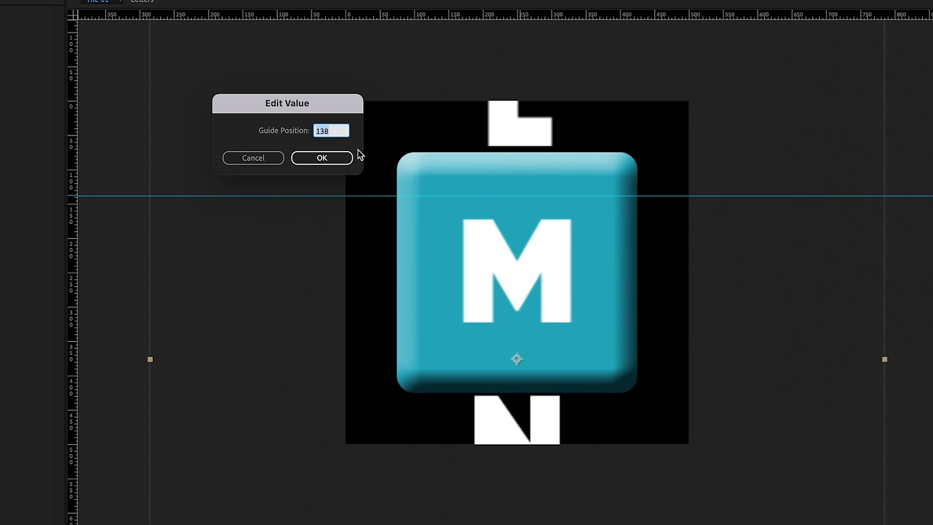
{"action": "type", "text": "150"}
{"action": "key", "text": "Return"}
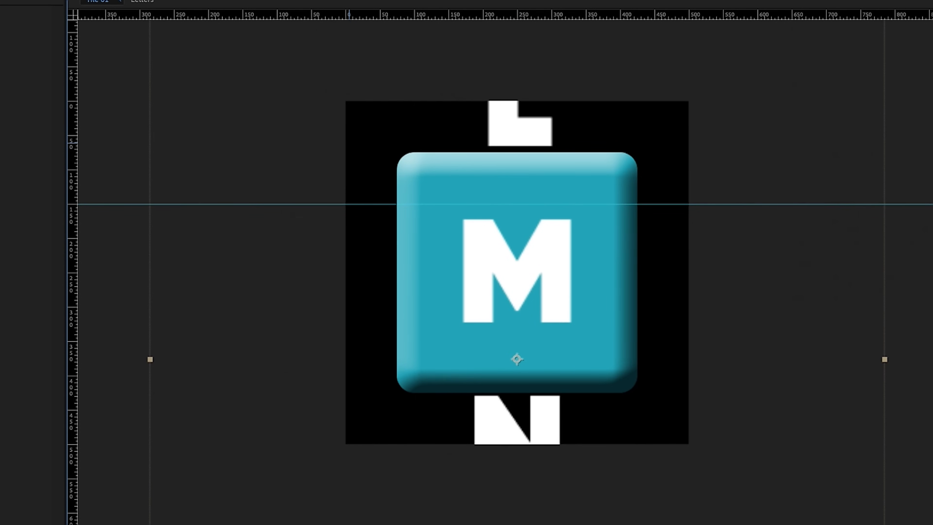
Add a second horizontal guide with its position entered as 500-150
{"action": "left_click_drag", "start_coordinate": [362, 18], "coordinate": [390, 305]}
{"action": "right_click", "coordinate": [390, 305]}
{"action": "left_click", "coordinate": [417, 318]}
{"action": "type", "text": "500-150"}
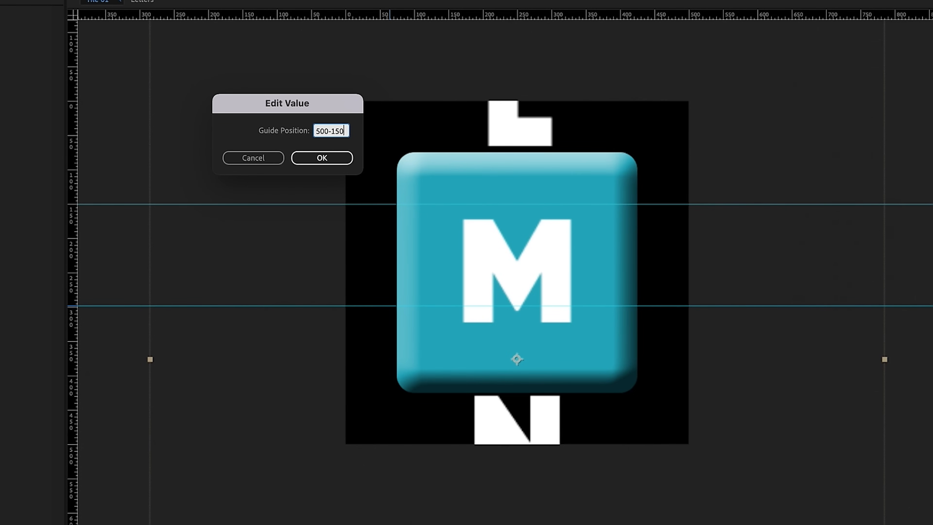
{"action": "key", "text": "Return"}
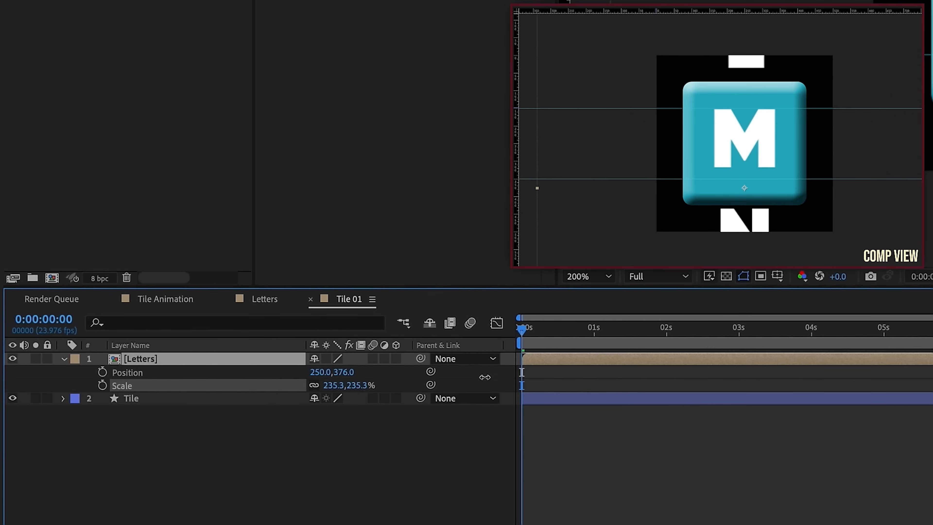
Fit the M between the guides with the Letters layer at position 250, 409.1 and scale 268.3%, and enable its Collapse Transformations switch
{"action": "mouse_move", "coordinate": [344, 372]}
{"action": "left_mouse_down"}
{"action": "mouse_move", "coordinate": [443, 391]}
{"action": "mouse_move", "coordinate": [501, 390]}
{"action": "mouse_move", "coordinate": [348, 372]}
{"action": "left_mouse_up"}
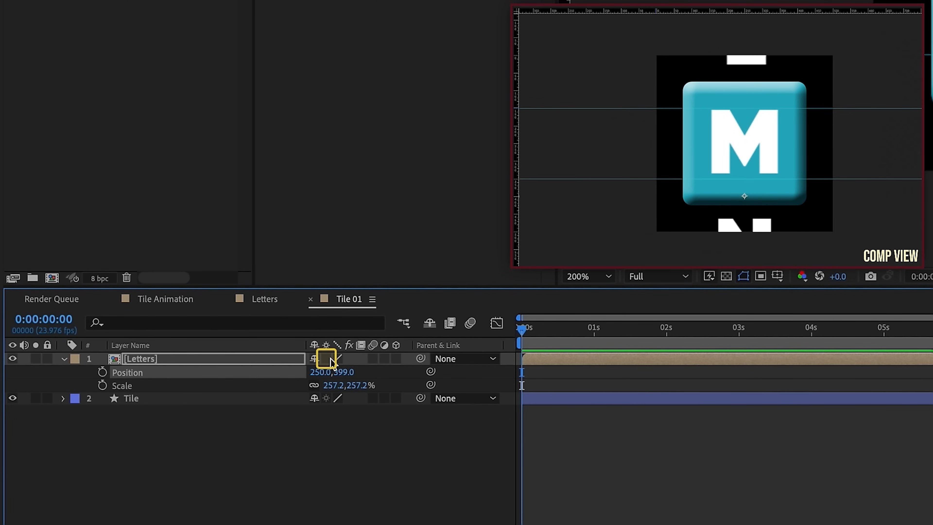
{"action": "left_click", "coordinate": [327, 361]}
{"action": "key", "text": "period"}
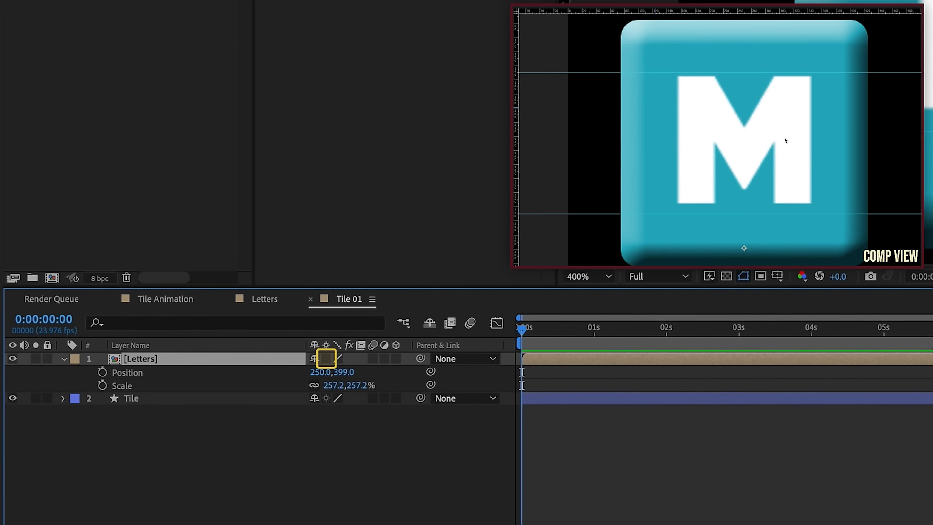
{"action": "left_click", "coordinate": [326, 358]}
{"action": "key", "text": "comma"}
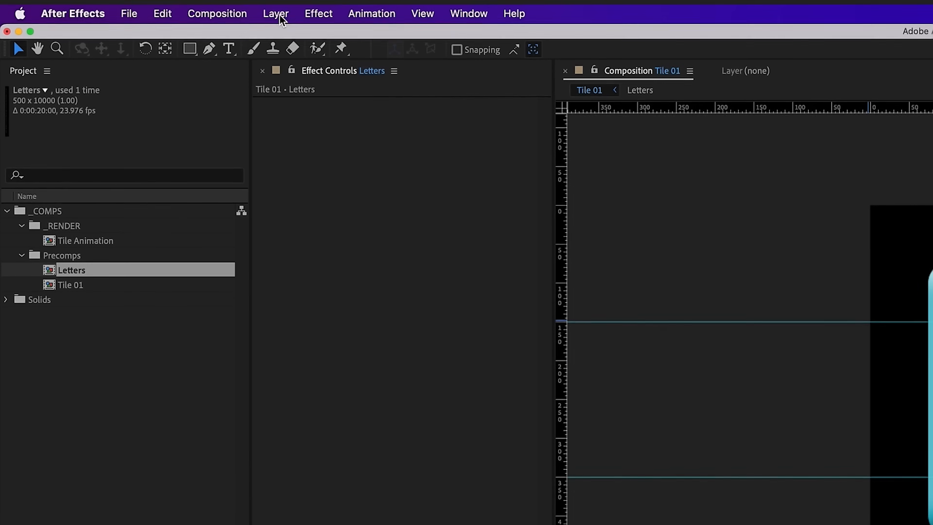
Add a Bevel and Emboss layer style to the Letters layer with direction Down and size 3
{"action": "left_click", "coordinate": [279, 14]}
{"action": "mouse_move", "coordinate": [338, 422]}
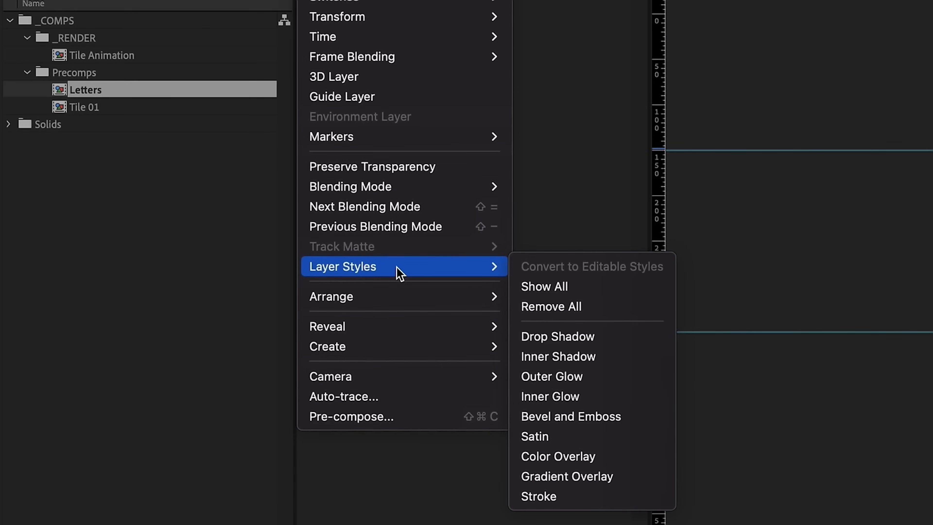
{"action": "left_click", "coordinate": [602, 417]}
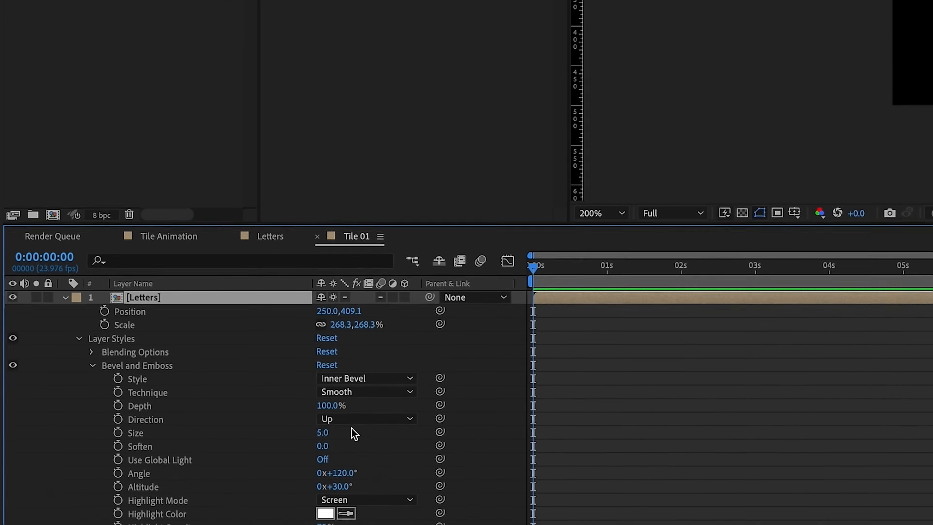
{"action": "left_click", "coordinate": [353, 356]}
{"action": "left_click", "coordinate": [364, 390]}
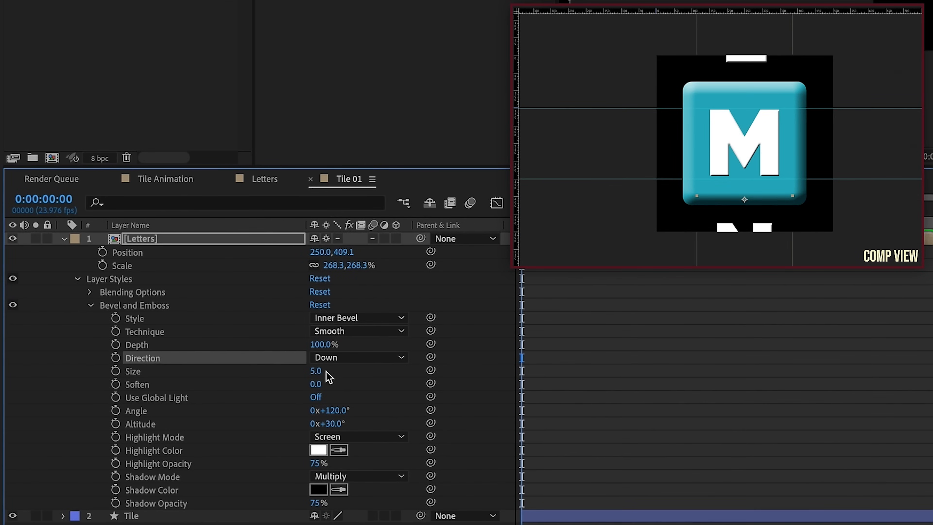
{"action": "left_click", "coordinate": [318, 372]}
{"action": "type", "text": "3"}
{"action": "key", "text": "Return"}
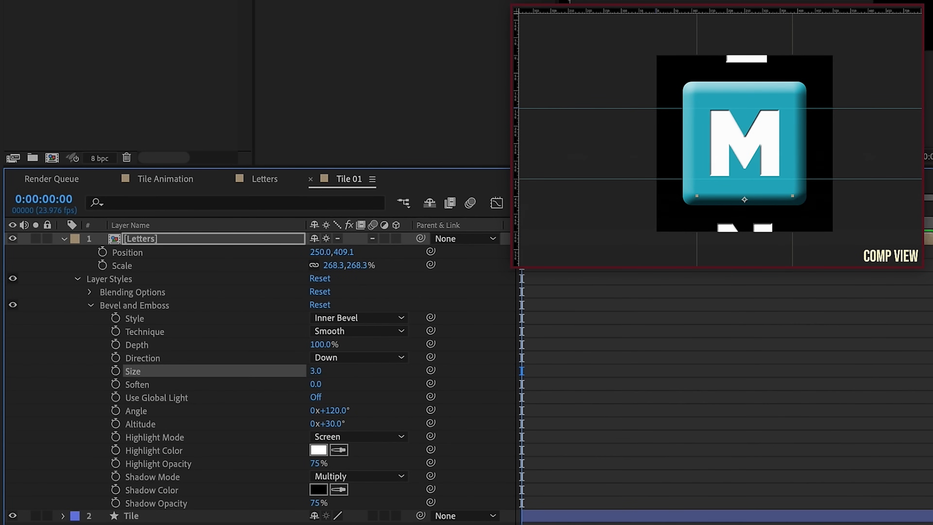
Add an Inner Shadow layer style to the Letters layer with distance 3 and size 10
{"action": "left_click", "coordinate": [287, 19]}
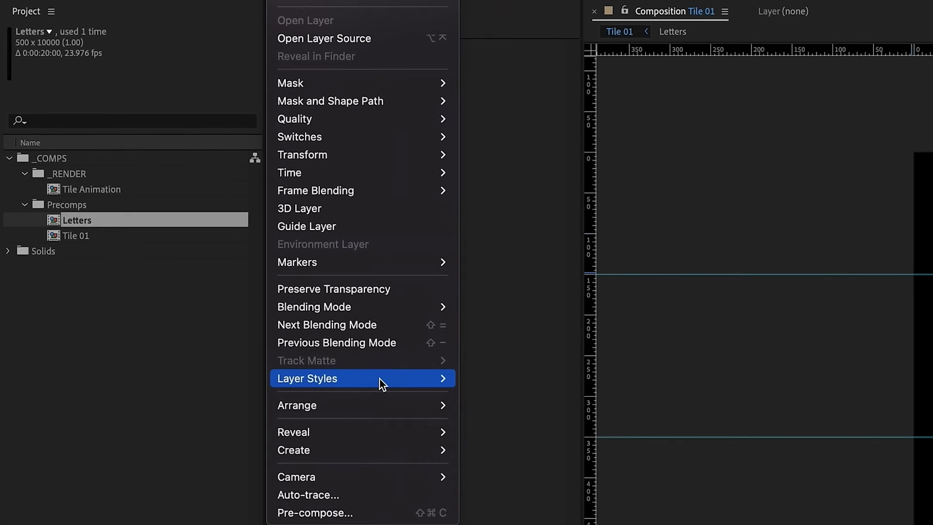
{"action": "mouse_move", "coordinate": [362, 427]}
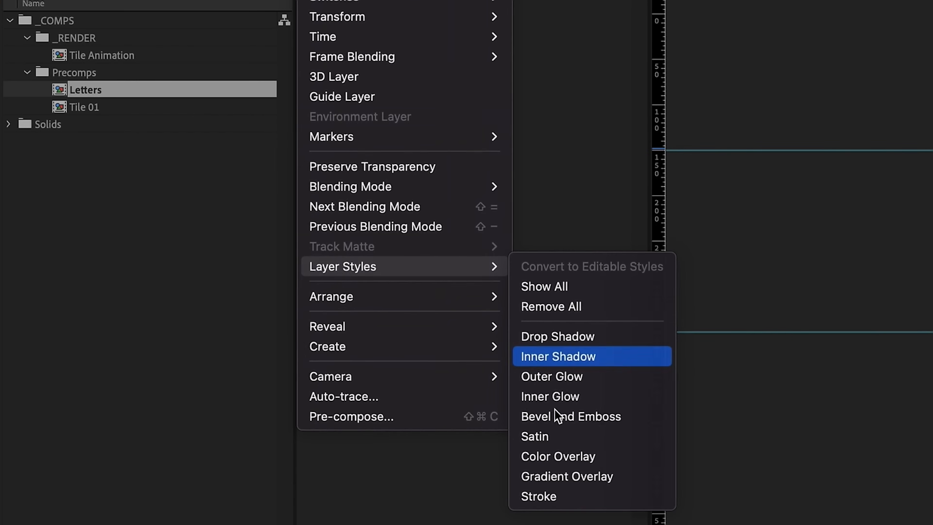
{"action": "left_click", "coordinate": [567, 362]}
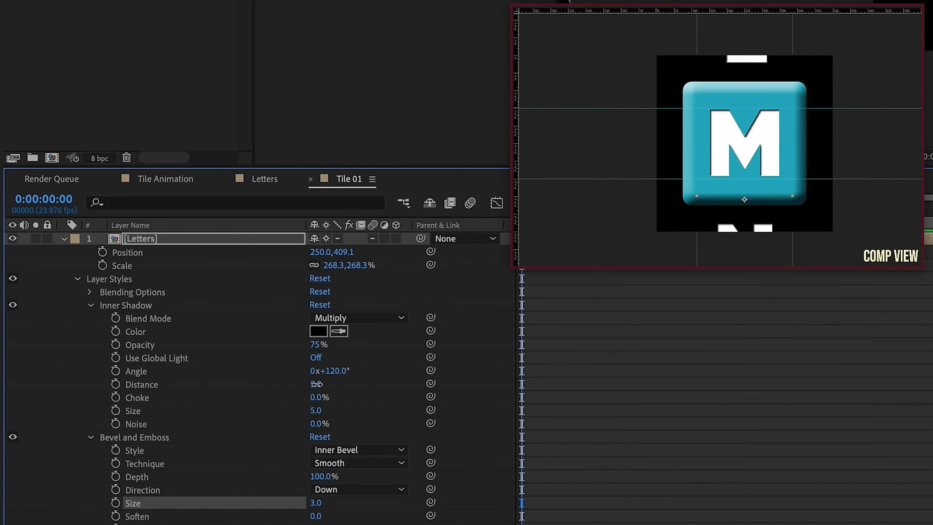
{"action": "left_click", "coordinate": [316, 384]}
{"action": "type", "text": "3"}
{"action": "left_click", "coordinate": [315, 410]}
{"action": "type", "text": "10"}
{"action": "key", "text": "Return"}
{"action": "left_click", "coordinate": [315, 409]}
{"action": "type", "text": "10"}
{"action": "key", "text": "Return"}
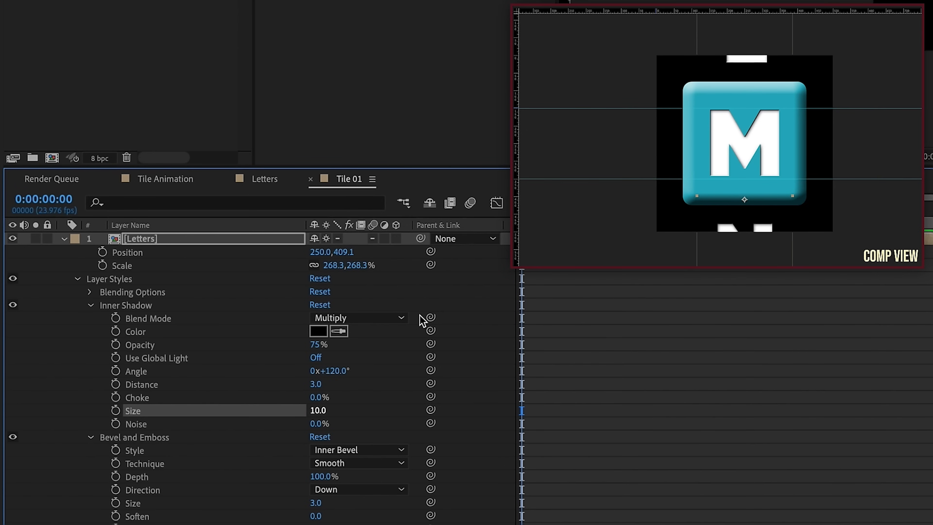
Duplicate the Tile layer, place the copy above the Letters layer and delete its layer styles
{"action": "left_click", "coordinate": [64, 239]}
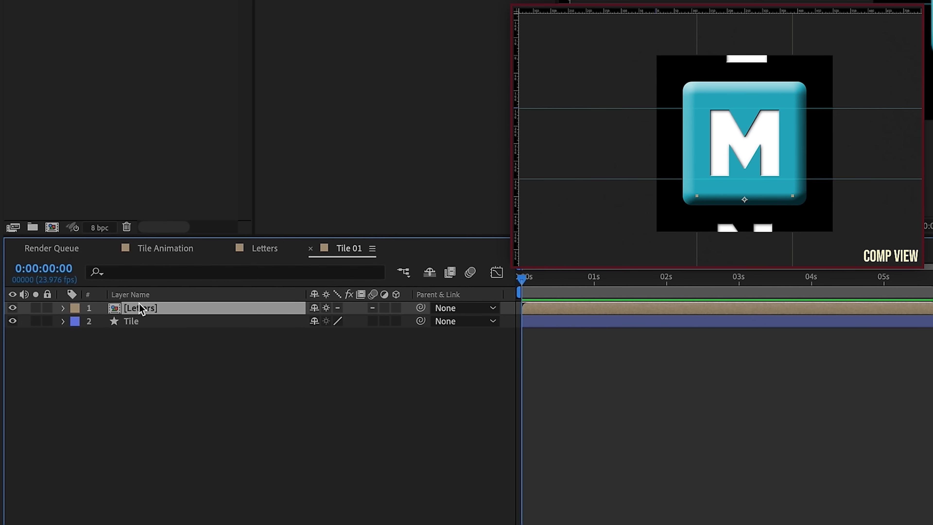
{"action": "left_click", "coordinate": [158, 321]}
{"action": "key", "text": "ctrl+d"}
{"action": "left_click_drag", "start_coordinate": [137, 324], "coordinate": [144, 306]}
{"action": "key", "text": "ctrl+grave"}
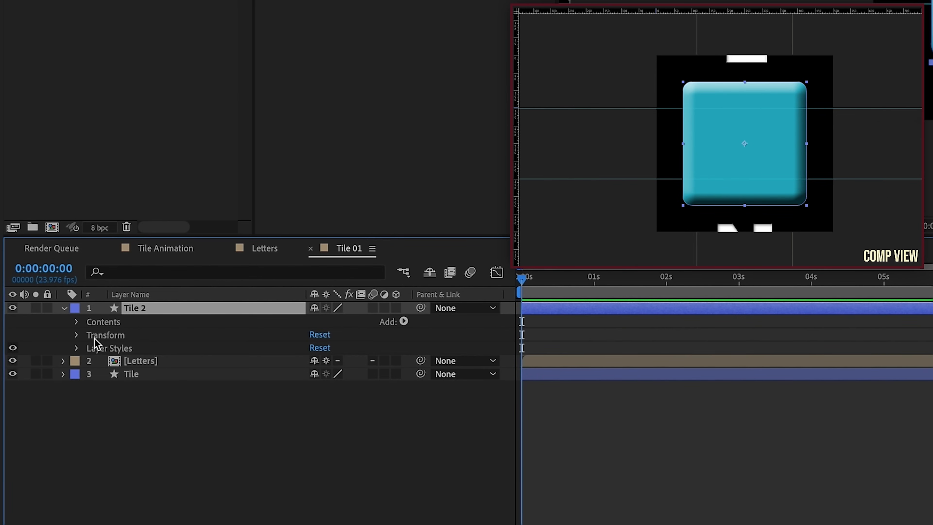
{"action": "left_click", "coordinate": [114, 351]}
{"action": "key", "text": "Delete"}
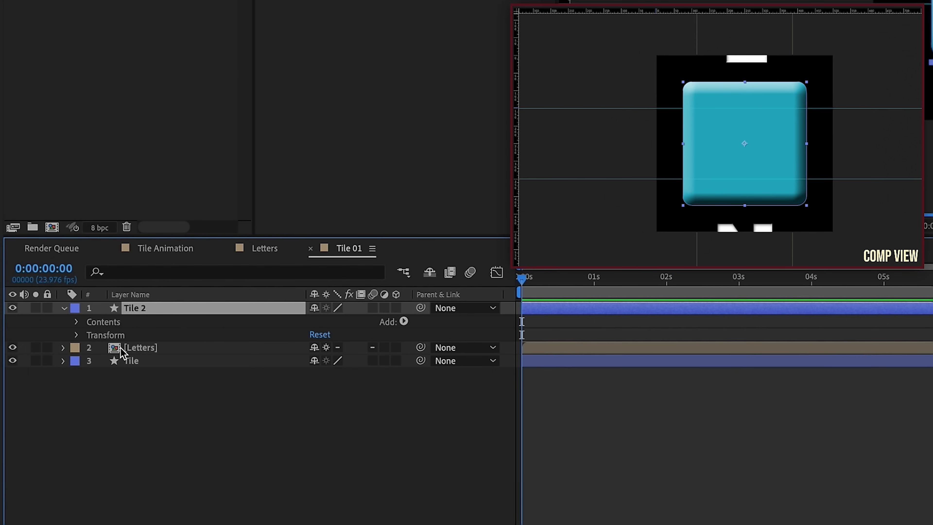
Set the rectangle size of the duplicated Tile layer to 335 by 335
{"action": "left_click", "coordinate": [76, 322]}
{"action": "left_click", "coordinate": [90, 334]}
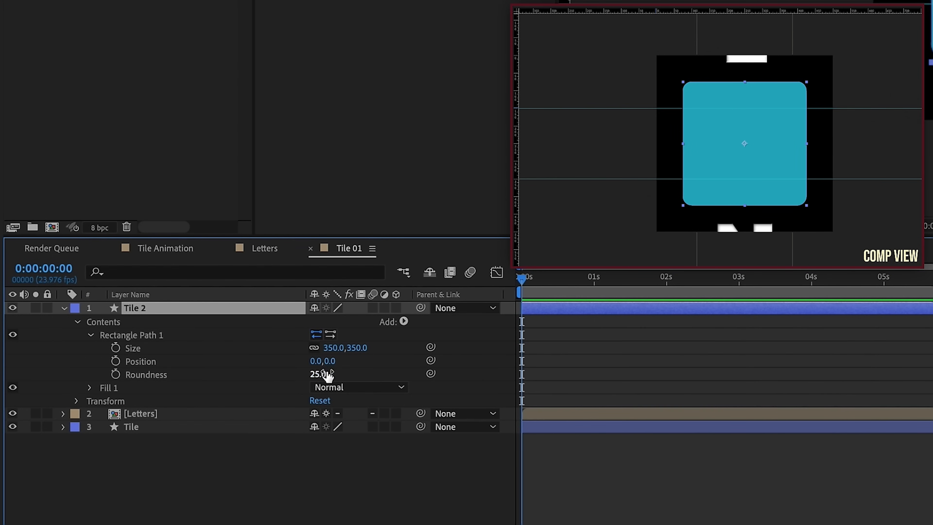
{"action": "left_click", "coordinate": [333, 349]}
{"action": "type", "text": "305"}
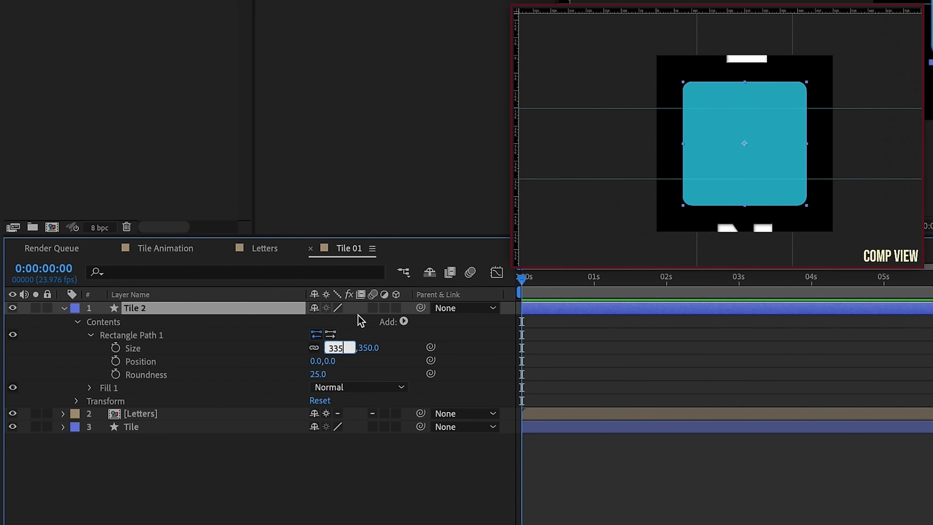
{"action": "key", "text": "Return"}
Rename the duplicated tile layer "matte" and use it as the Letters layer's Alpha Matte
{"action": "key", "text": "F4"}
{"action": "key", "text": "Return"}
{"action": "type", "text": "m"}
{"action": "left_click", "coordinate": [195, 413]}
{"action": "left_click", "coordinate": [405, 413]}
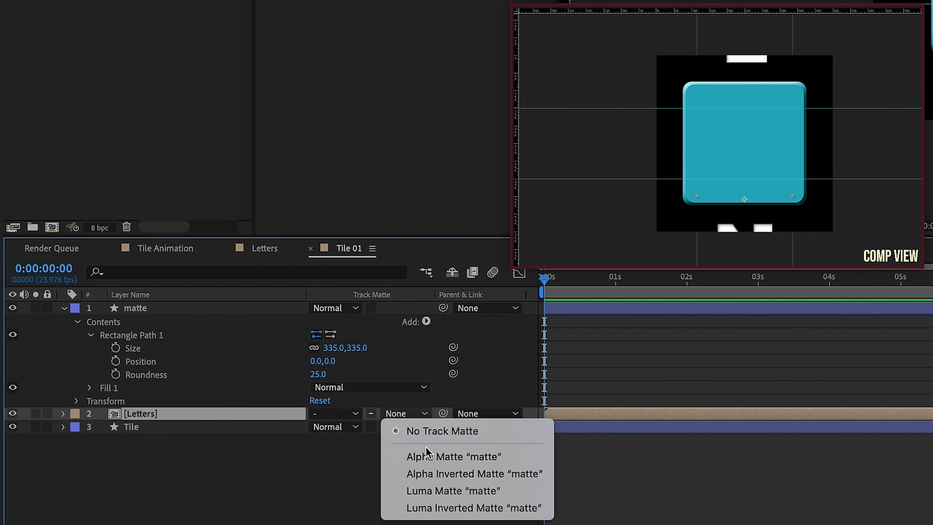
{"action": "left_click", "coordinate": [433, 453]}
Duplicate the matte layer, make the copy visible and rename it "border"
{"action": "left_click", "coordinate": [142, 309]}
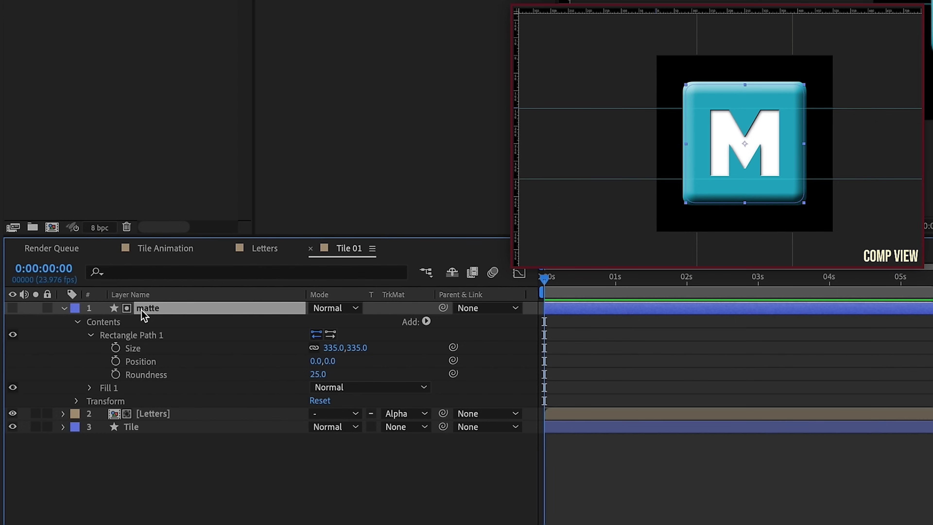
{"action": "key", "text": "ctrl+d"}
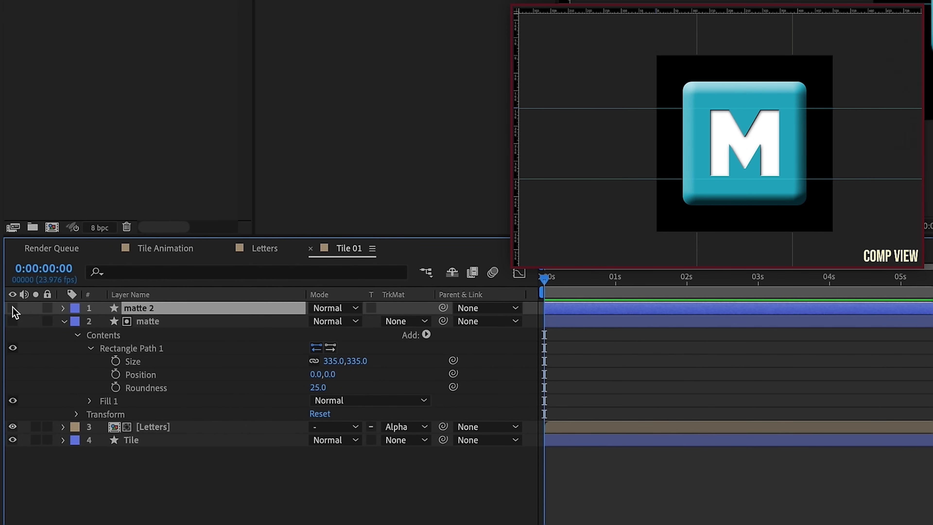
{"action": "left_click", "coordinate": [13, 308]}
{"action": "key", "text": "Return"}
{"action": "type", "text": "borde"}
{"action": "key", "text": "Return"}
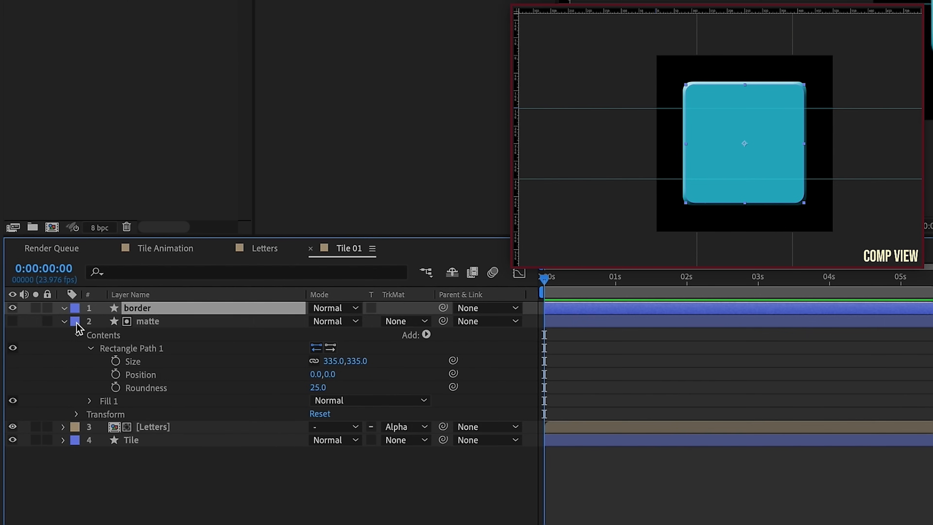
Add a stroke to the border layer's contents and delete its fill
{"action": "left_click", "coordinate": [63, 307]}
{"action": "left_click", "coordinate": [426, 322]}
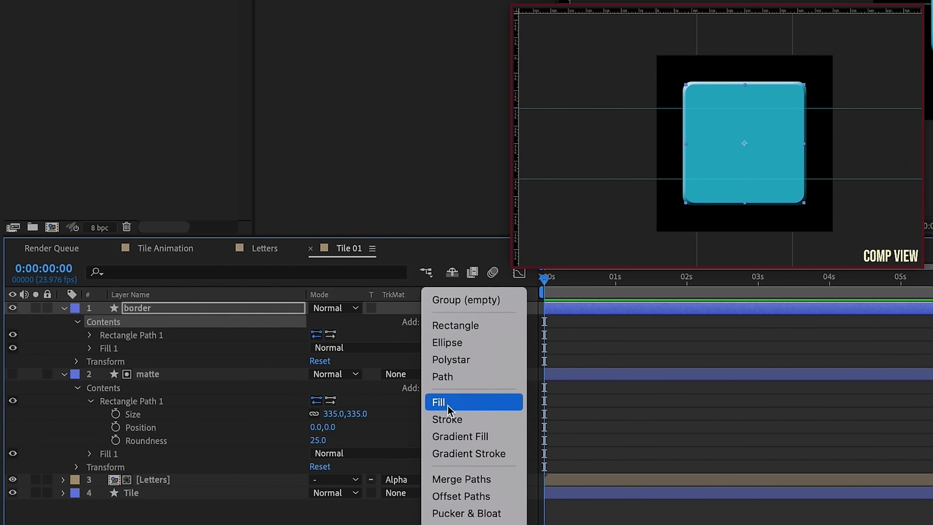
{"action": "left_click", "coordinate": [448, 420]}
{"action": "left_click", "coordinate": [173, 360]}
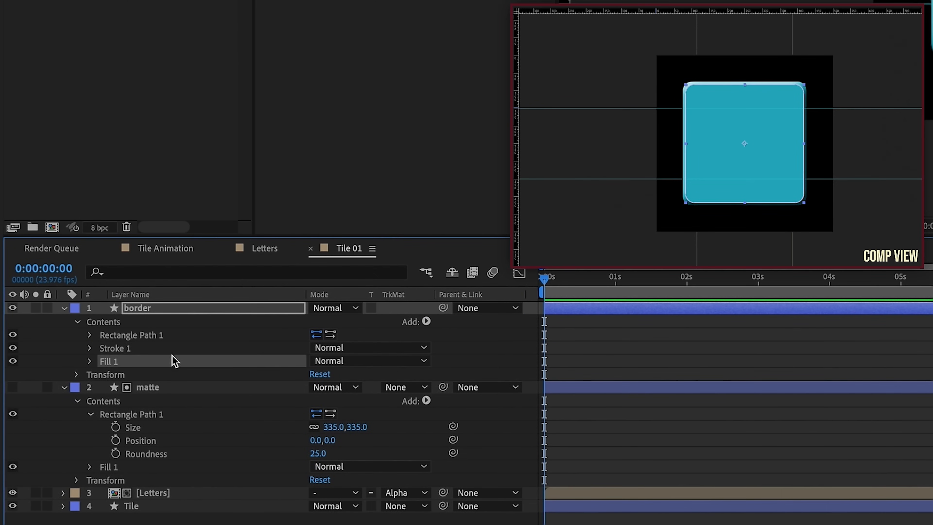
{"action": "key", "text": "Delete"}
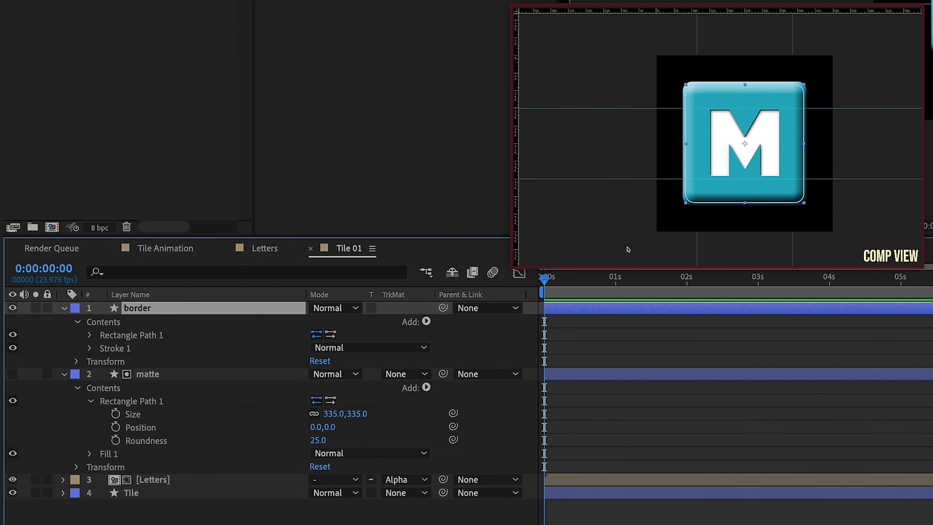
Set the border layer's rectangle size to 315 by 315
{"action": "key", "text": "period"}
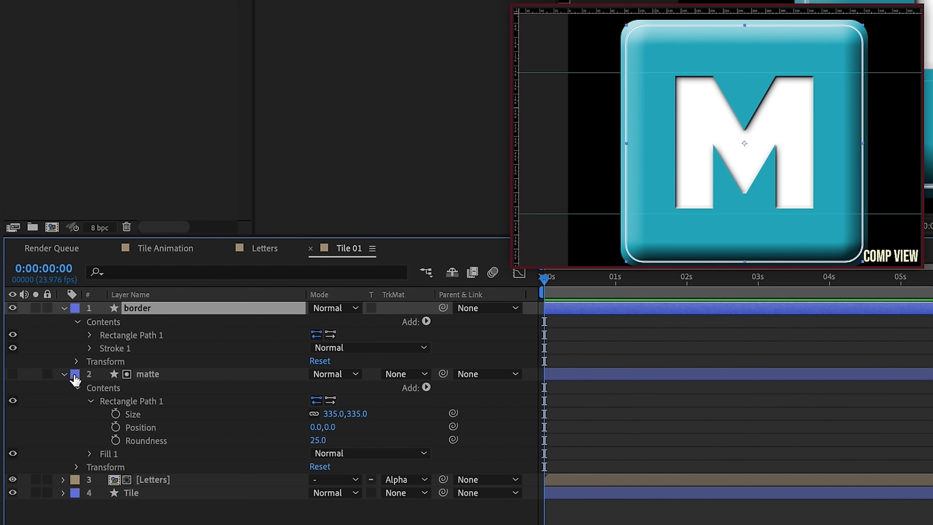
{"action": "left_click", "coordinate": [89, 335]}
{"action": "left_click", "coordinate": [333, 348]}
{"action": "type", "text": "300"}
{"action": "key", "text": "Return"}
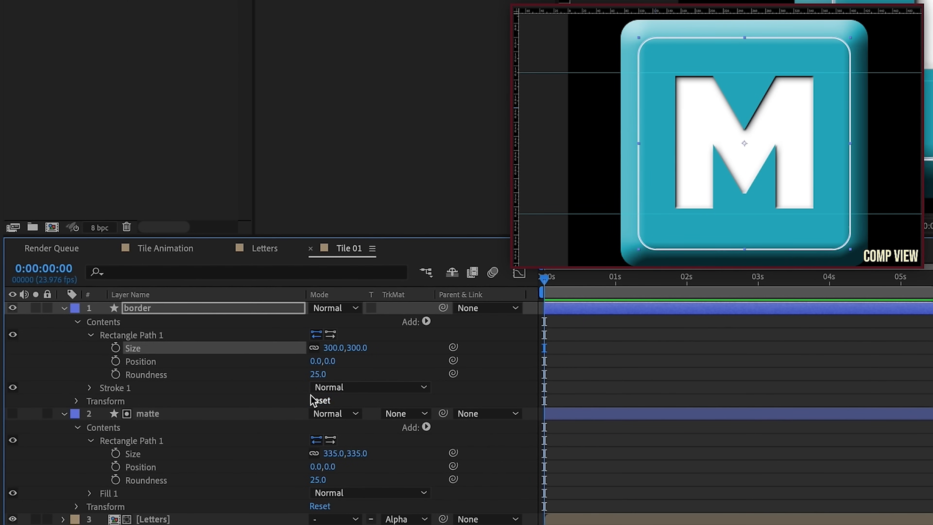
{"action": "left_click", "coordinate": [332, 348]}
{"action": "type", "text": "315"}
{"action": "key", "text": "Return"}
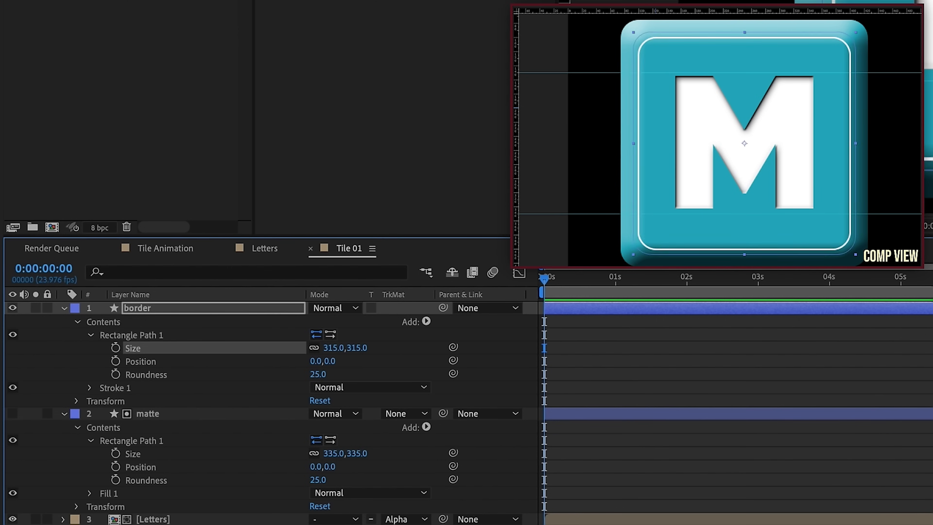
Set the matte layer's rectangle size to 315 by 315 to match the border
{"action": "left_click", "coordinate": [339, 426]}
{"action": "left_click", "coordinate": [336, 455]}
{"action": "type", "text": "315"}
{"action": "key", "text": "Return"}
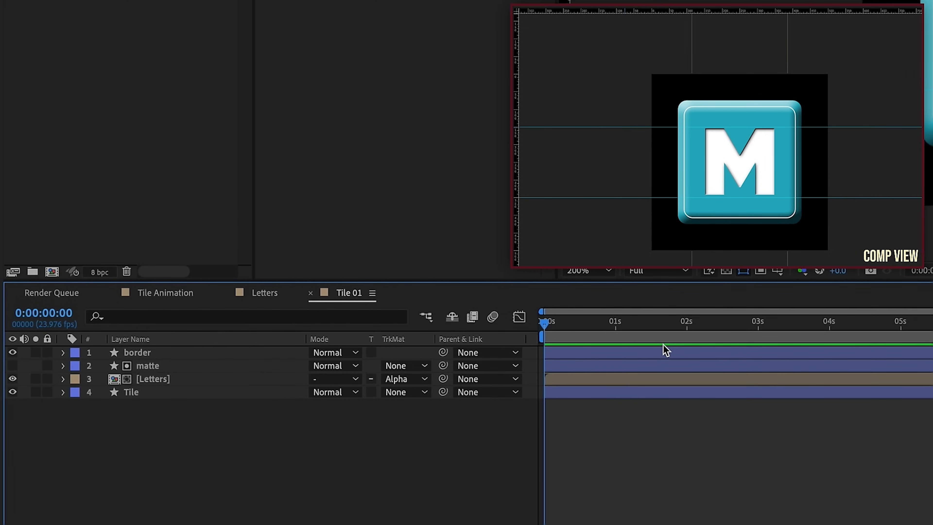
Apply the Distort Transform effect to the Letters layer with the current time at 0:00:01:15
{"action": "mouse_move", "coordinate": [648, 324]}
{"action": "left_mouse_down"}
{"action": "mouse_move", "coordinate": [638, 326]}
{"action": "mouse_move", "coordinate": [659, 324]}
{"action": "left_mouse_up"}
{"action": "left_click", "coordinate": [154, 379]}
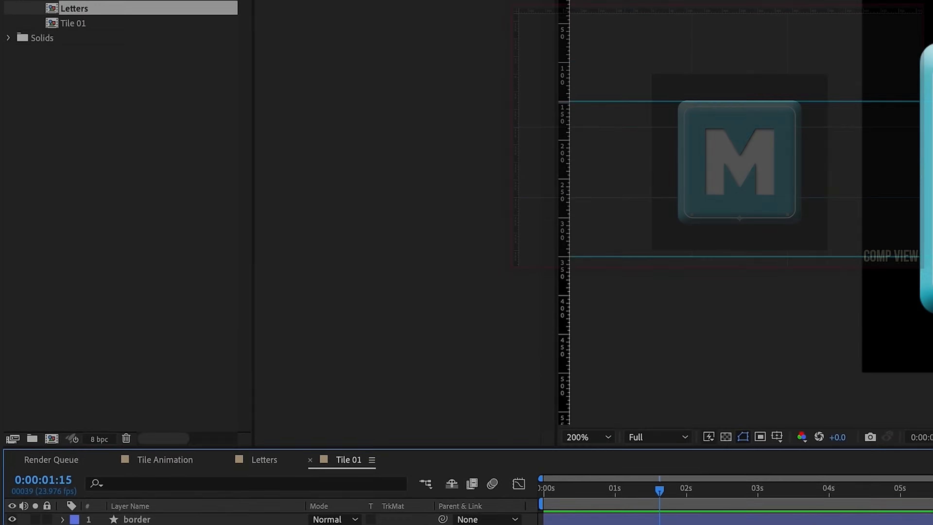
{"action": "left_click", "coordinate": [321, 14]}
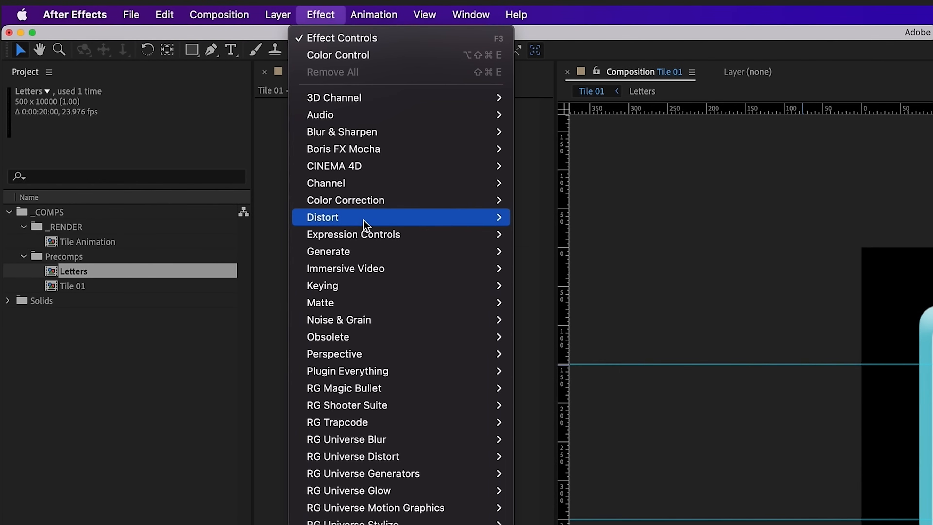
{"action": "mouse_move", "coordinate": [363, 218]}
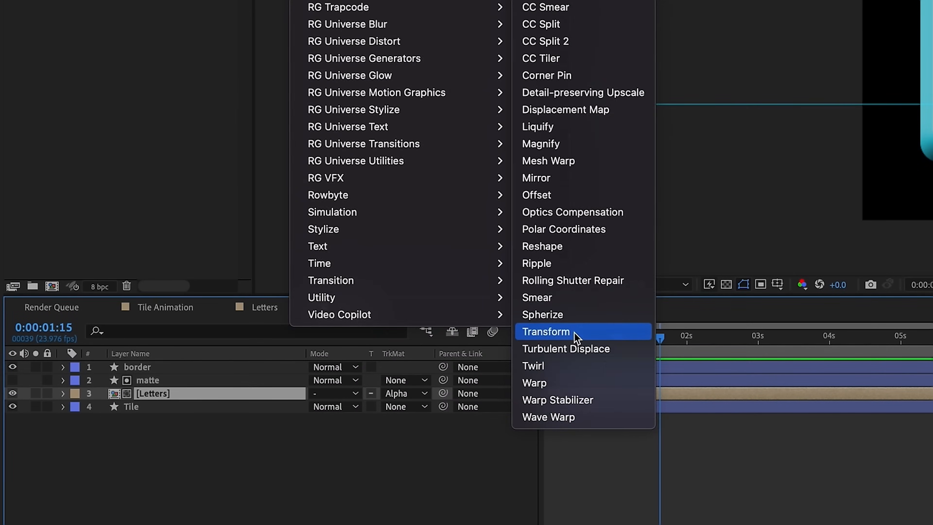
{"action": "left_click", "coordinate": [574, 333]}
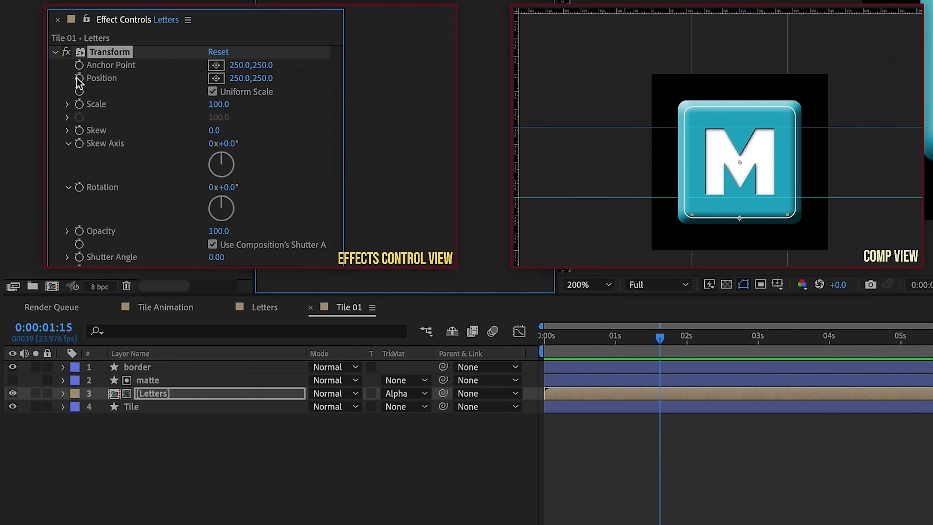
Keyframe the Transform effect's Position on the Letters layer at 0:00:01:15 and 0:00:02:21
{"action": "left_click", "coordinate": [79, 78]}
{"action": "key", "text": "u"}
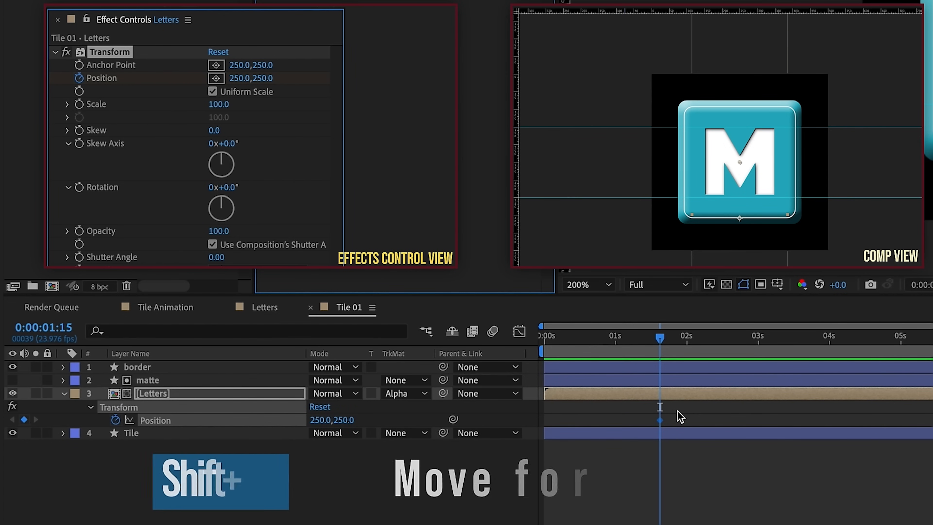
{"action": "key", "text": "shift+Page_Down"}
{"action": "key", "text": "shift+Page_Down"}
{"action": "key", "text": "shift+Page_Down"}
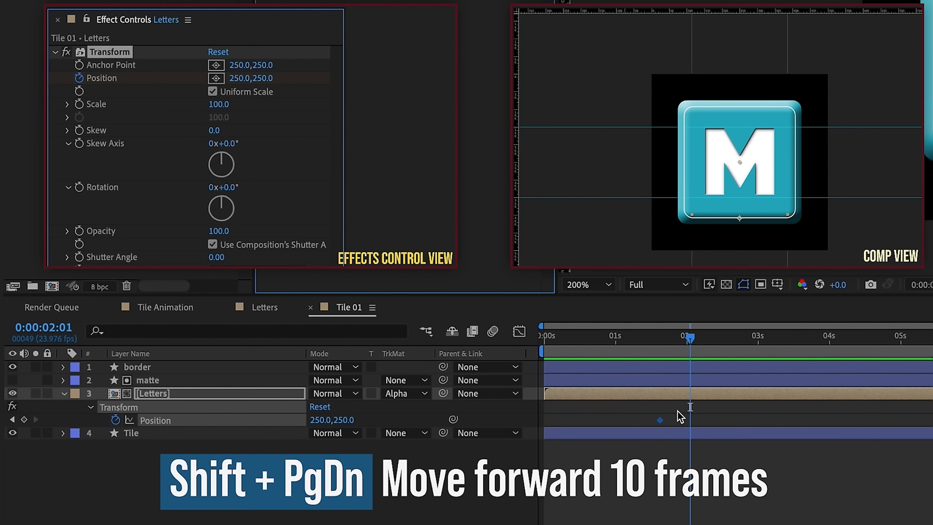
{"action": "left_click", "coordinate": [24, 420]}
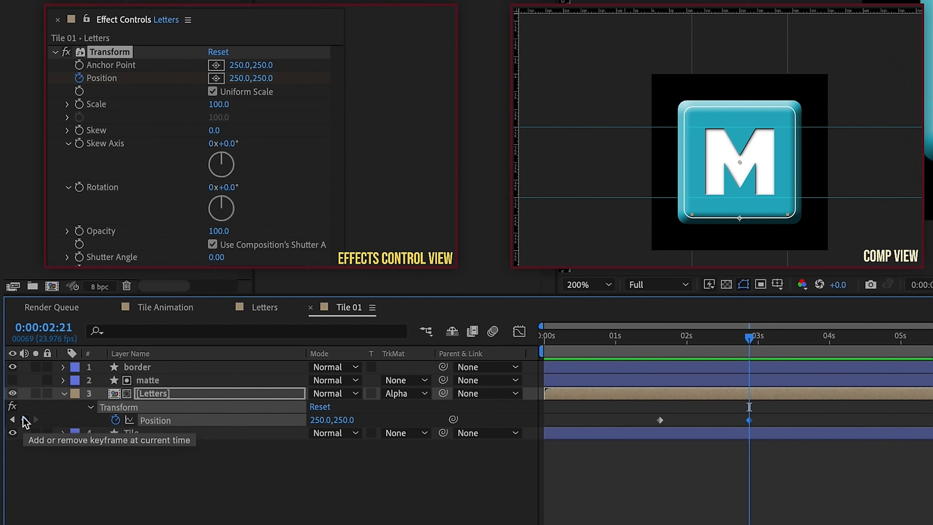
Add Position keyframes to the Letters layer's Transform effect at 0:00:03:07 and 0:00:03:12
{"action": "key", "text": "shift+Page_Down"}
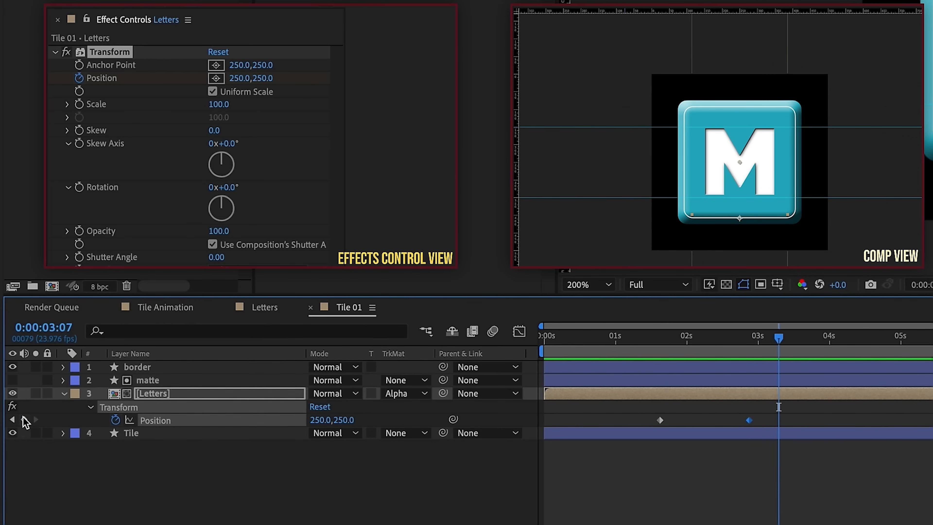
{"action": "left_click", "coordinate": [24, 419]}
{"action": "key", "text": "Page_Down"}
{"action": "key", "text": "Page_Down"}
{"action": "key", "text": "Page_Down"}
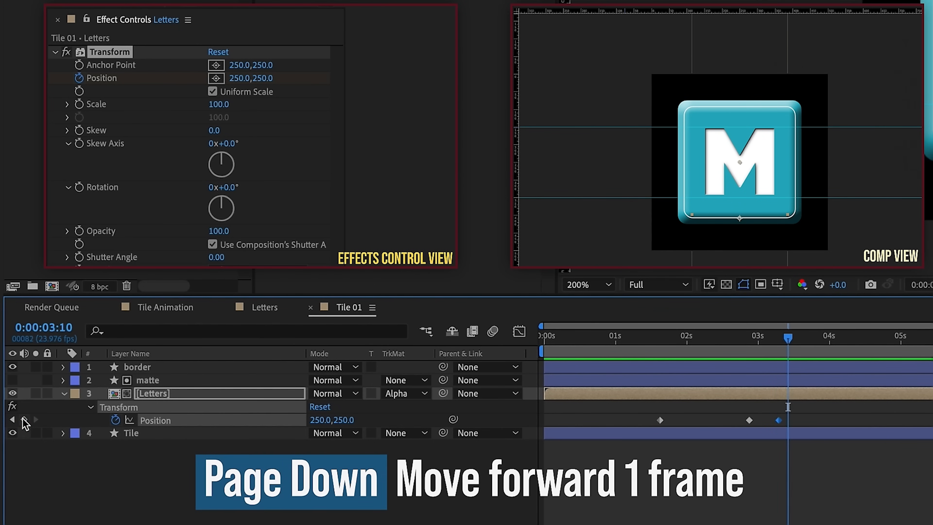
{"action": "key", "text": "Page_Down"}
{"action": "key", "text": "Page_Down"}
{"action": "left_click", "coordinate": [24, 419]}
Add two more Position keyframes at five-frame intervals, at 0:00:03:17 and 0:00:03:22
{"action": "key", "text": "Page_Down"}
{"action": "key", "text": "Page_Down"}
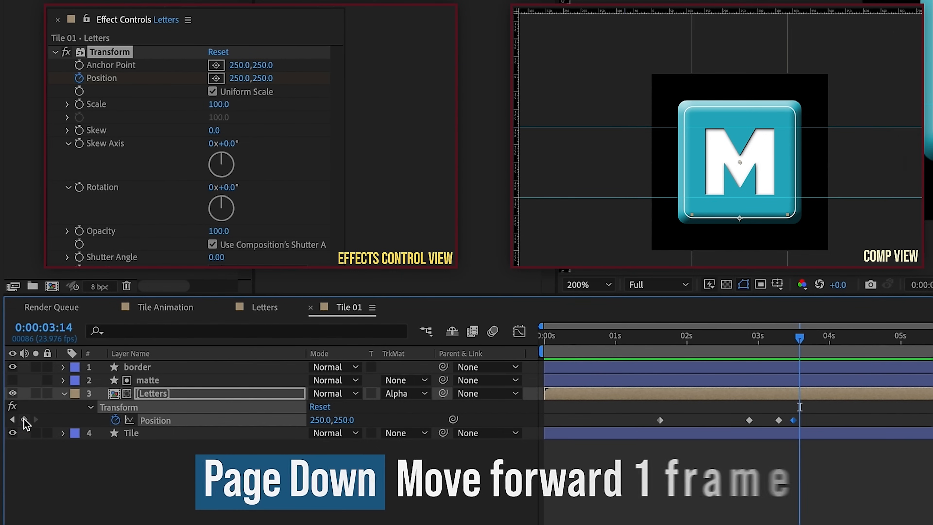
{"action": "key", "text": "Page_Down"}
{"action": "key", "text": "Page_Down"}
{"action": "key", "text": "Page_Down"}
{"action": "left_click", "coordinate": [24, 419]}
{"action": "key", "text": "Page_Down"}
{"action": "key", "text": "Page_Down"}
{"action": "key", "text": "Page_Down"}
{"action": "key", "text": "Page_Down"}
{"action": "key", "text": "Page_Down"}
{"action": "left_click", "coordinate": [24, 419]}
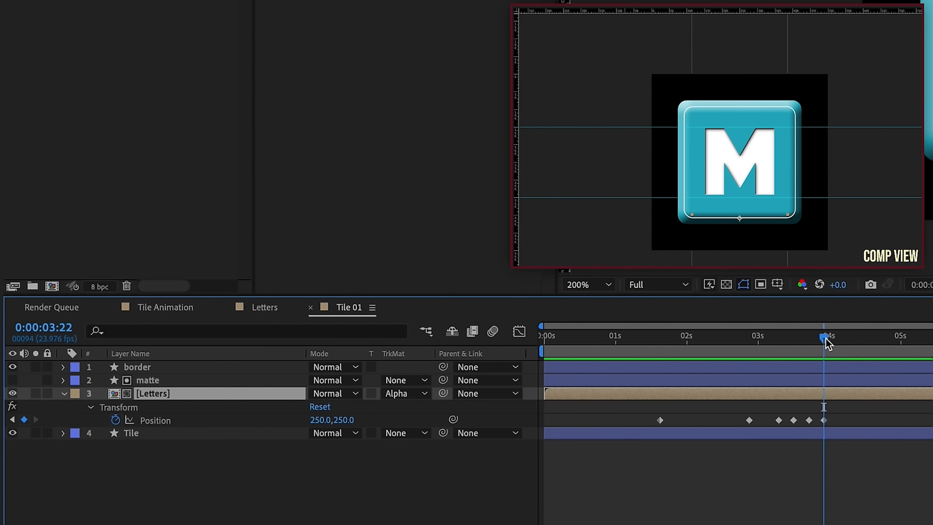
Set the Transform Position's Y value to 265 at 0:00:03:17 and to 225 at 0:00:03:12
{"action": "key", "text": "j"}
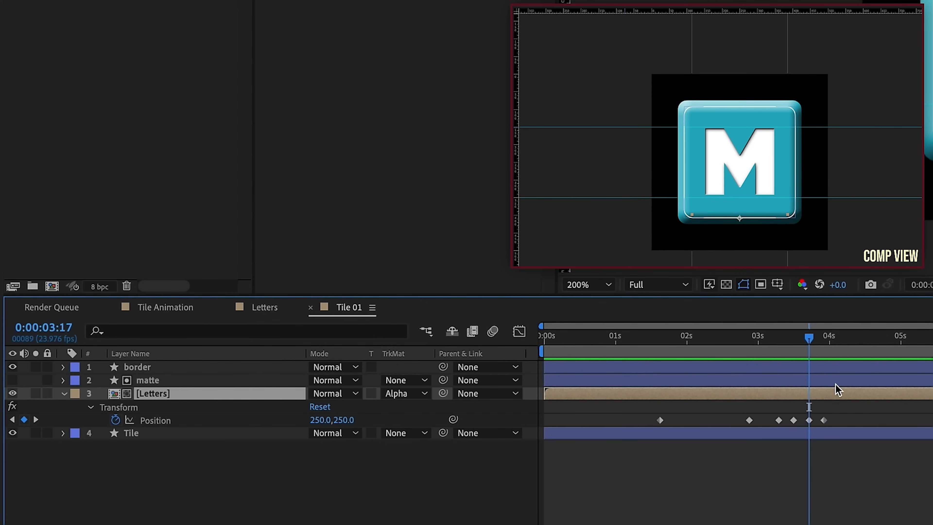
{"action": "left_click", "coordinate": [343, 420]}
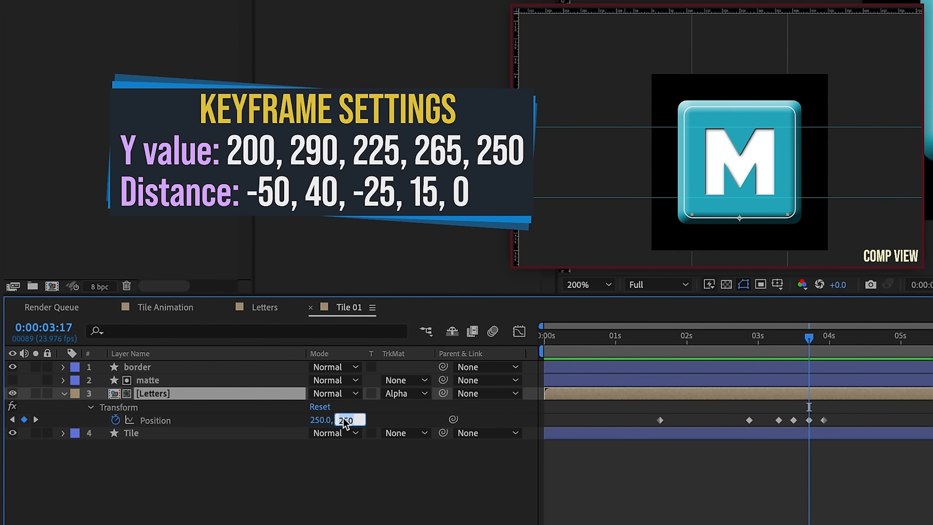
{"action": "type", "text": "265"}
{"action": "key", "text": "Return"}
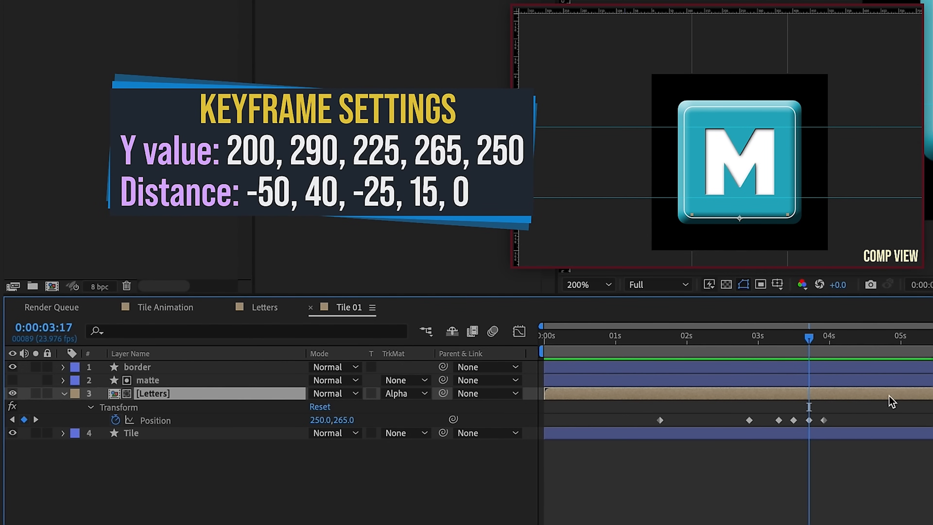
{"action": "left_click_drag", "start_coordinate": [808, 337], "coordinate": [793, 338]}
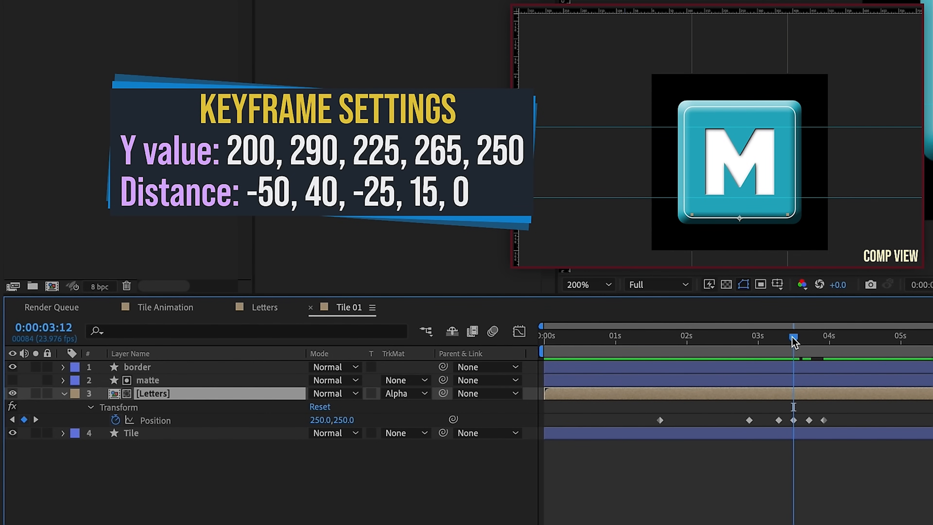
{"action": "left_click", "coordinate": [344, 419]}
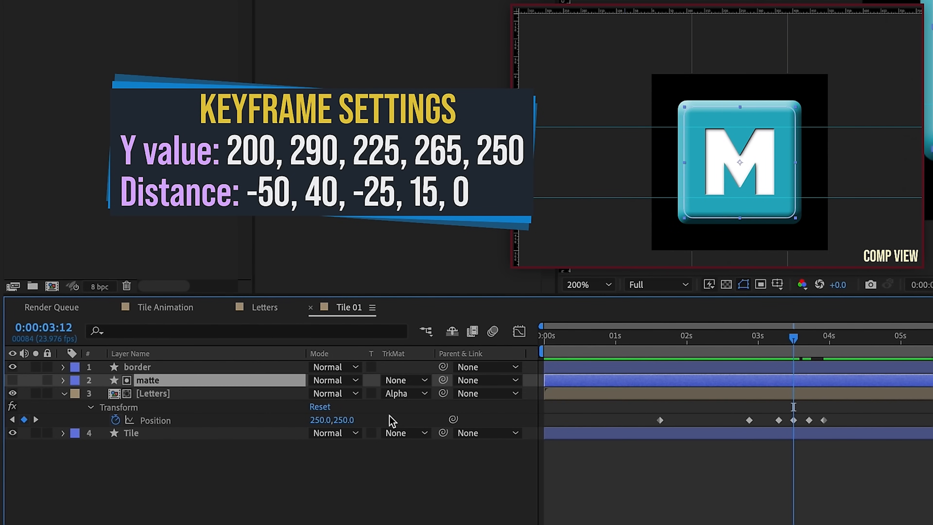
{"action": "type", "text": "225"}
{"action": "key", "text": "Return"}
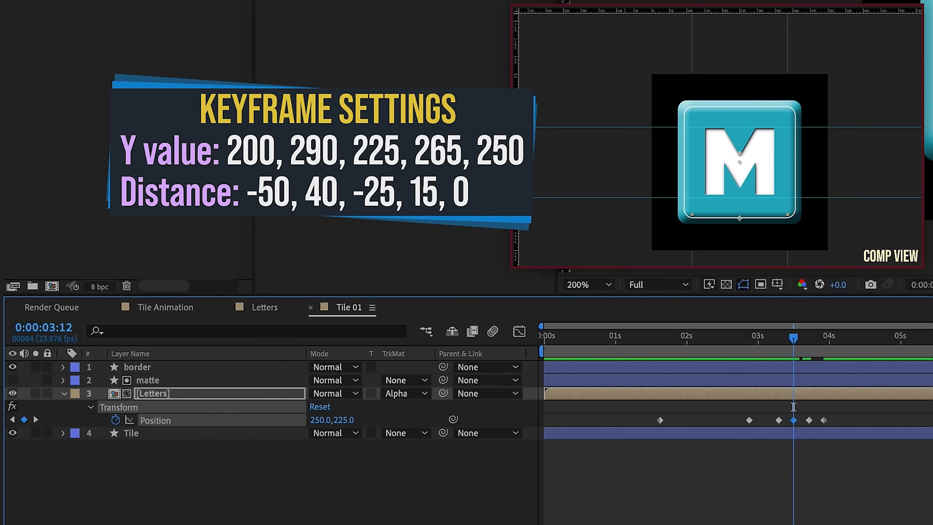
Set the Transform Position's Y value to 290 at 0:00:03:07 and to 200 at 0:00:02:21
{"action": "key", "text": "j"}
{"action": "left_click", "coordinate": [342, 420]}
{"action": "type", "text": "290"}
{"action": "key", "text": "Return"}
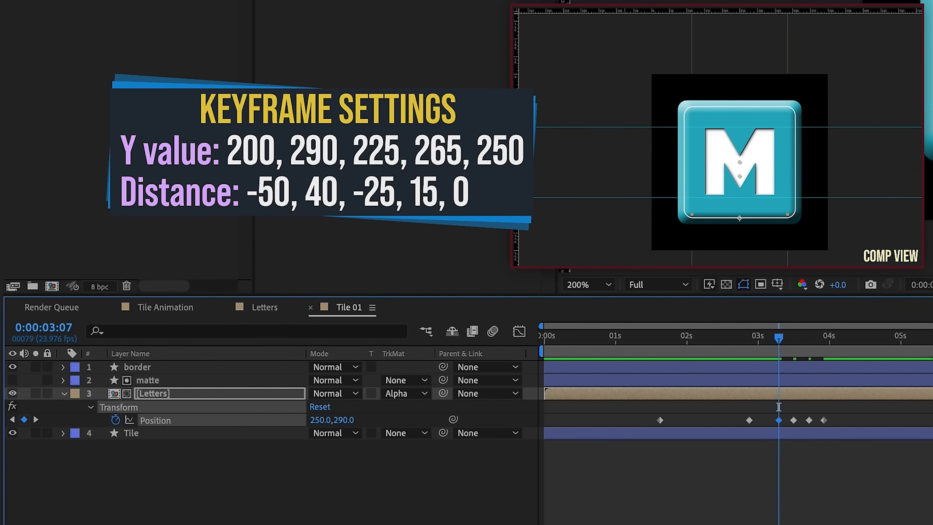
{"action": "key", "text": "j"}
{"action": "left_click", "coordinate": [343, 419]}
{"action": "type", "text": "200"}
{"action": "key", "text": "Return"}
Set the Y value of the first Position keyframe at 0:00:01:15 to 5085 so the scroll starts on another letter
{"action": "left_click_drag", "start_coordinate": [658, 349], "coordinate": [661, 348]}
{"action": "left_click", "coordinate": [355, 418]}
{"action": "type", "text": "500"}
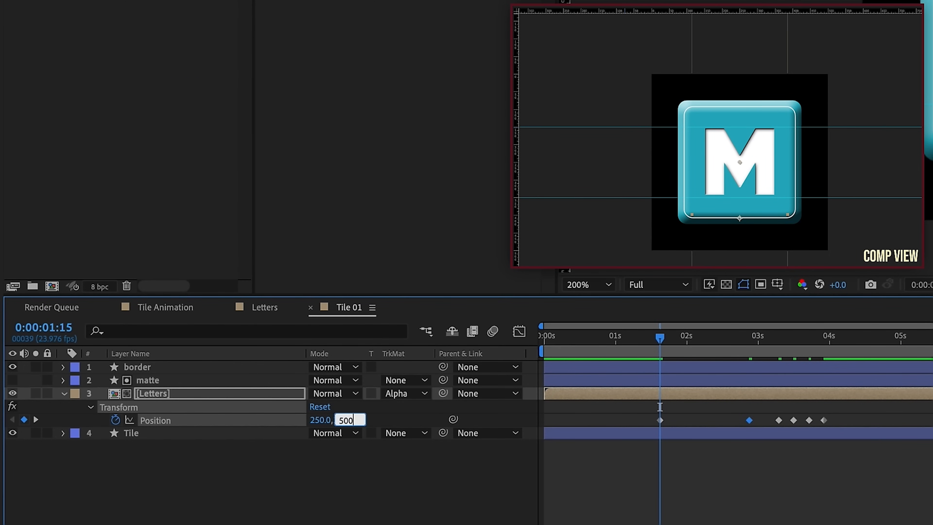
{"action": "key", "text": "Return"}
{"action": "left_click", "coordinate": [351, 421]}
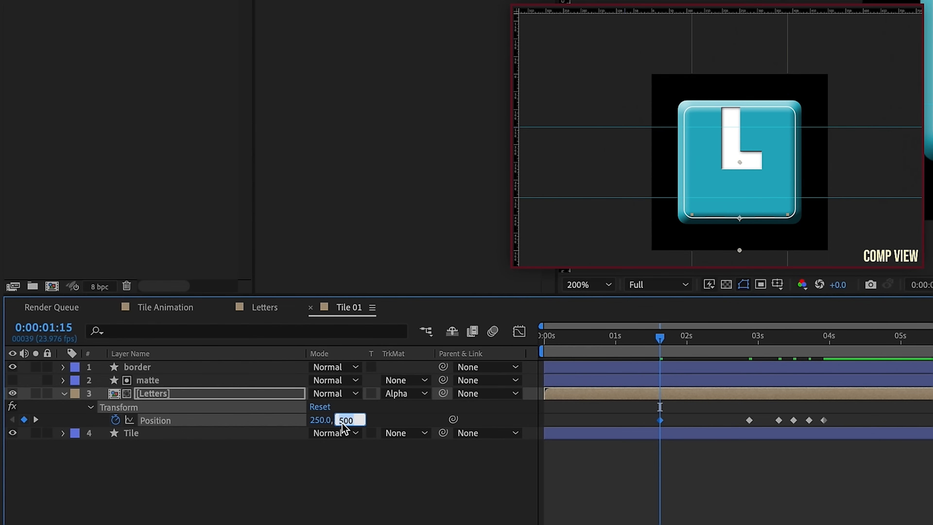
{"action": "type", "text": "5039"}
{"action": "key", "text": "Return"}
{"action": "left_click_drag", "start_coordinate": [386, 424], "coordinate": [417, 420]}
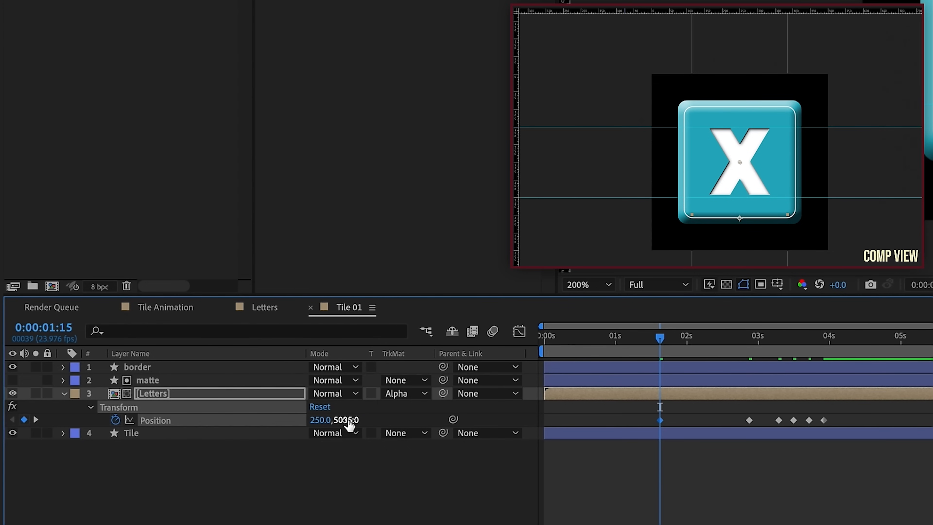
Select all Position keyframes of the Letters layer's Transform effect and apply Easy Ease to them
{"action": "left_click_drag", "start_coordinate": [678, 349], "coordinate": [749, 350]}
{"action": "left_click_drag", "start_coordinate": [648, 412], "coordinate": [826, 438]}
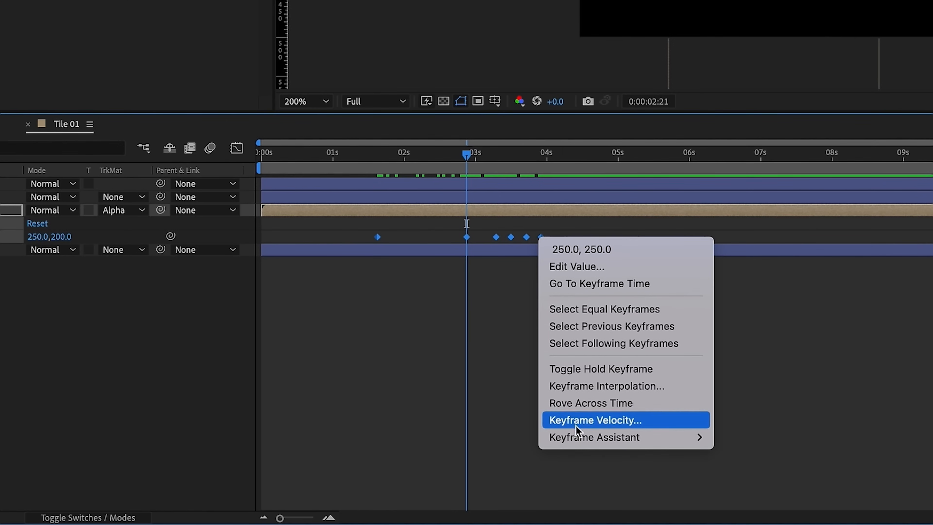
{"action": "mouse_move", "coordinate": [578, 438]}
{"action": "left_click", "coordinate": [769, 389]}
Adjust the easing influence on the Position speed graph between the keyframes at 0:00:01:15 and 0:00:02:21
{"action": "left_click_drag", "start_coordinate": [476, 228], "coordinate": [462, 245]}
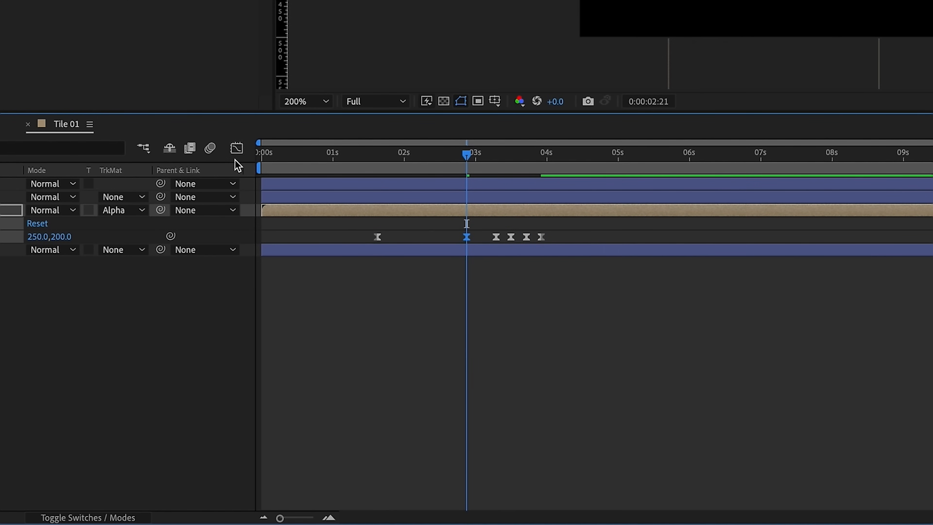
{"action": "left_click", "coordinate": [236, 149]}
{"action": "left_click_drag", "start_coordinate": [453, 427], "coordinate": [541, 428]}
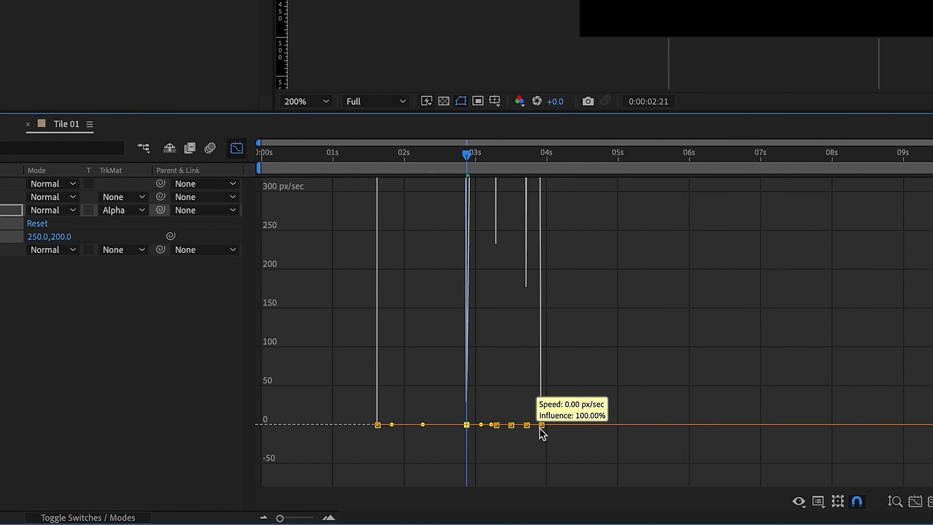
{"action": "mouse_move", "coordinate": [423, 425]}
{"action": "left_mouse_down"}
{"action": "mouse_move", "coordinate": [431, 428]}
{"action": "mouse_move", "coordinate": [415, 426]}
{"action": "left_mouse_up"}
{"action": "left_click", "coordinate": [236, 148]}
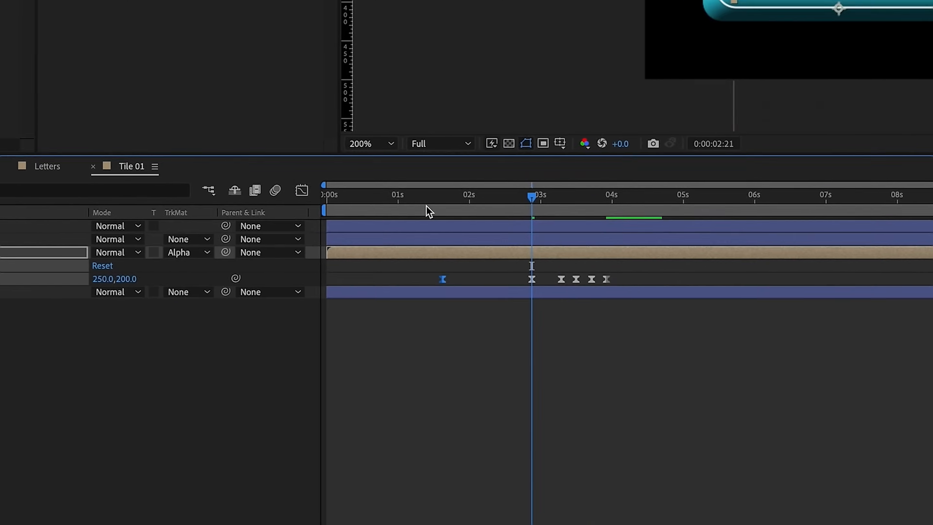
Set the work area from just before the first Position keyframe to 0:00:04:13 and preview the letter scroll
{"action": "left_click", "coordinate": [585, 152]}
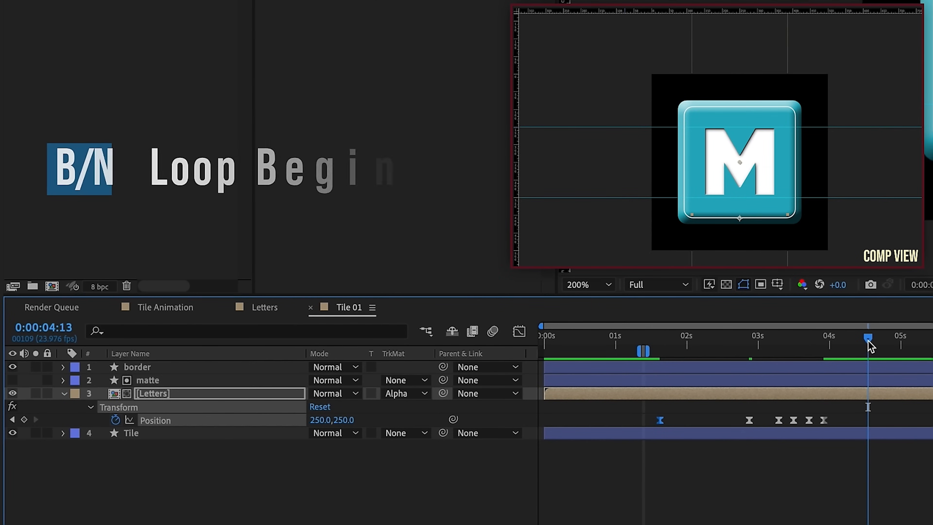
{"action": "key", "text": "n"}
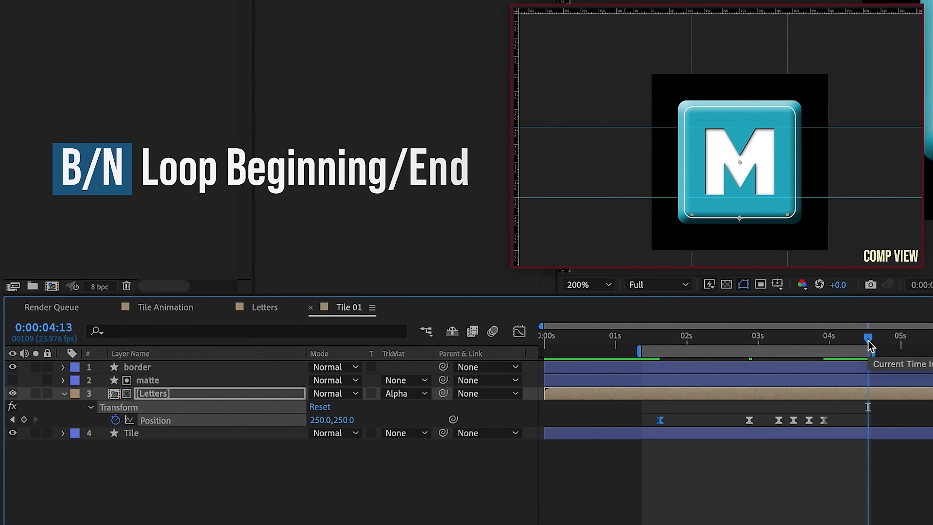
{"action": "key", "text": "space"}
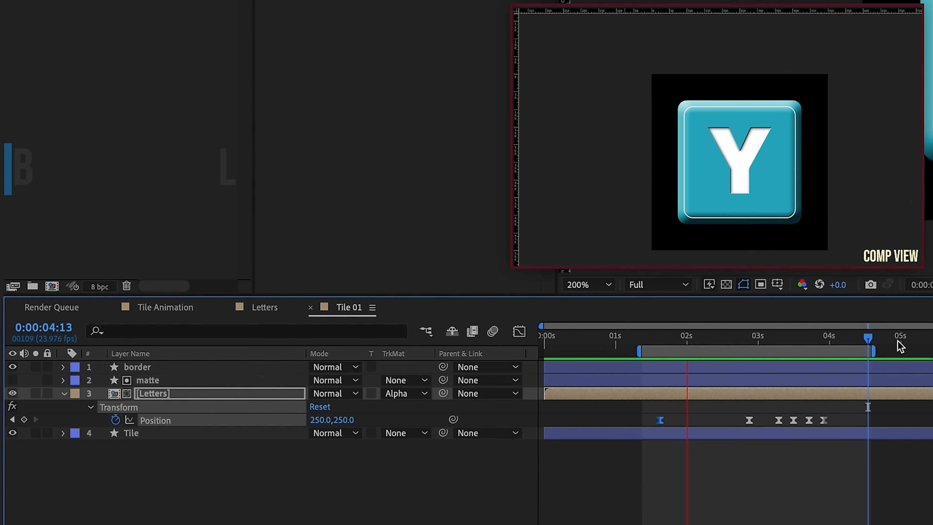
{"action": "key", "text": "space"}
Set the border layer's stroke width to 3 px, checking it at 0:00:02:13
{"action": "left_click_drag", "start_coordinate": [740, 342], "coordinate": [725, 342]}
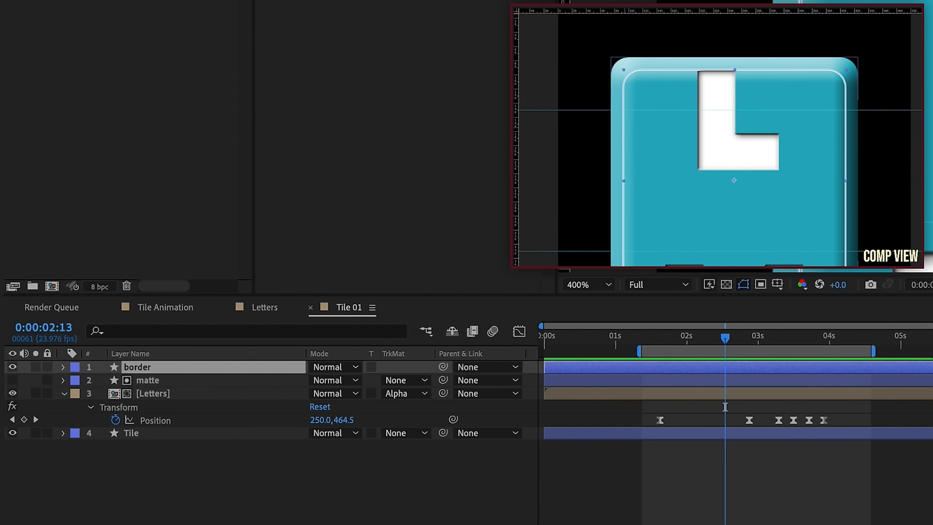
{"action": "left_click", "coordinate": [253, 39]}
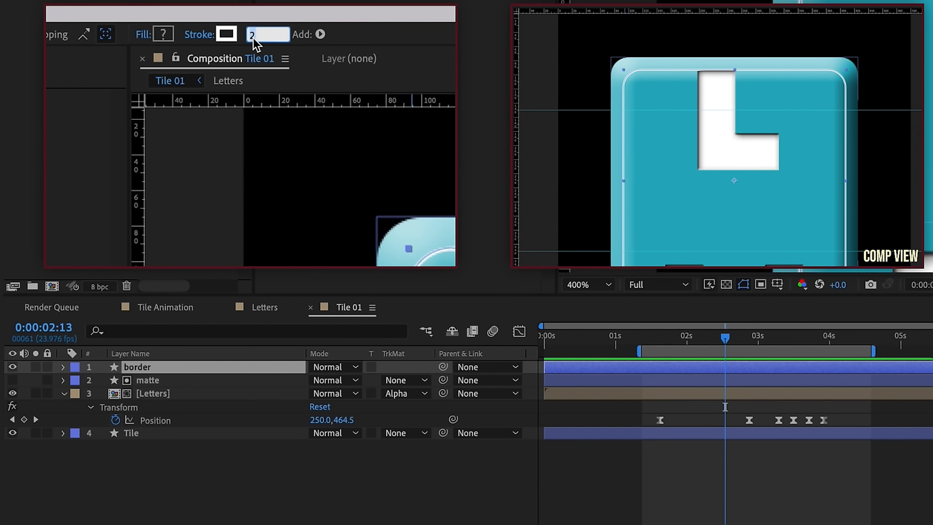
{"action": "type", "text": "3"}
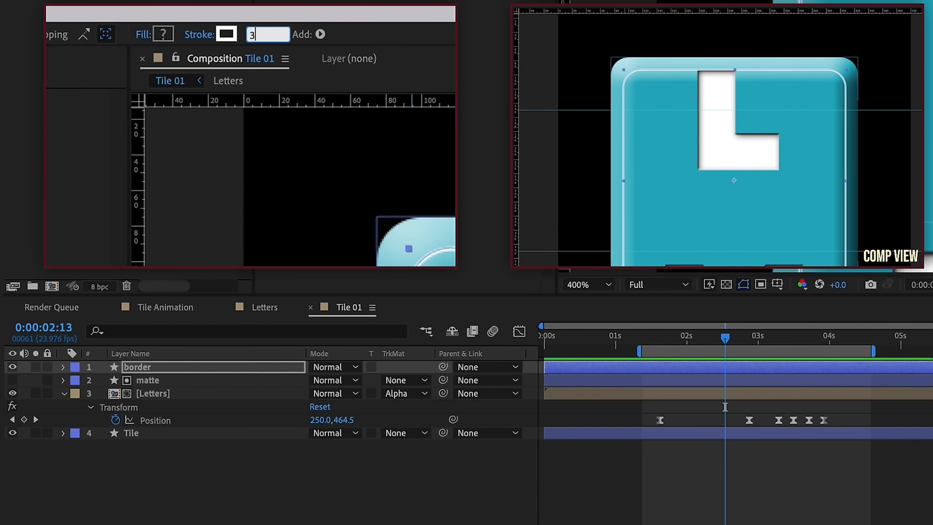
{"action": "key", "text": "Return"}
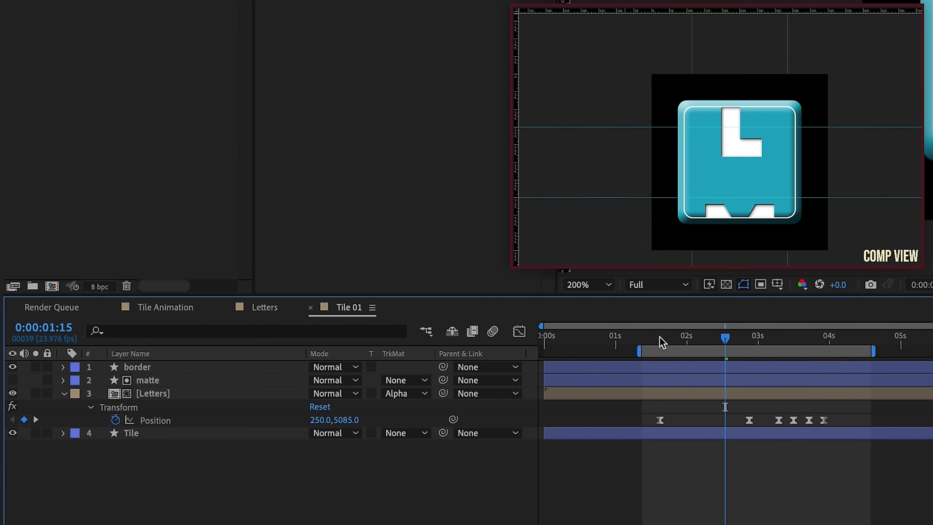
Preview the letter scroll with the thicker border, returning the current time to 0:00:01:15 first
{"action": "left_click", "coordinate": [660, 337]}
{"action": "key", "text": "space"}
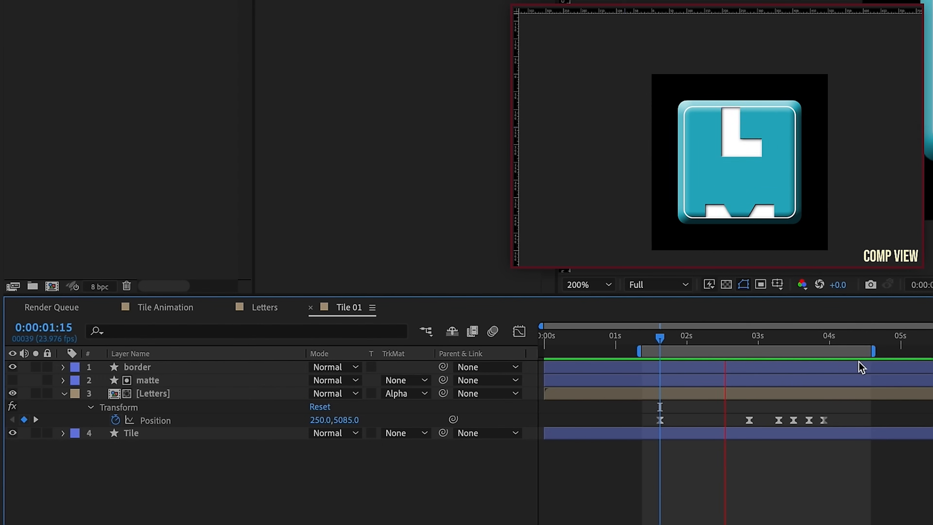
{"action": "key", "text": "space"}
Move the Letters layer's own Position Y to 1376.1, landing the scroll on the letter J, and preview the animation
{"action": "left_click", "coordinate": [227, 395]}
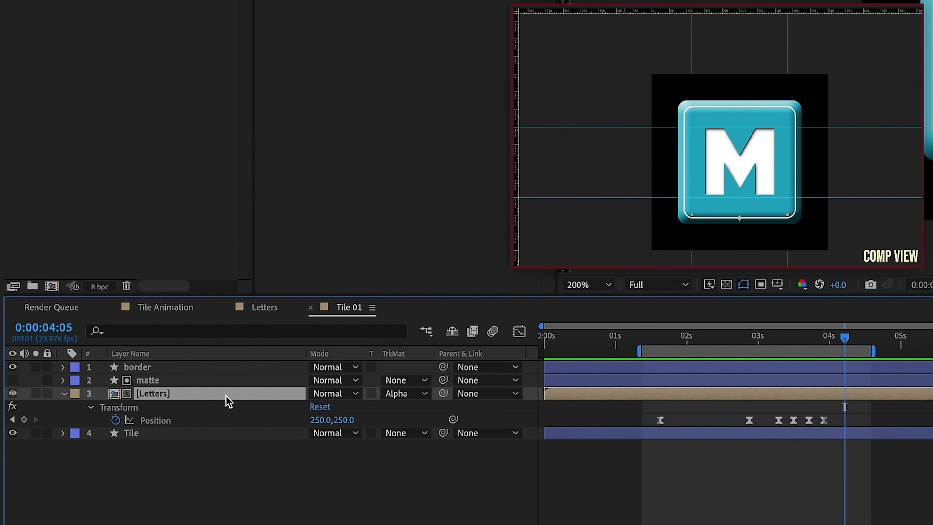
{"action": "key", "text": "p"}
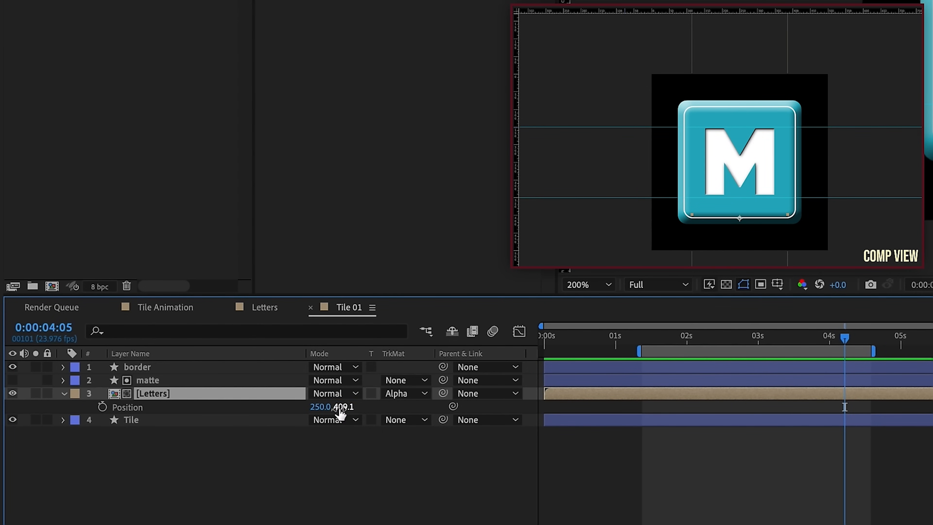
{"action": "left_click_drag", "start_coordinate": [340, 411], "coordinate": [388, 412]}
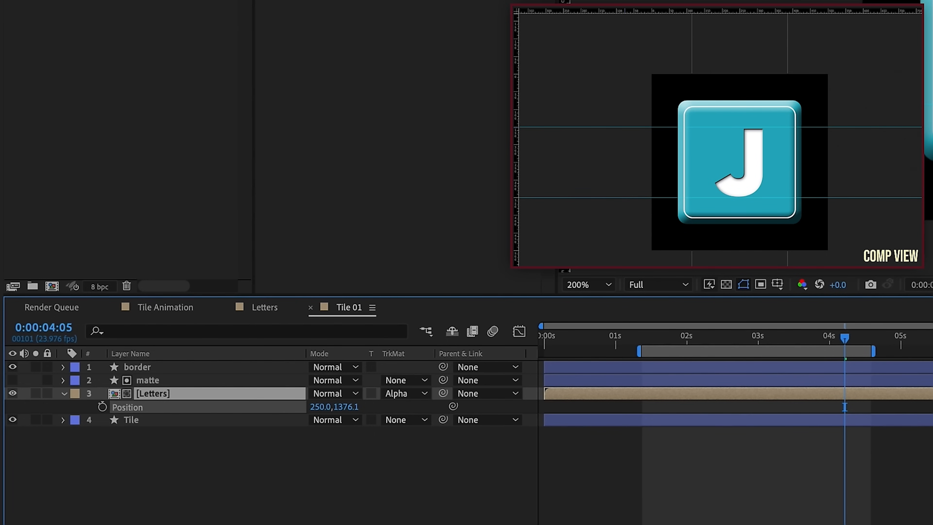
{"action": "key", "text": "space"}
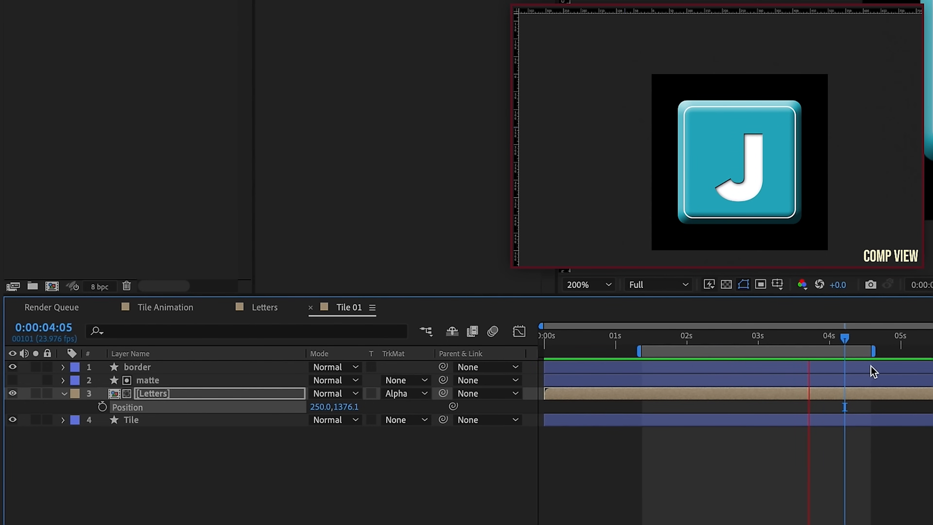
Set the matte layer's Rectangle Path 1 size to 310 by 310
{"action": "left_click", "coordinate": [78, 382]}
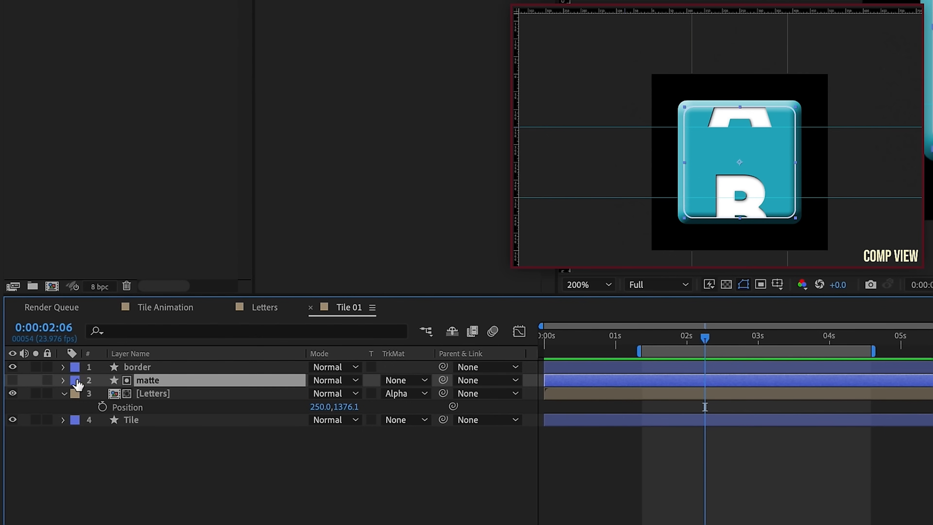
{"action": "left_click", "coordinate": [65, 380]}
{"action": "left_click", "coordinate": [334, 422]}
{"action": "type", "text": "310"}
{"action": "key", "text": "Return"}
{"action": "left_click", "coordinate": [693, 427]}
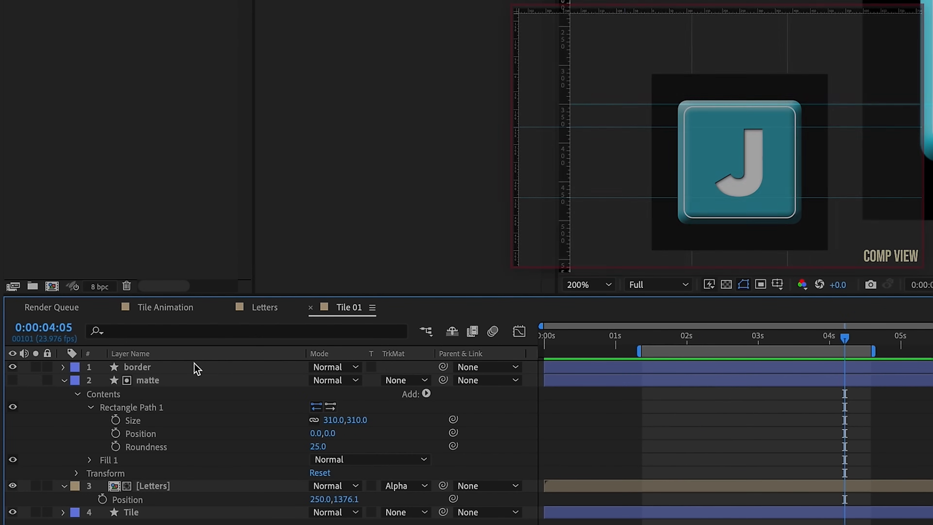
Add a Bevel and Emboss layer style to the border layer
{"action": "left_click", "coordinate": [182, 366]}
{"action": "left_click", "coordinate": [278, 3]}
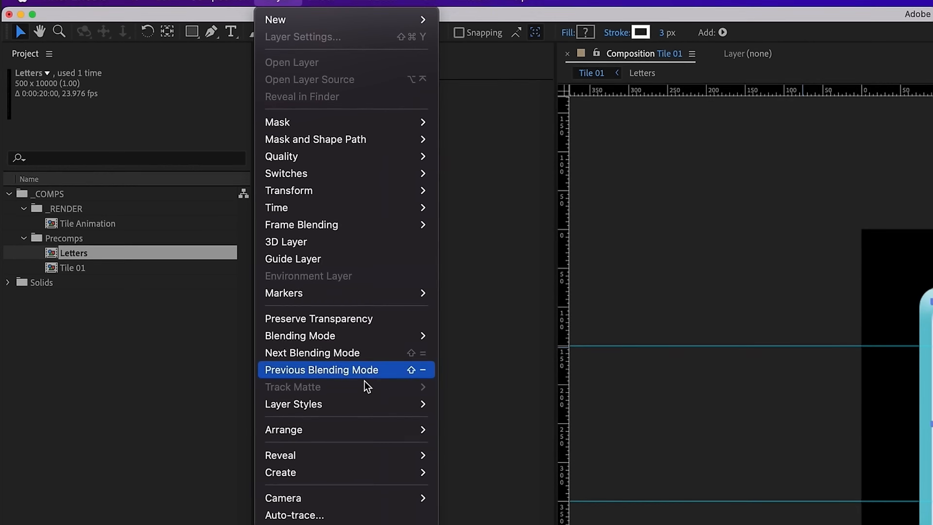
{"action": "mouse_move", "coordinate": [358, 426]}
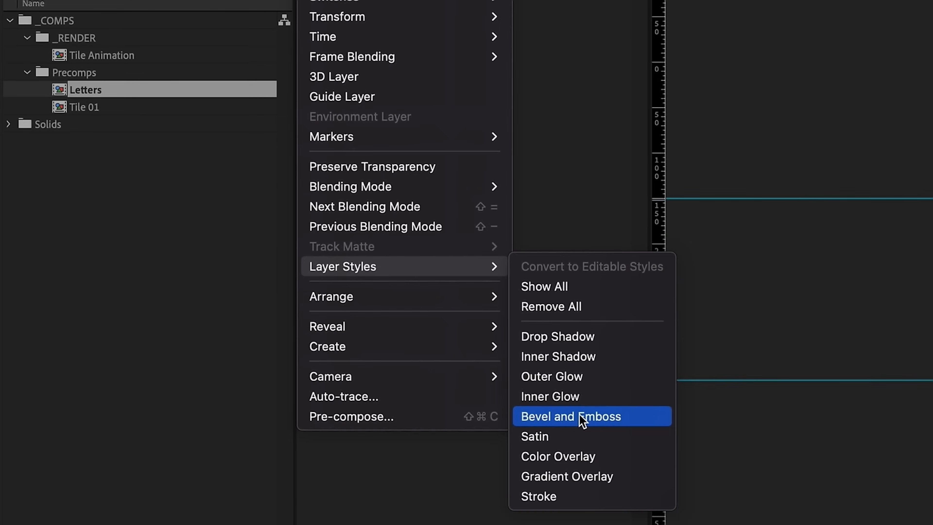
{"action": "left_click", "coordinate": [551, 417]}
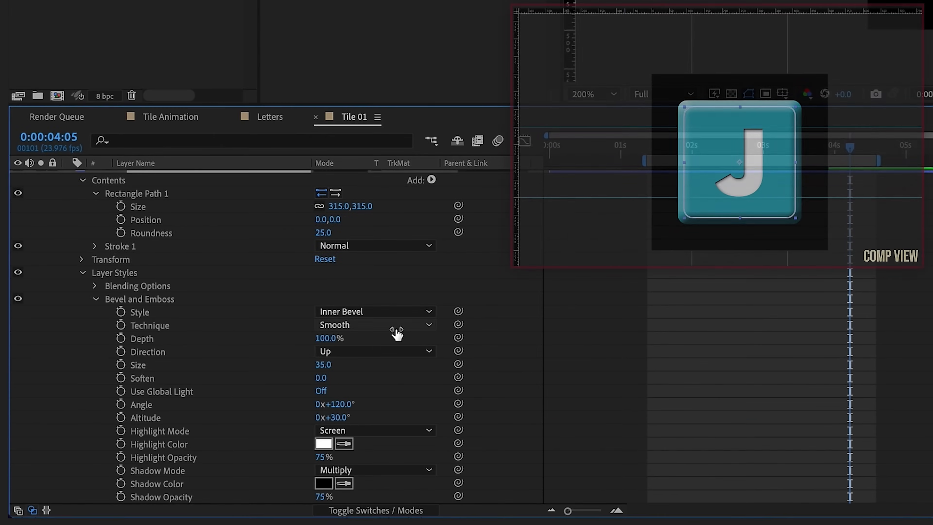
Set the border's Bevel and Emboss direction to Down and its size to 3
{"action": "left_click", "coordinate": [371, 351]}
{"action": "left_click", "coordinate": [348, 385]}
{"action": "left_click", "coordinate": [324, 364]}
{"action": "type", "text": "35"}
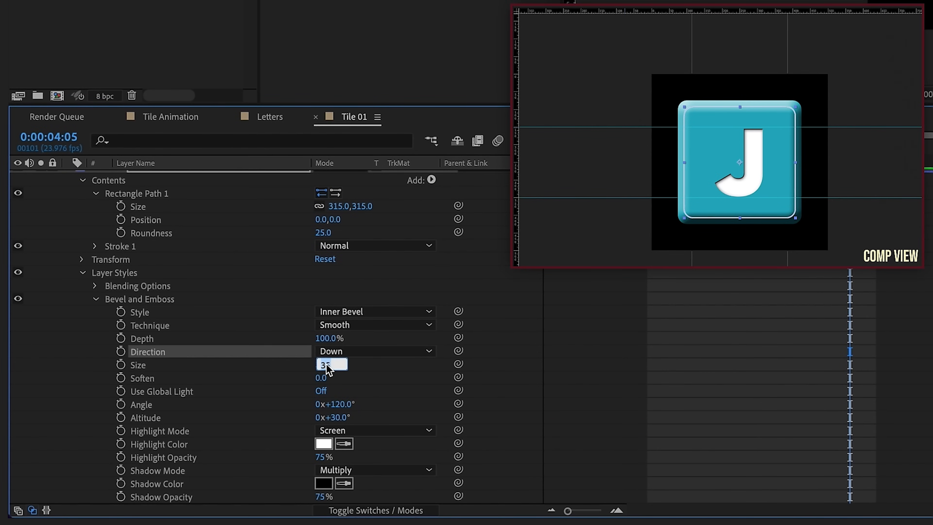
{"action": "key", "text": "Return"}
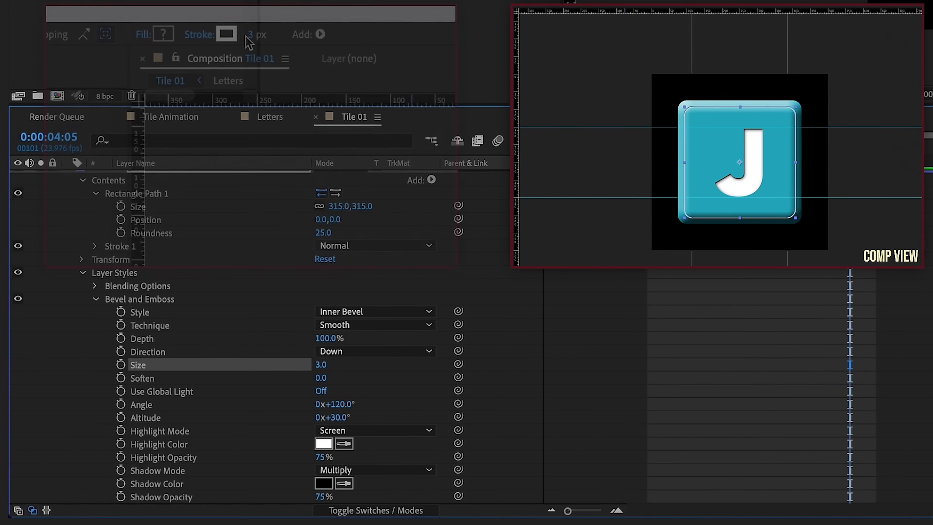
Set the border layer's stroke width to 5 px and deselect it to check the look
{"action": "type", "text": "5"}
{"action": "key", "text": "Return"}
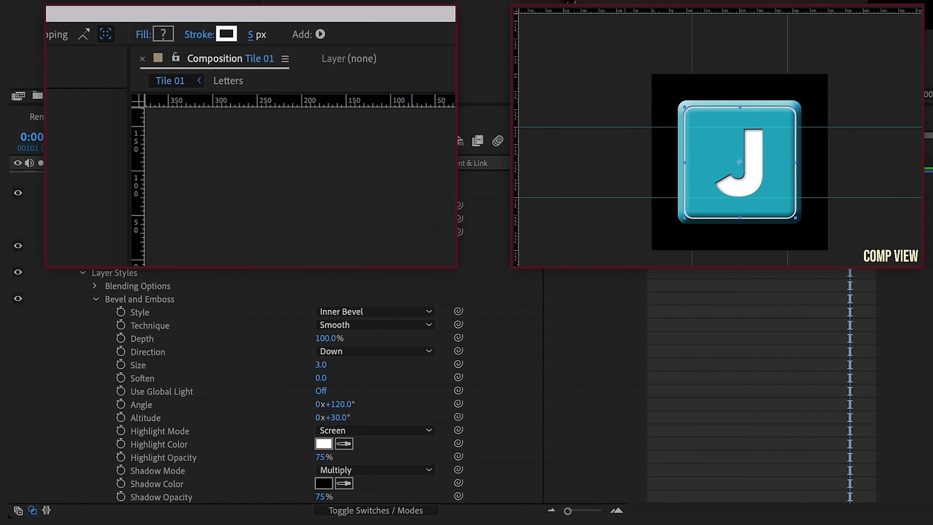
{"action": "left_click", "coordinate": [837, 173]}
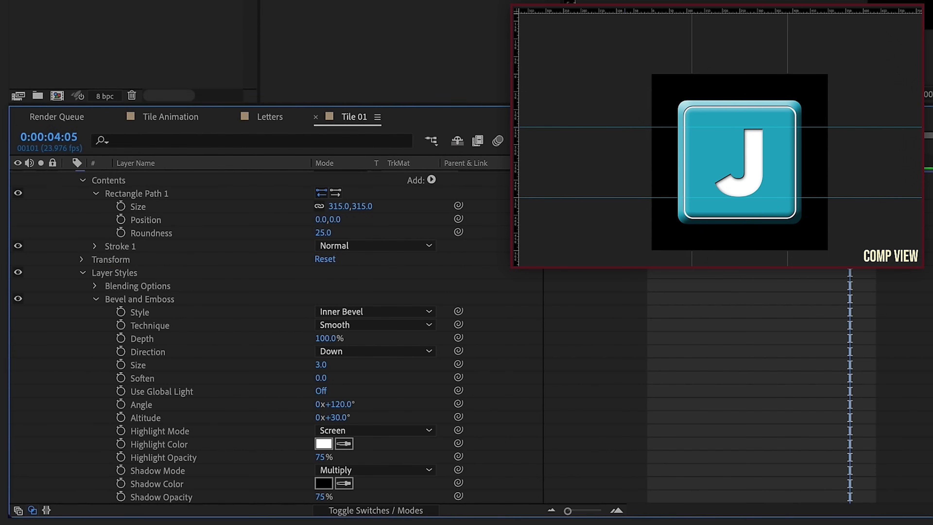
Add an Inner Shadow layer style to the border layer and collapse its Bevel and Emboss settings
{"action": "left_click", "coordinate": [290, 15]}
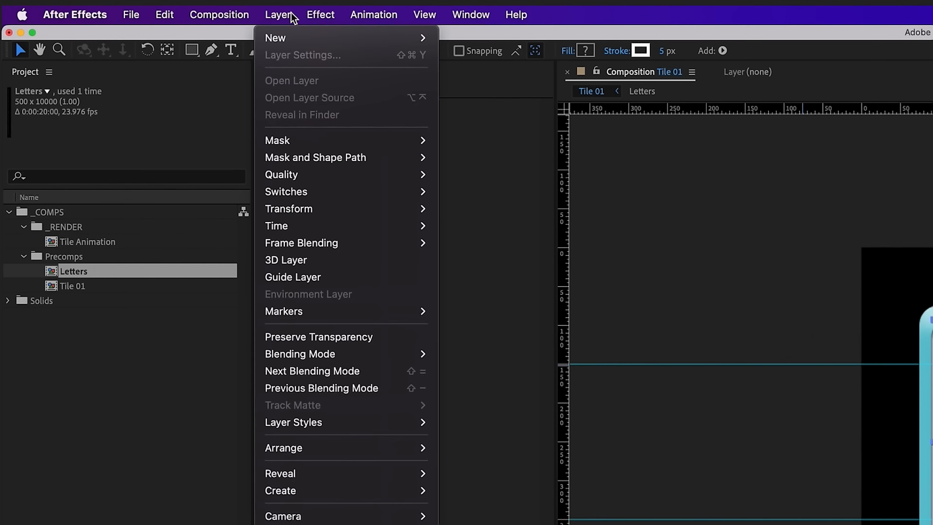
{"action": "mouse_move", "coordinate": [403, 422]}
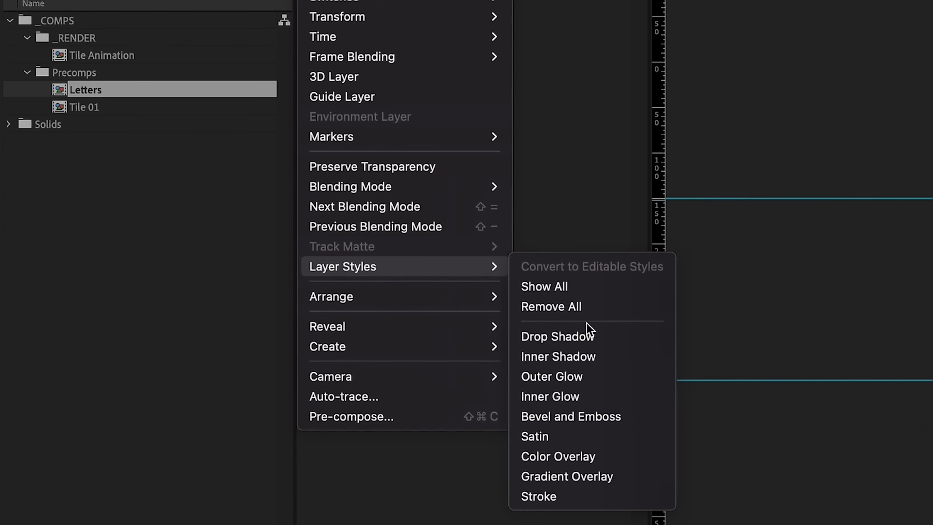
{"action": "left_click", "coordinate": [573, 359]}
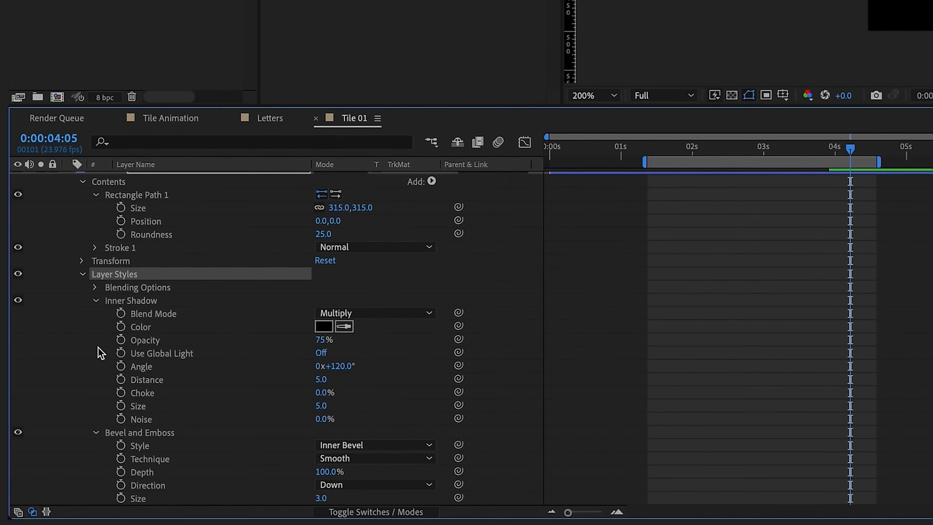
{"action": "left_click", "coordinate": [96, 431]}
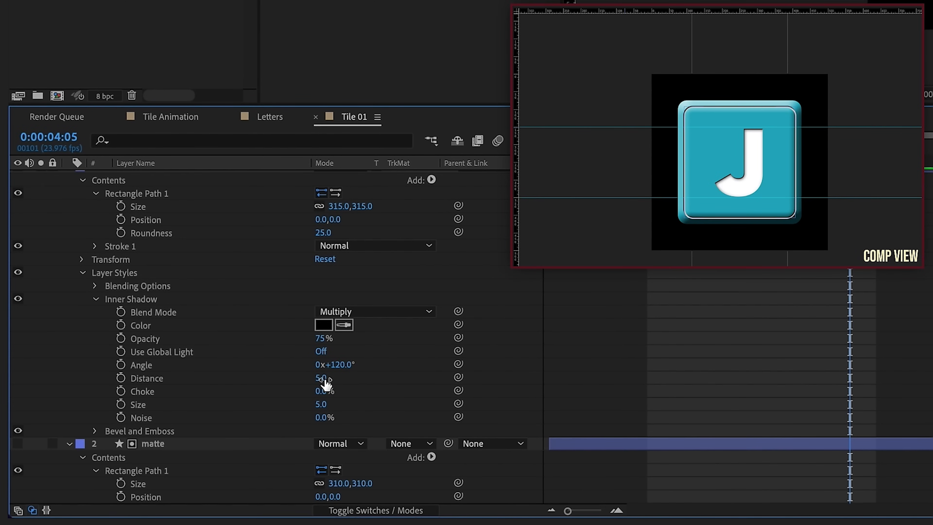
Set the border's Inner Shadow distance to 2 and its size to 3
{"action": "key", "text": "Return"}
{"action": "left_click", "coordinate": [320, 404]}
{"action": "type", "text": "8"}
{"action": "key", "text": "Return"}
{"action": "left_click", "coordinate": [320, 405]}
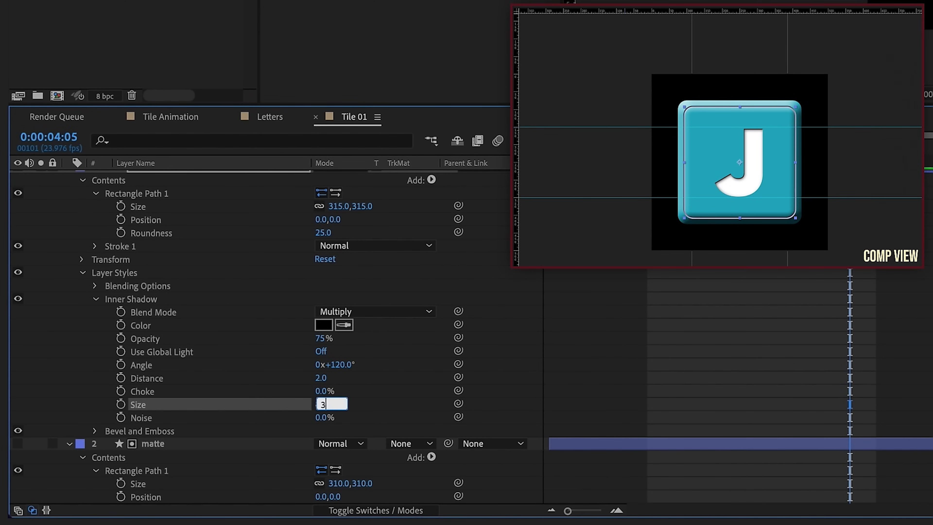
{"action": "type", "text": "3"}
{"action": "key", "text": "Return"}
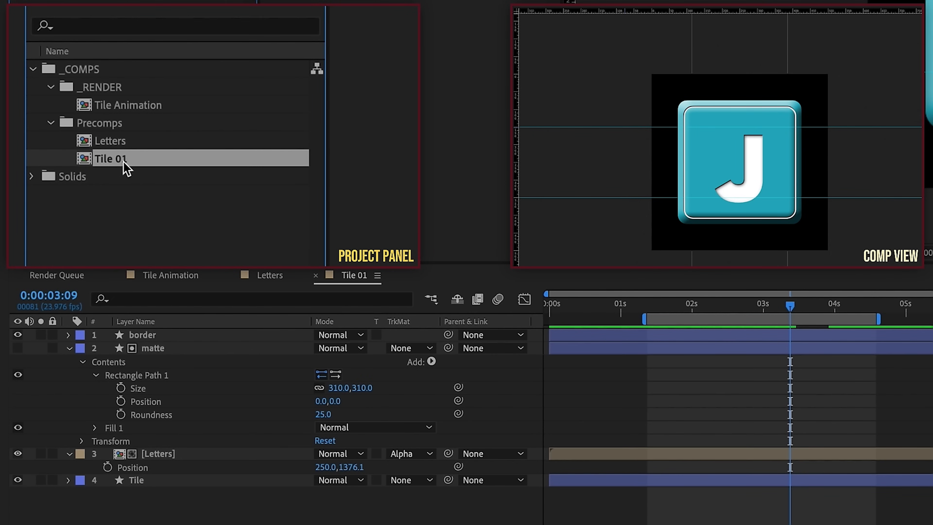
Duplicate the Tile 01 precomp, open the copy and reveal its keyframed properties
{"action": "key", "text": "ctrl+d"}
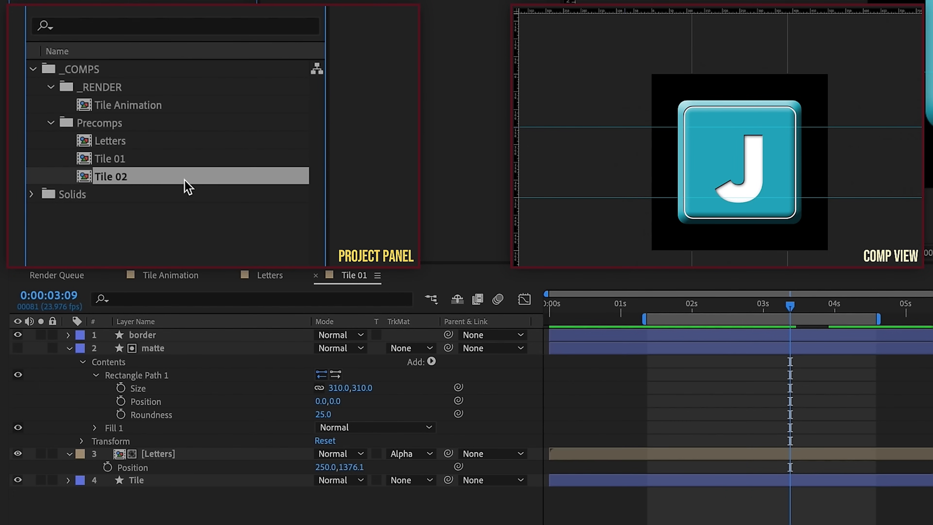
{"action": "double_click", "coordinate": [111, 177]}
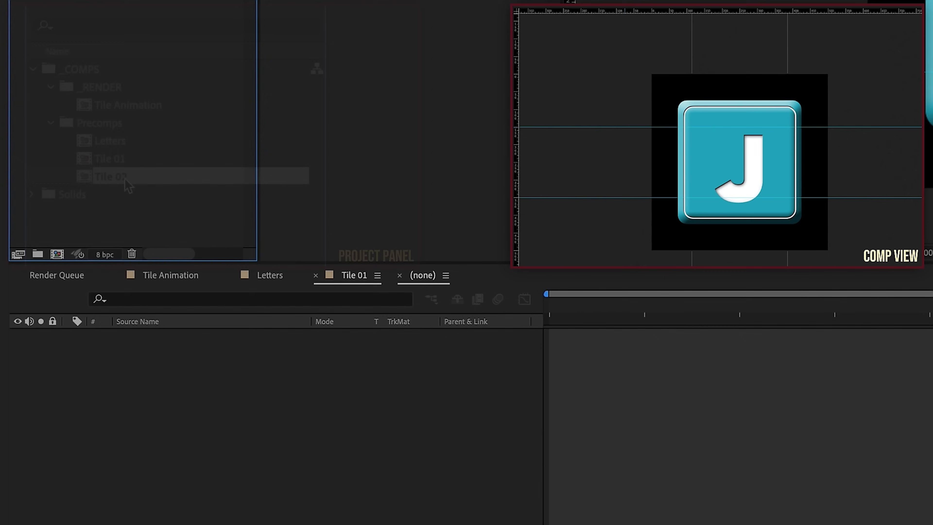
{"action": "key", "text": "u"}
In the duplicated tile comp, set the Letters Transform effect's Position Y to 235 at the 0:00:03:17 keyframe
{"action": "left_click", "coordinate": [829, 305]}
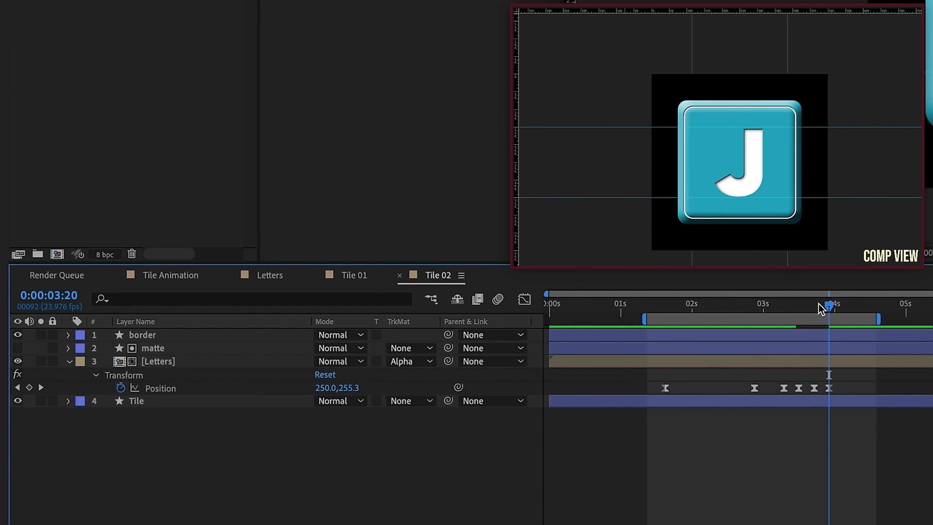
{"action": "left_click_drag", "start_coordinate": [818, 304], "coordinate": [814, 305]}
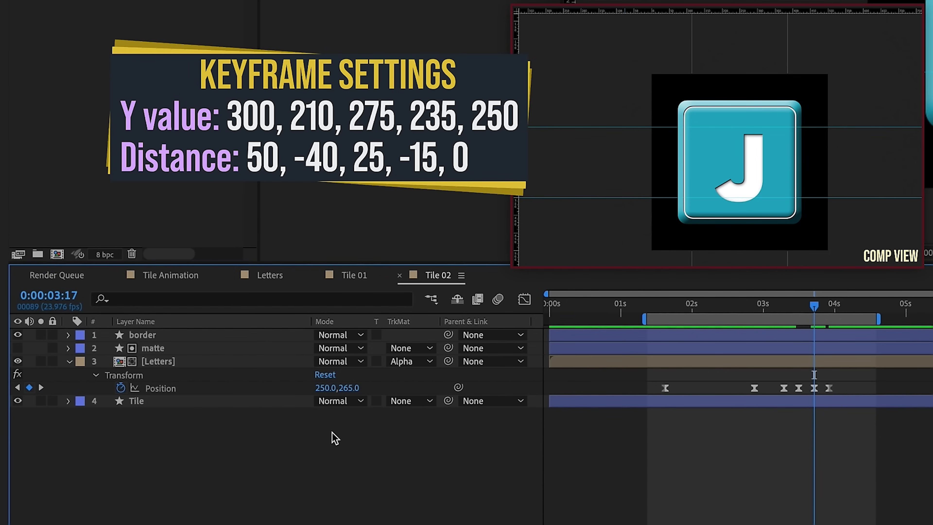
{"action": "left_click", "coordinate": [348, 389]}
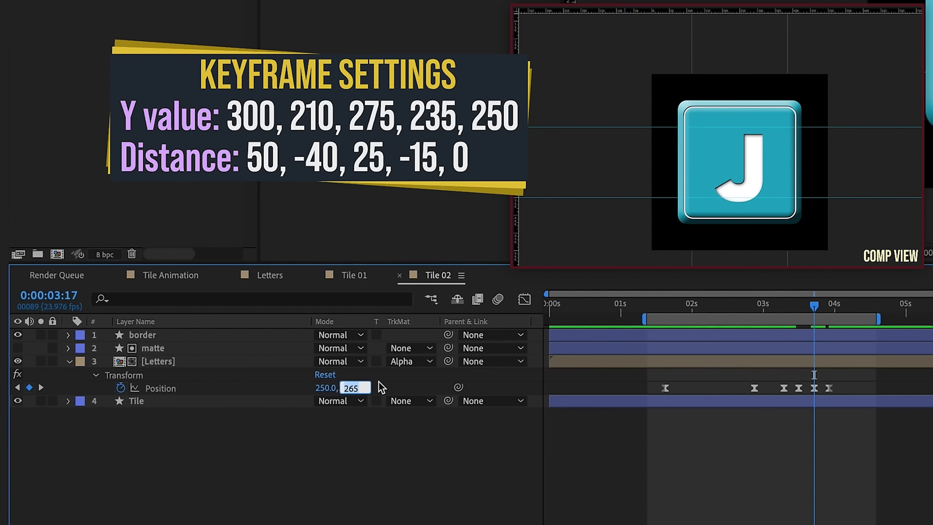
{"action": "type", "text": "235"}
{"action": "key", "text": "Return"}
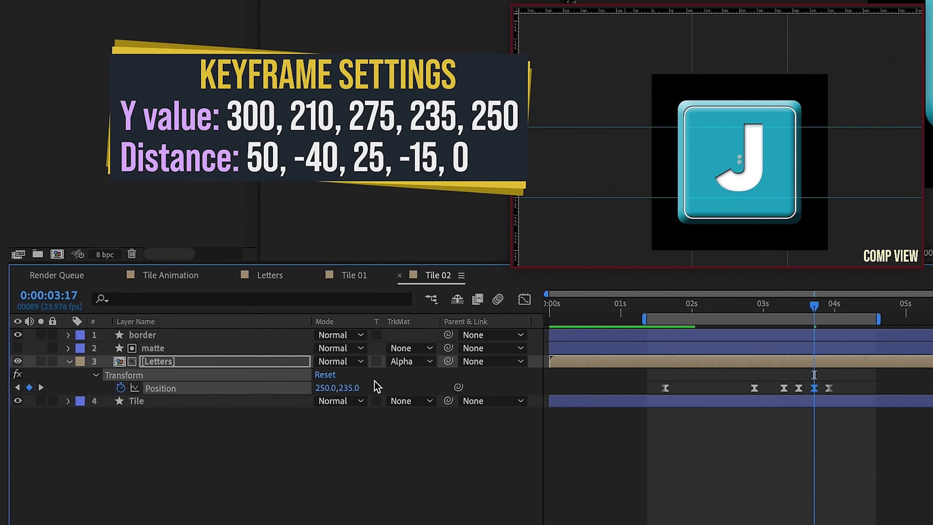
Set the effect's Position Y to 275 at the 0:00:03:12 keyframe and 210 at the 0:00:03:07 keyframe
{"action": "left_click", "coordinate": [17, 388]}
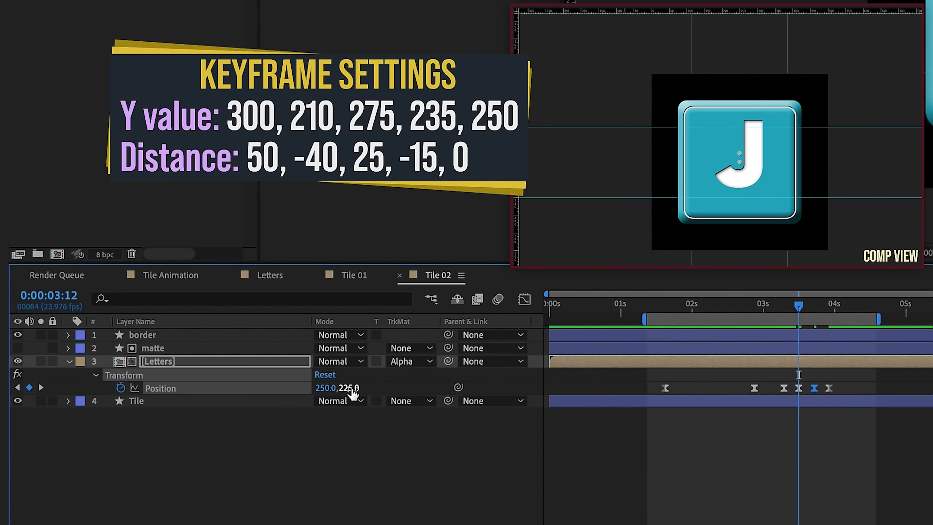
{"action": "type", "text": "275"}
{"action": "key", "text": "Return"}
{"action": "left_click", "coordinate": [17, 388]}
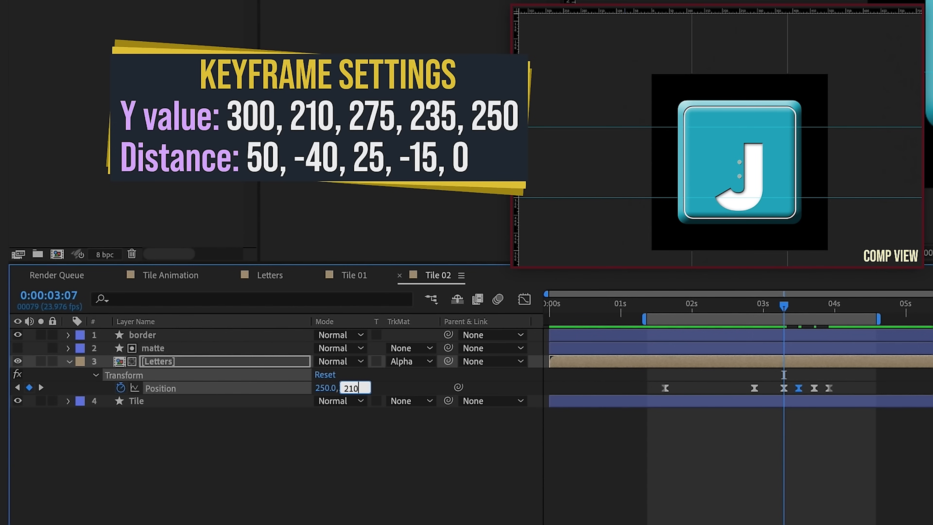
{"action": "key", "text": "Return"}
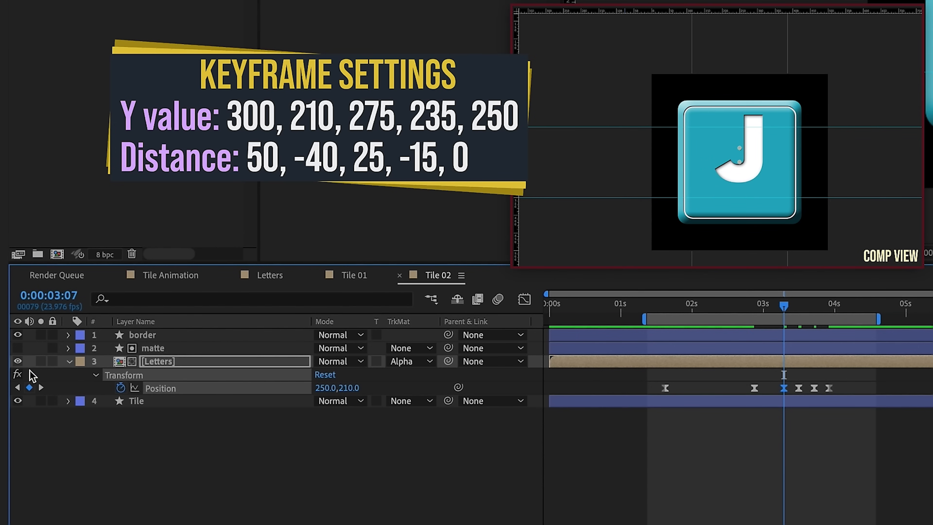
Set the effect's Position Y to 300 at 0:00:02:21 and -5085 at 0:00:01:15, and preview the reversed scroll
{"action": "left_click", "coordinate": [17, 387]}
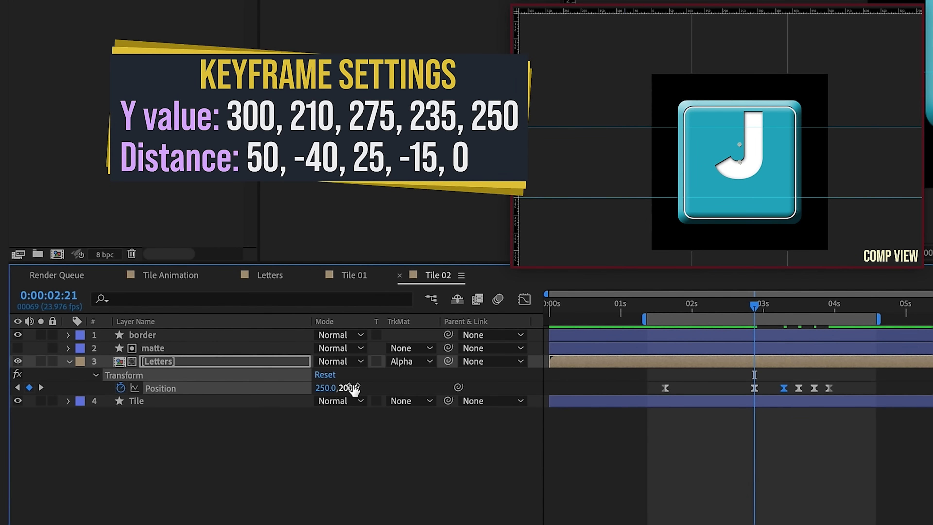
{"action": "key", "text": "Return"}
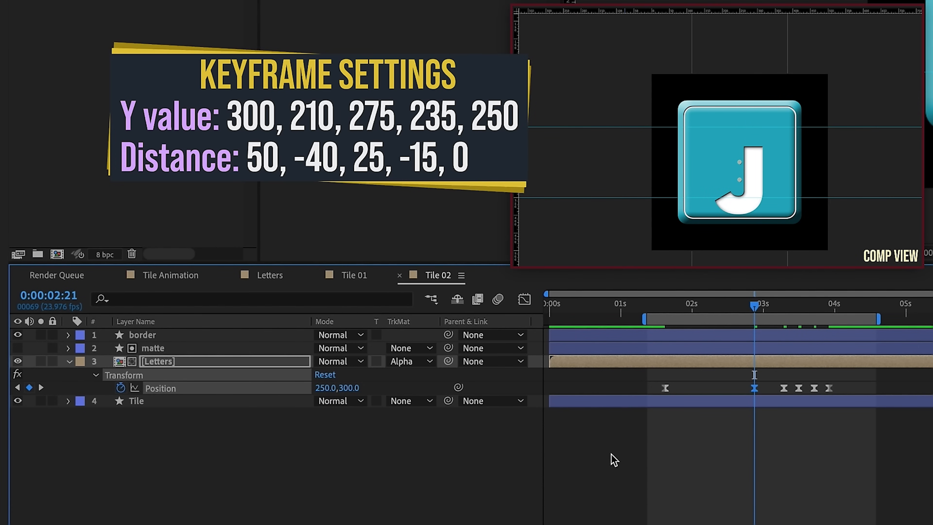
{"action": "key", "text": "j"}
{"action": "left_click", "coordinate": [358, 389]}
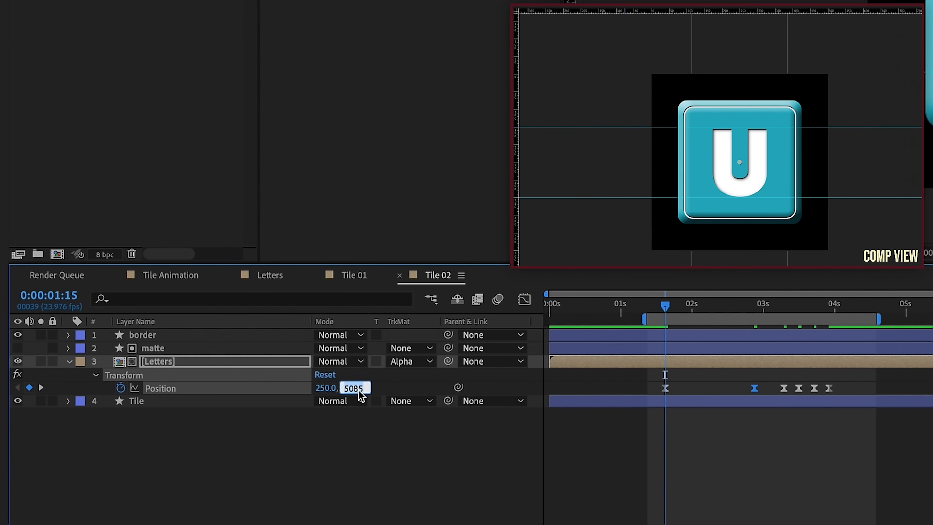
{"action": "type", "text": "-"}
{"action": "key", "text": "Return"}
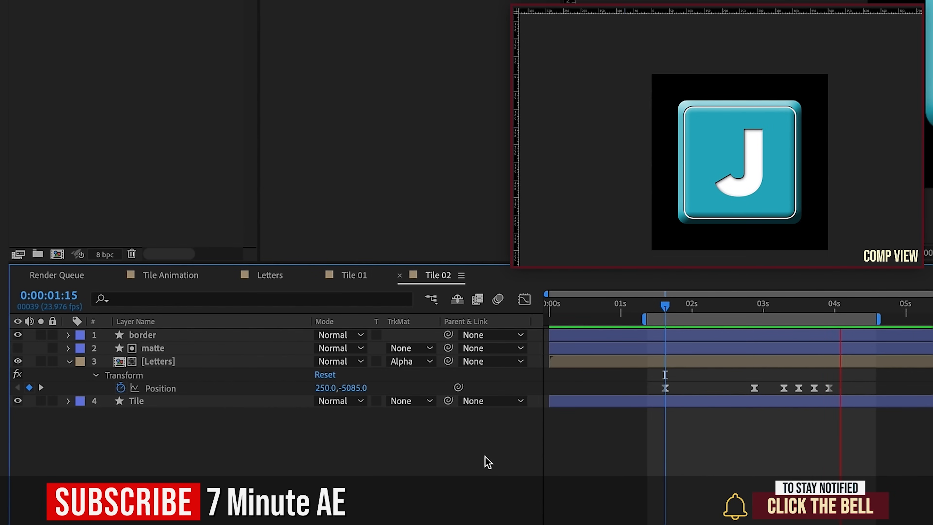
Preview the Tile 01 comp to compare its scroll direction with the duplicated tile
{"action": "left_click", "coordinate": [354, 275]}
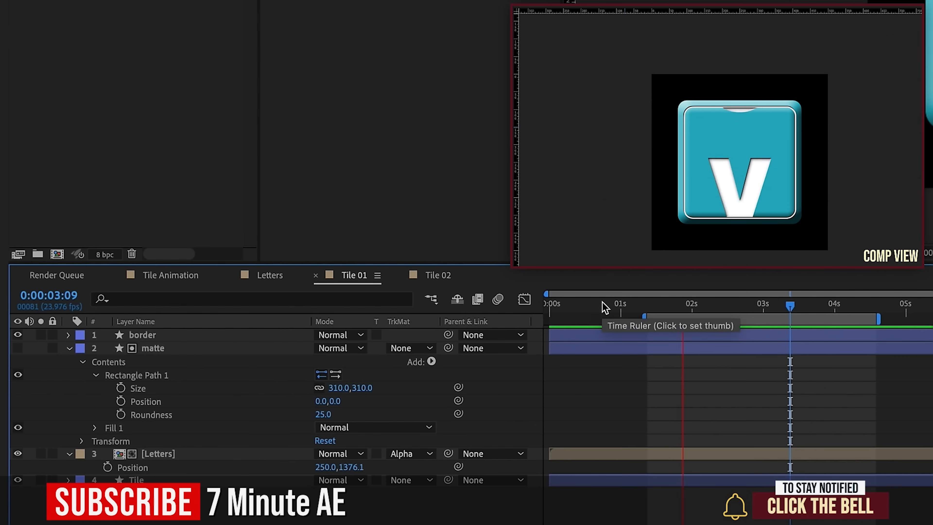
{"action": "key", "text": "space"}
Rename the two tile precomps as "Tile 01 up" and "Tile 02 down"
{"action": "left_click", "coordinate": [114, 158]}
{"action": "key", "text": "Return"}
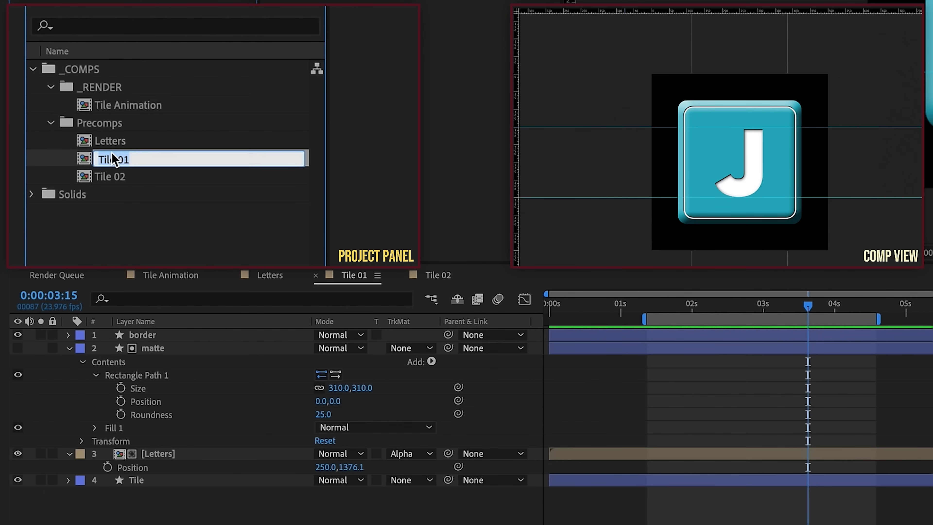
{"action": "left_click", "coordinate": [111, 177]}
{"action": "key", "text": "Return"}
{"action": "key", "text": "Right"}
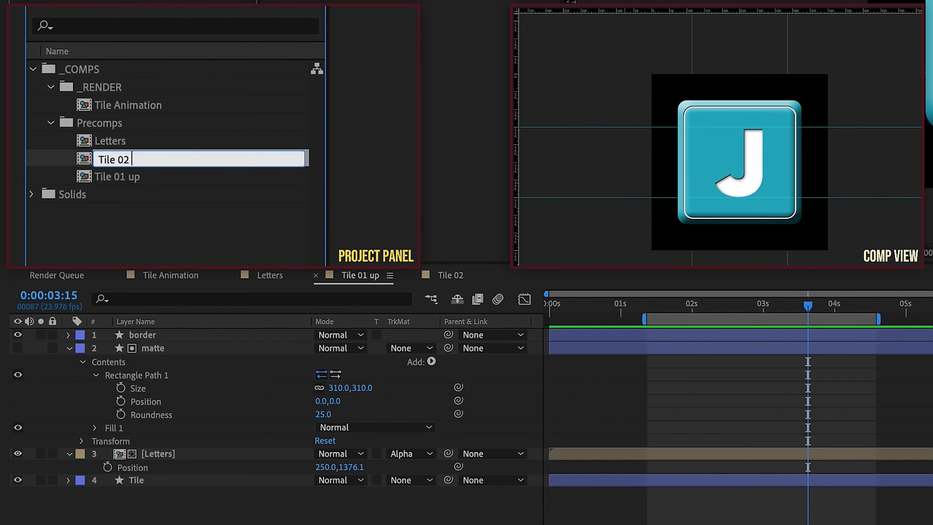
{"action": "key", "text": "Return"}
Add the Tile 01 up and Tile 02 down comps to Tile Animation beneath Color Control and show their Position properties
{"action": "double_click", "coordinate": [127, 106]}
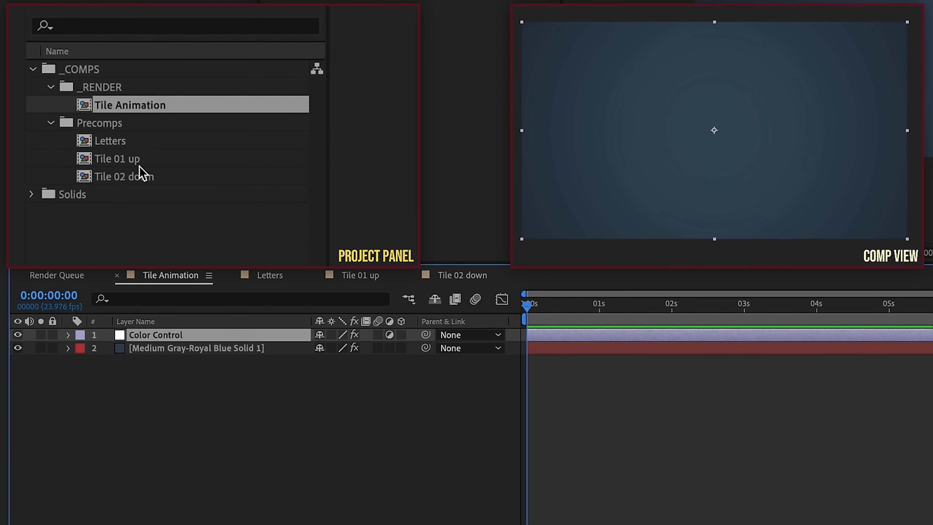
{"action": "left_click", "coordinate": [125, 159]}
{"action": "left_click", "coordinate": [138, 176], "text": "shift"}
{"action": "left_click_drag", "start_coordinate": [125, 176], "coordinate": [189, 345]}
{"action": "key", "text": "p"}
{"action": "key", "text": "F2"}
In Tile Animation, set the Position X of Tile 01 up to 462 and of Tile 02 down to 830
{"action": "left_click_drag", "start_coordinate": [325, 388], "coordinate": [461, 366]}
{"action": "left_click_drag", "start_coordinate": [283, 367], "coordinate": [168, 353]}
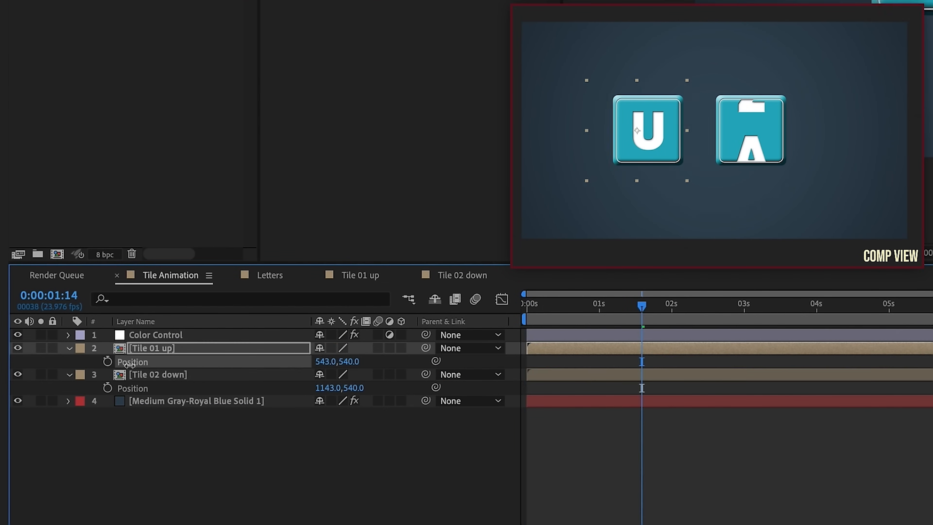
{"action": "left_click_drag", "start_coordinate": [129, 360], "coordinate": [84, 361]}
{"action": "left_click_drag", "start_coordinate": [352, 387], "coordinate": [411, 381]}
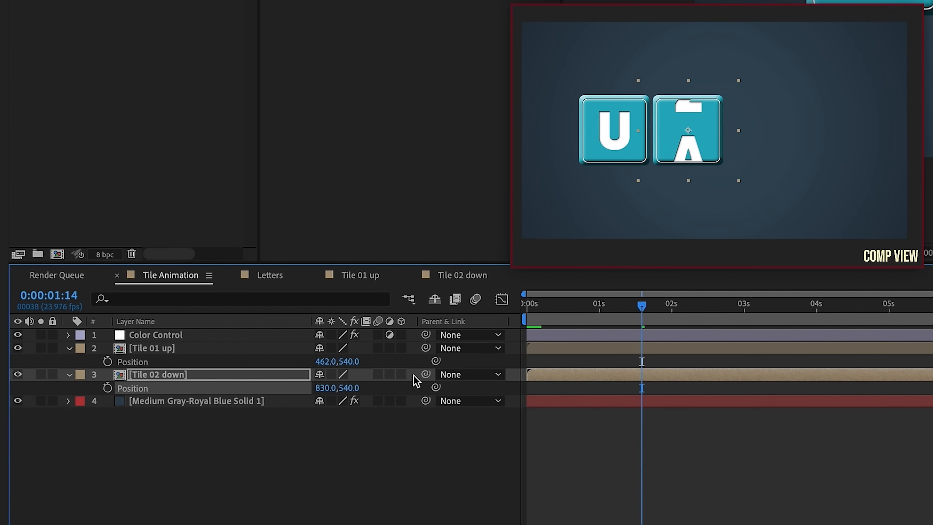
In Tile 02 down, set the Letters Transform effect's Position Y to -4901 at the 0:00:01:15 keyframe
{"action": "double_click", "coordinate": [167, 374]}
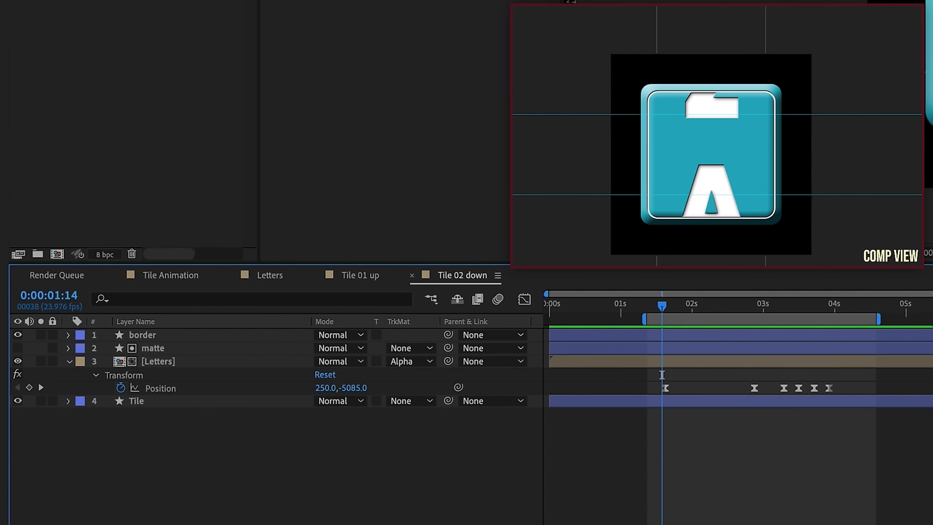
{"action": "left_click", "coordinate": [41, 388]}
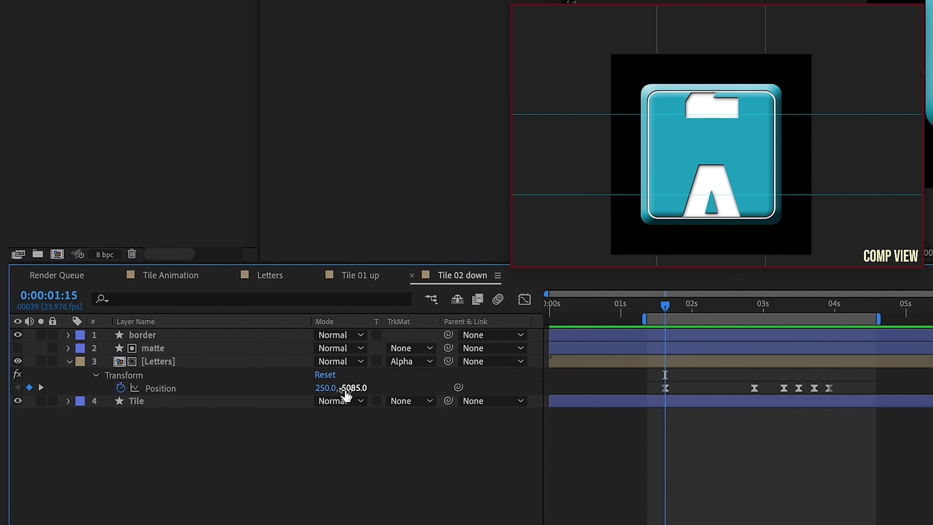
{"action": "left_click_drag", "start_coordinate": [347, 387], "coordinate": [524, 360]}
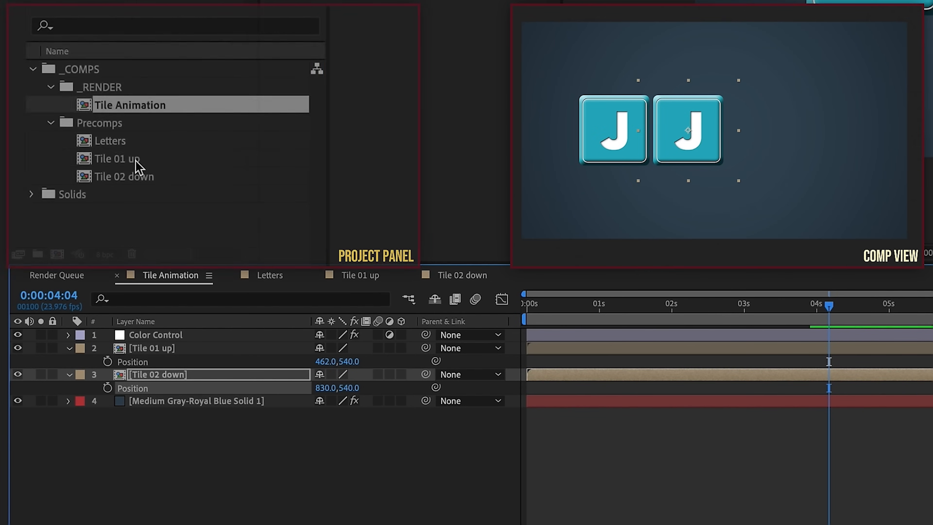
Duplicate the Tile 01 up comp and name the copy "Tile 03 up"
{"action": "left_click", "coordinate": [136, 160]}
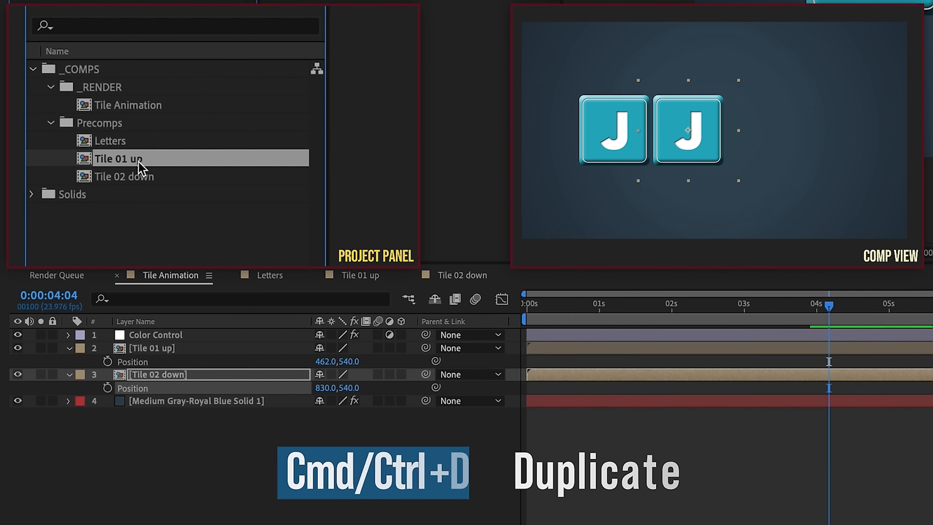
{"action": "key", "text": "ctrl+d"}
{"action": "key", "text": "Return"}
{"action": "type", "text": "Tile 01"}
{"action": "key", "text": "BackSpace"}
{"action": "key", "text": "BackSpace"}
{"action": "type", "text": "3 up"}
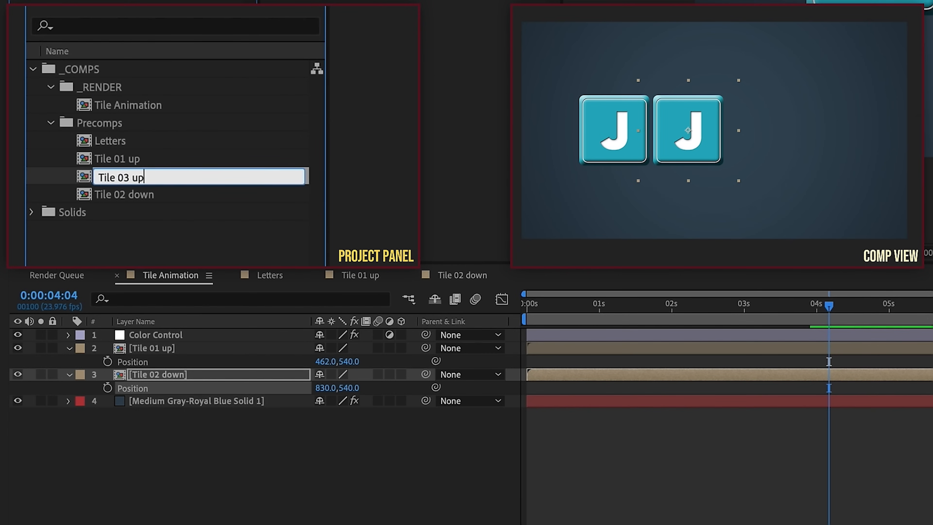
{"action": "key", "text": "Return"}
Add Tile 03 up to the Tile Animation comp above the background solid and adjust its horizontal position
{"action": "left_click_drag", "start_coordinate": [200, 287], "coordinate": [217, 394]}
{"action": "key", "text": "p"}
{"action": "left_click_drag", "start_coordinate": [323, 414], "coordinate": [477, 353]}
In Tile 01 up, set the Letters layer's own Position Y to -1841.9 so the tile lands on T
{"action": "double_click", "coordinate": [176, 348]}
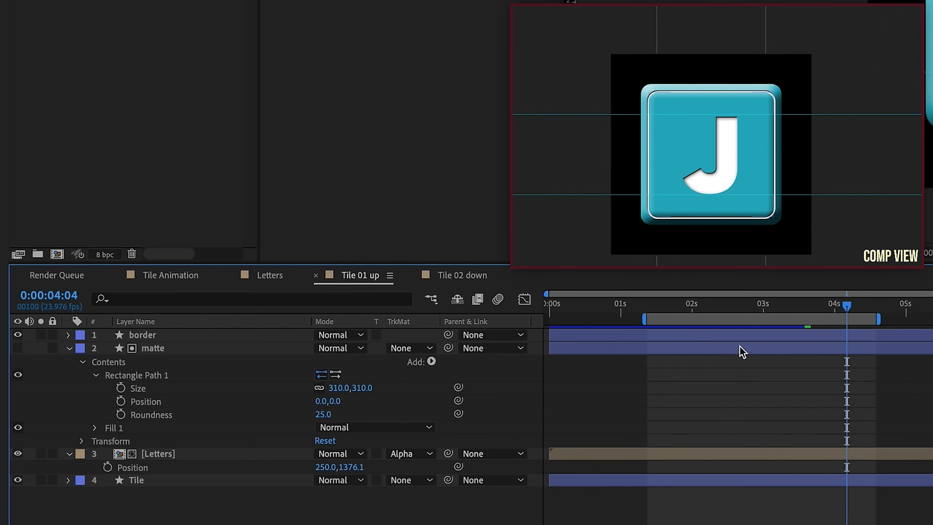
{"action": "left_click", "coordinate": [159, 454]}
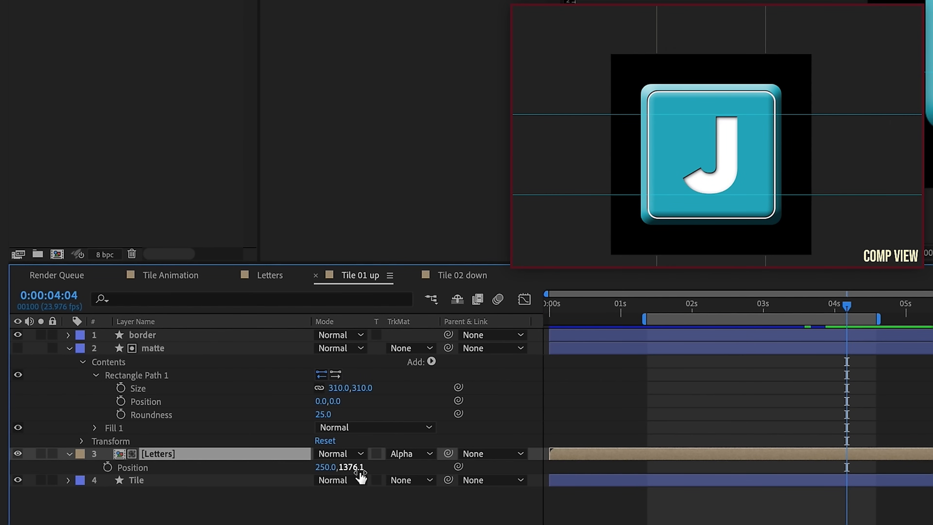
{"action": "key", "text": "u"}
{"action": "key", "text": "p"}
{"action": "left_click_drag", "start_coordinate": [354, 467], "coordinate": [4, 430]}
{"action": "left_click_drag", "start_coordinate": [14, 420], "coordinate": [0, 420]}
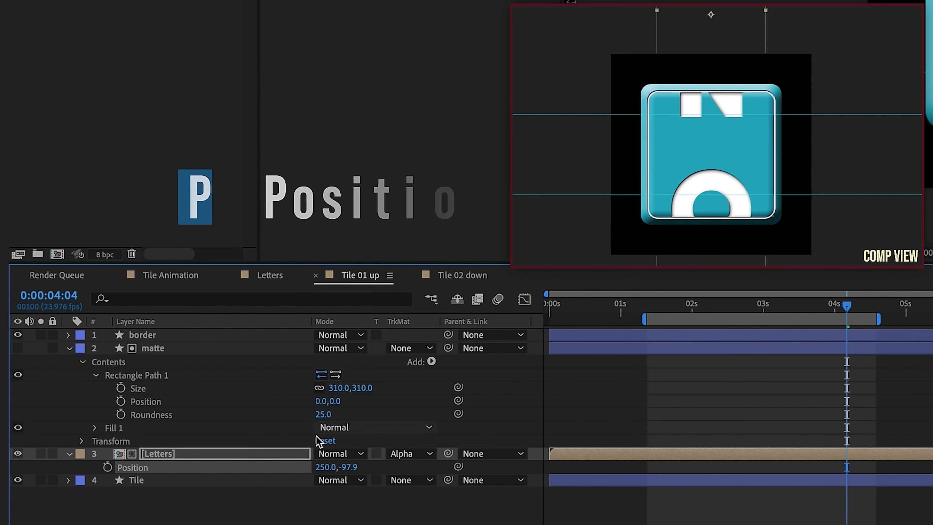
{"action": "left_click_drag", "start_coordinate": [344, 467], "coordinate": [53, 443]}
{"action": "left_click_drag", "start_coordinate": [337, 466], "coordinate": [84, 431]}
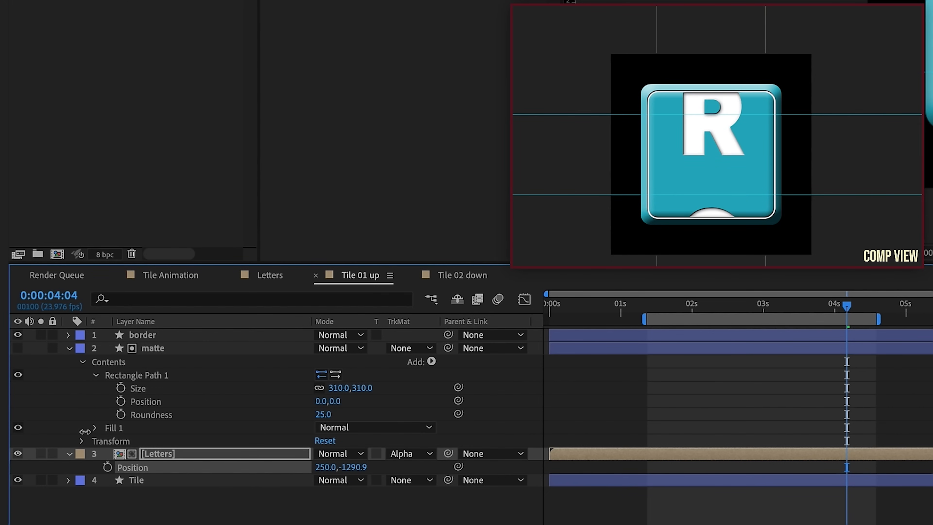
{"action": "left_click_drag", "start_coordinate": [363, 468], "coordinate": [144, 447]}
{"action": "left_click_drag", "start_coordinate": [352, 469], "coordinate": [169, 433]}
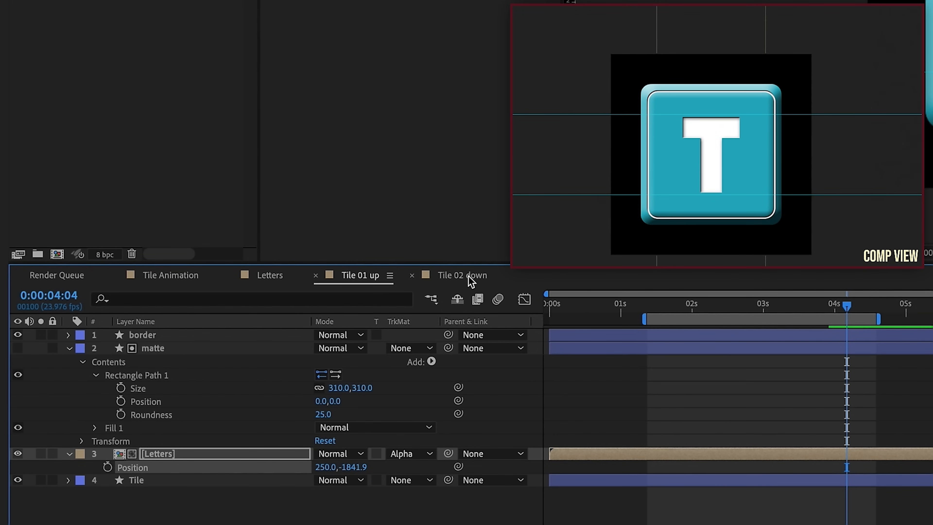
In Tile 02 down, set the Letters layer's own Position Y to 1699.1 so the tile lands on I
{"action": "left_click", "coordinate": [468, 276]}
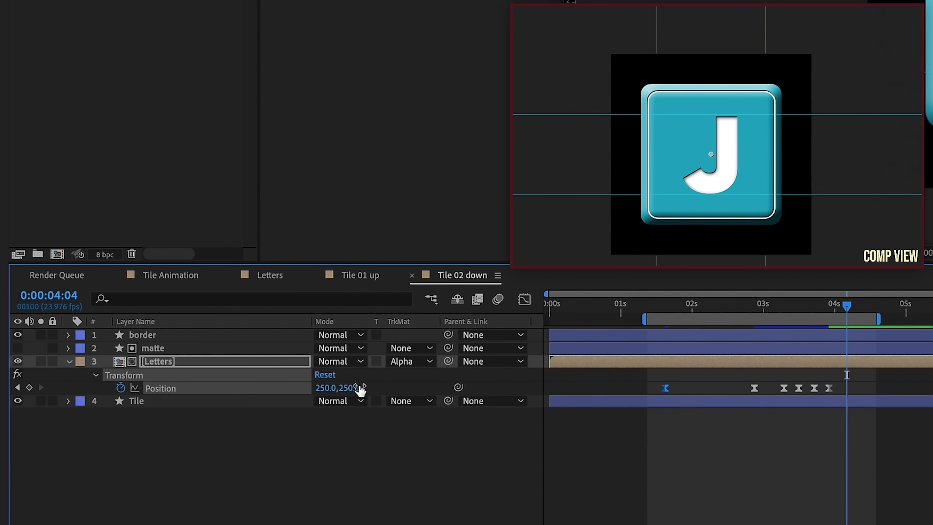
{"action": "left_click", "coordinate": [281, 365]}
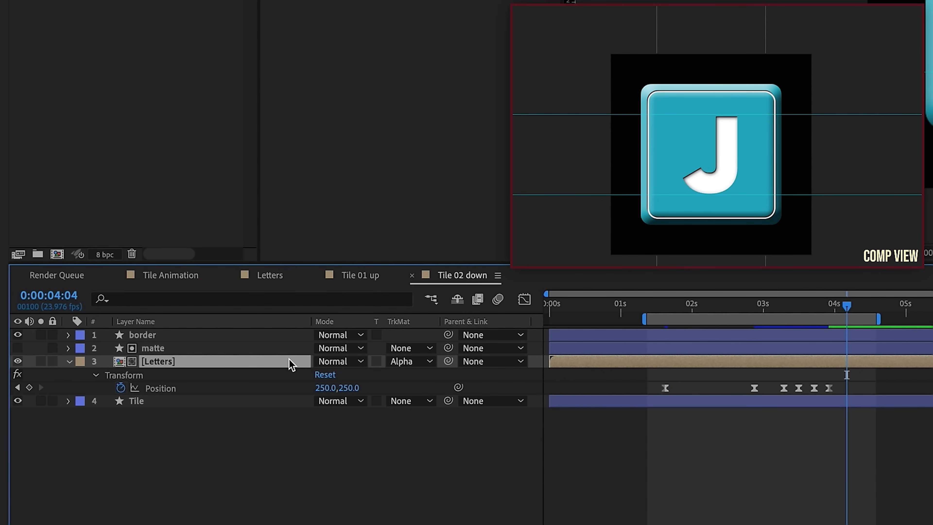
{"action": "key", "text": "p"}
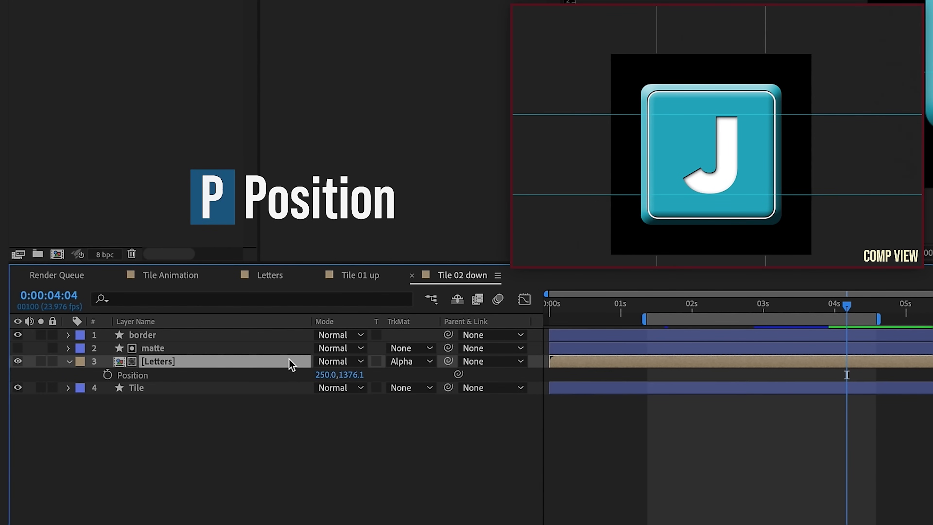
{"action": "left_click_drag", "start_coordinate": [345, 376], "coordinate": [600, 372]}
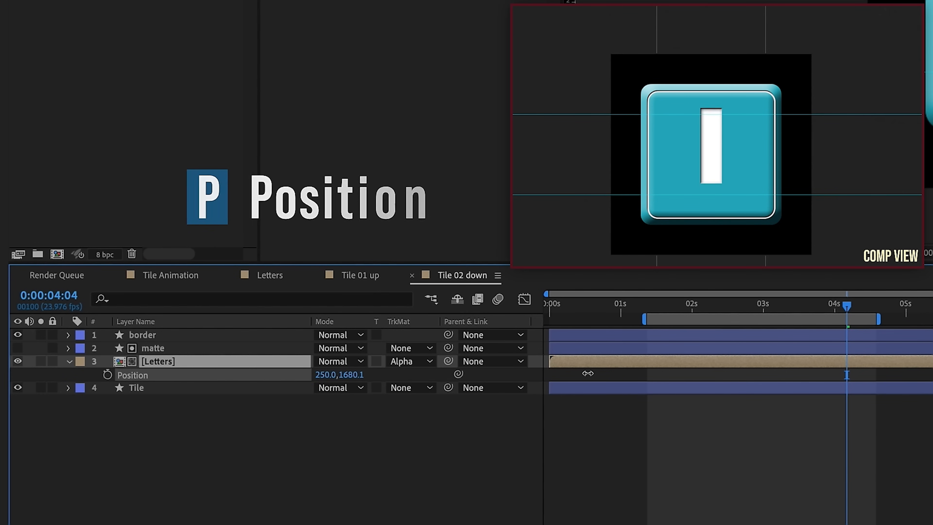
{"action": "mouse_move", "coordinate": [654, 308]}
{"action": "left_mouse_down"}
{"action": "mouse_move", "coordinate": [786, 317]}
{"action": "mouse_move", "coordinate": [649, 313]}
{"action": "left_mouse_up"}
{"action": "left_click", "coordinate": [850, 309]}
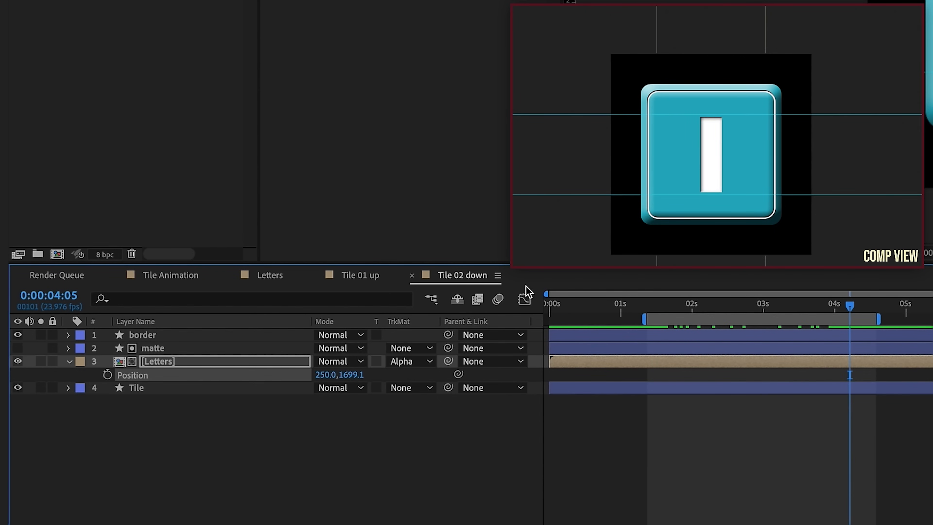
In Tile 03 up, set the Letters layer's own Position Y to 732.1 for the letter L, and check the frame at 0:00:01:15
{"action": "left_click", "coordinate": [349, 277]}
{"action": "left_click", "coordinate": [649, 308]}
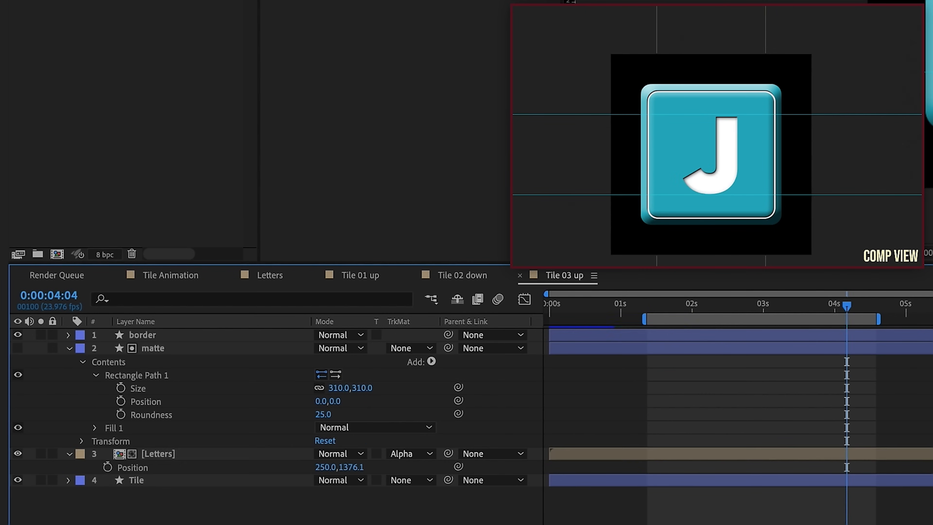
{"action": "left_click", "coordinate": [748, 452]}
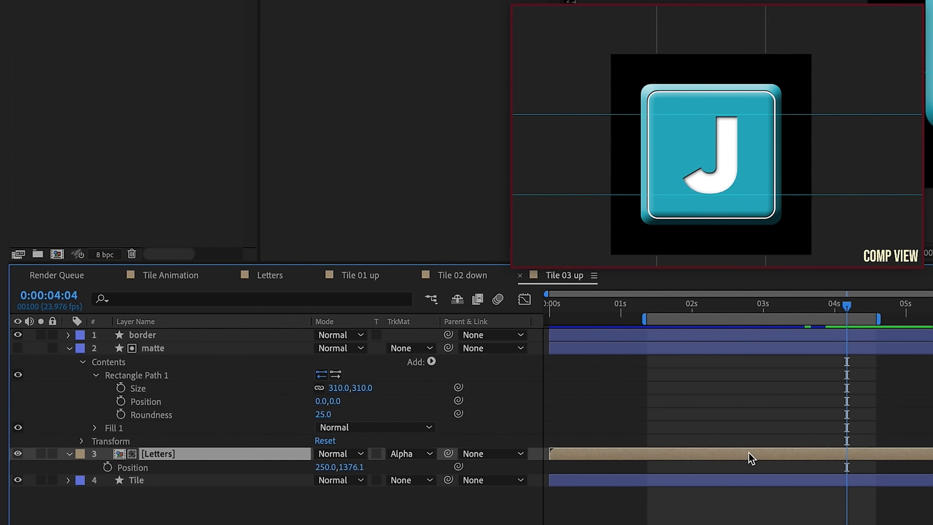
{"action": "key", "text": "u"}
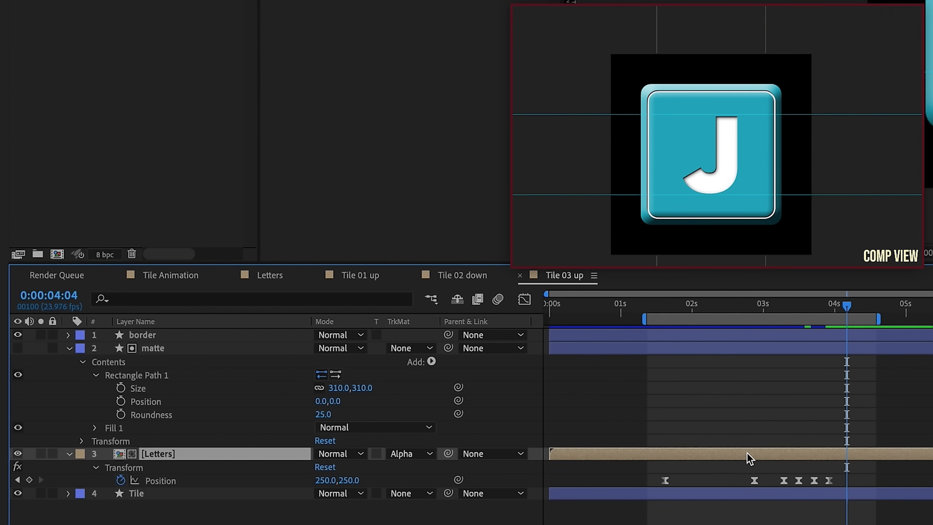
{"action": "key", "text": "shift+p"}
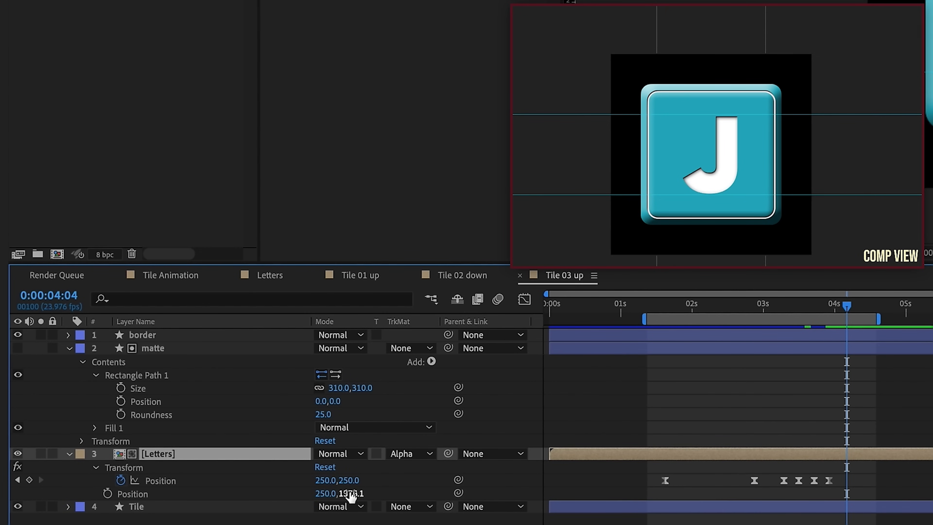
{"action": "left_click_drag", "start_coordinate": [347, 494], "coordinate": [481, 476]}
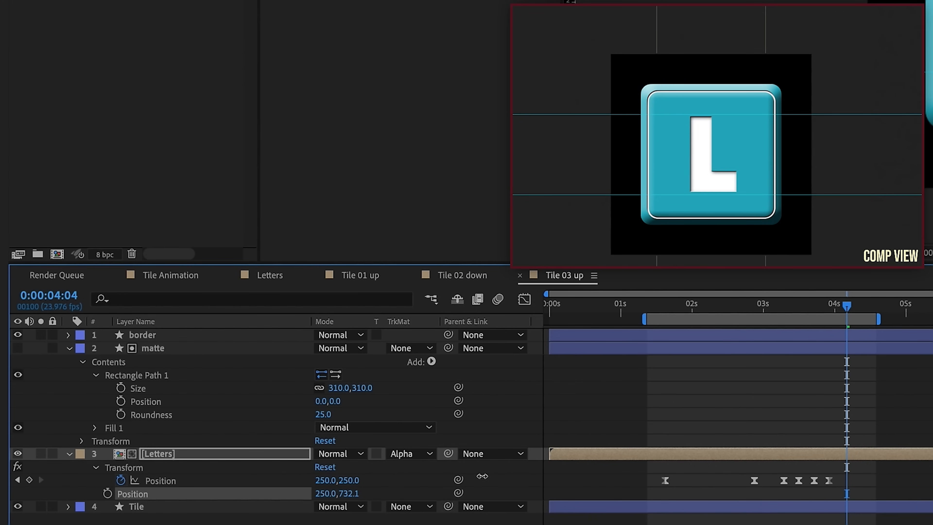
{"action": "left_click", "coordinate": [666, 304]}
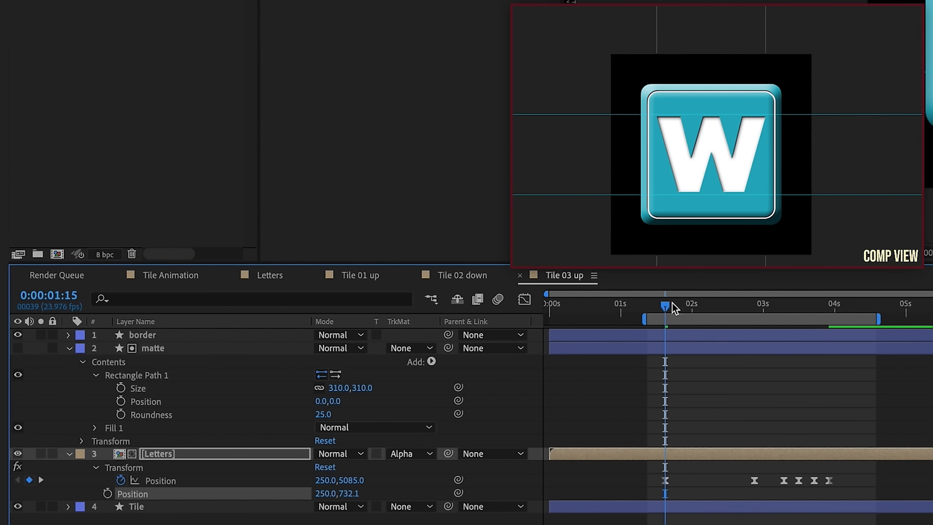
Duplicate the Tile 02 down comp and name the copy "Tile 04 down"
{"action": "left_click", "coordinate": [143, 180]}
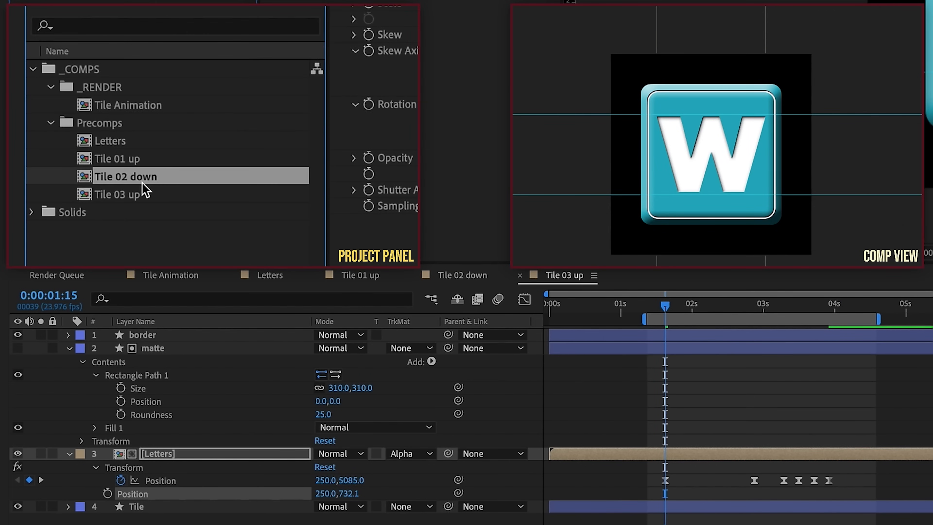
{"action": "key", "text": "ctrl+d"}
{"action": "key", "text": "Return"}
{"action": "type", "text": "Tile 04 down"}
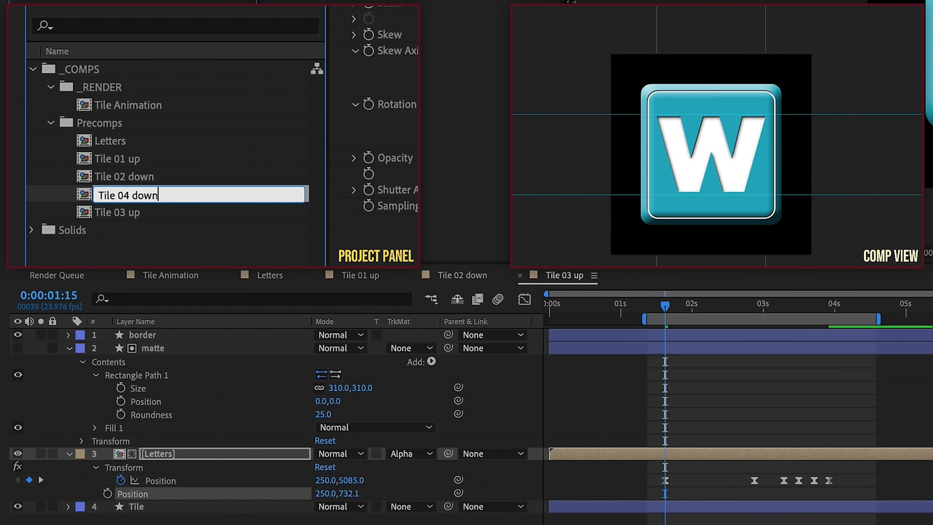
{"action": "key", "text": "Return"}
In Tile 04 down, set the Letters layer's own Position Y to 2986.1 and check the frame at 0:00:01:14
{"action": "double_click", "coordinate": [125, 212]}
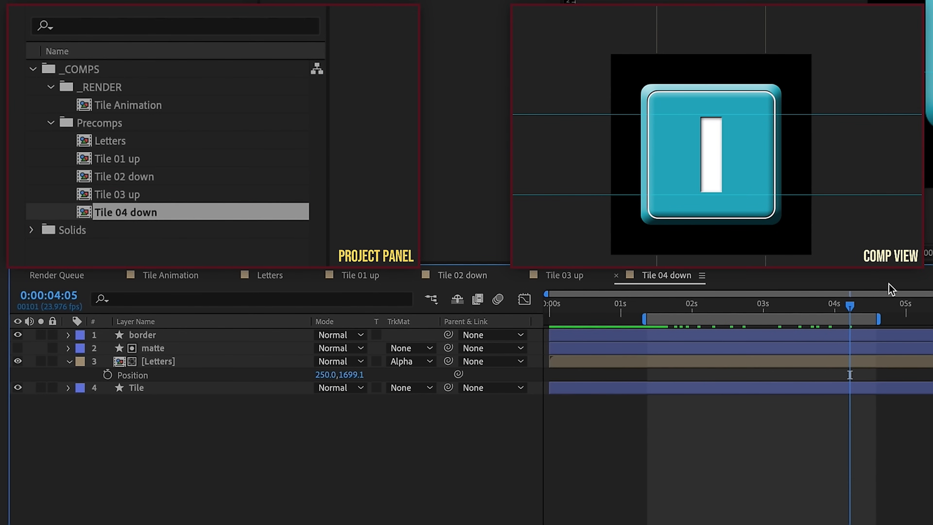
{"action": "left_click", "coordinate": [843, 361]}
{"action": "key", "text": "p"}
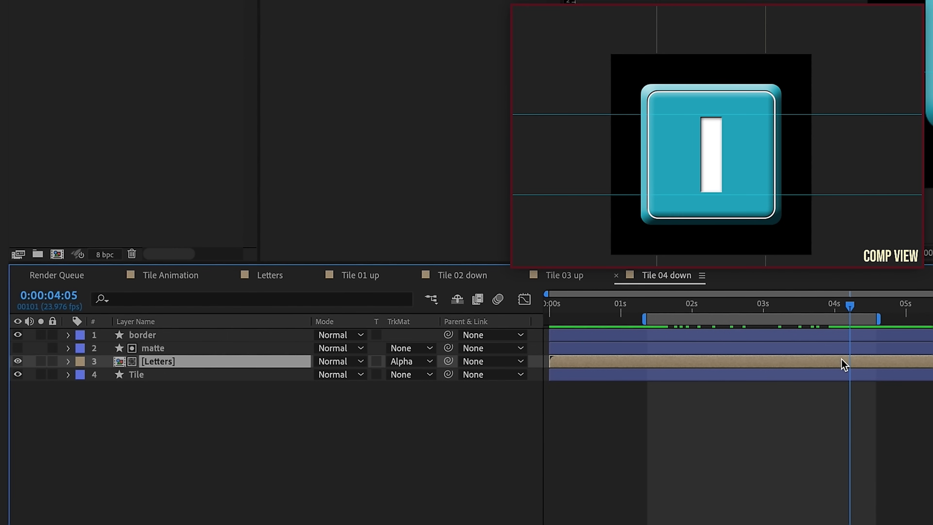
{"action": "key", "text": "p"}
{"action": "key", "text": "shift+p"}
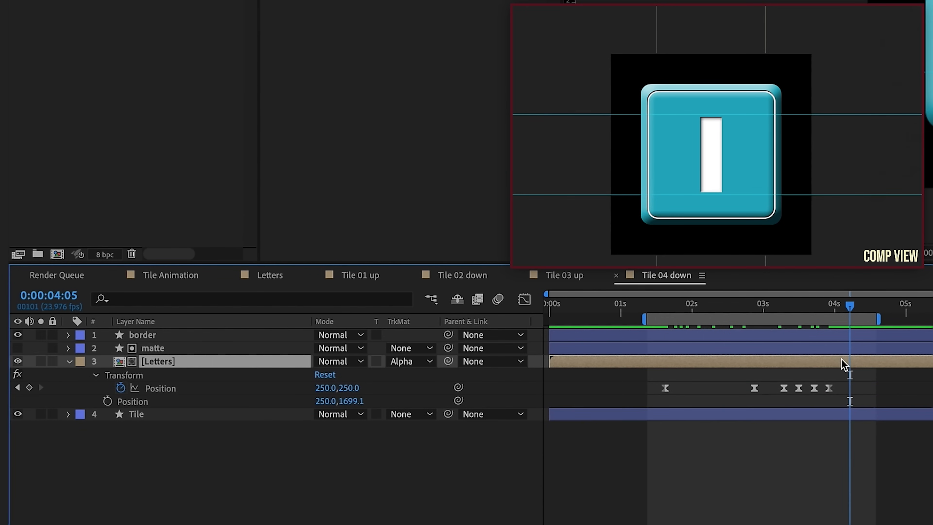
{"action": "left_click_drag", "start_coordinate": [350, 400], "coordinate": [932, 376]}
{"action": "left_click", "coordinate": [662, 304]}
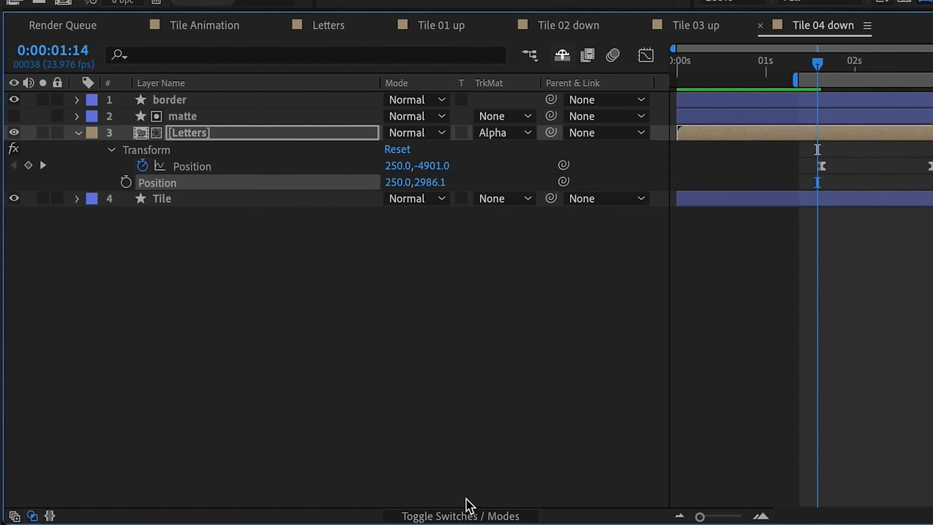
Turn on motion blur for all layers in the Tile 04 down comp
{"action": "left_click", "coordinate": [450, 516]}
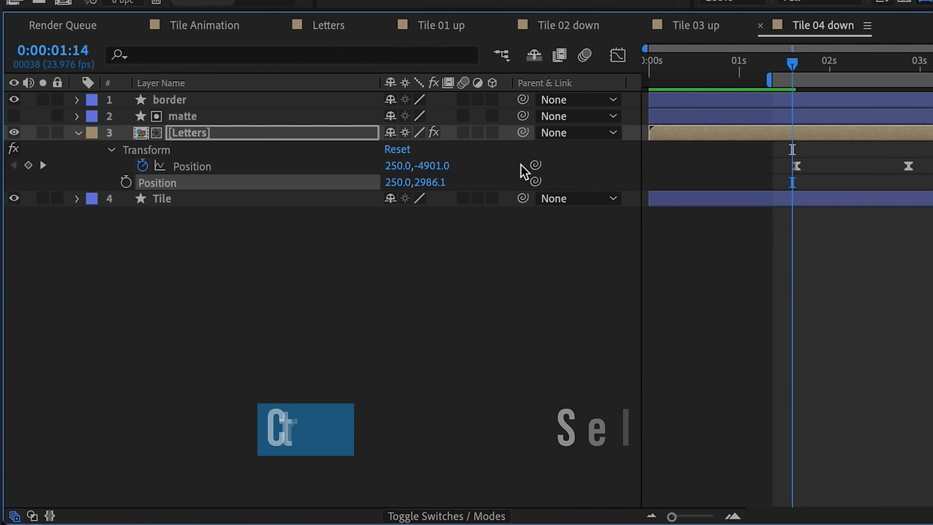
{"action": "key", "text": "ctrl+a"}
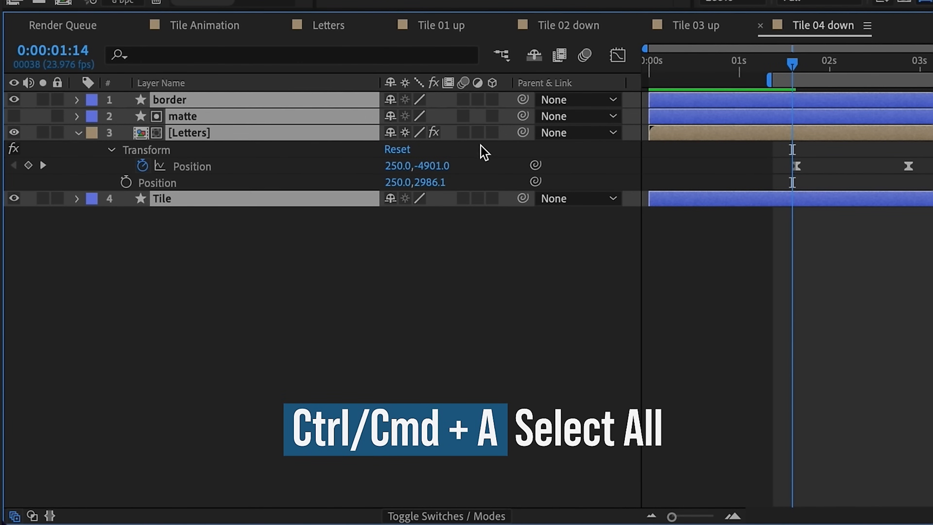
{"action": "left_click", "coordinate": [462, 98]}
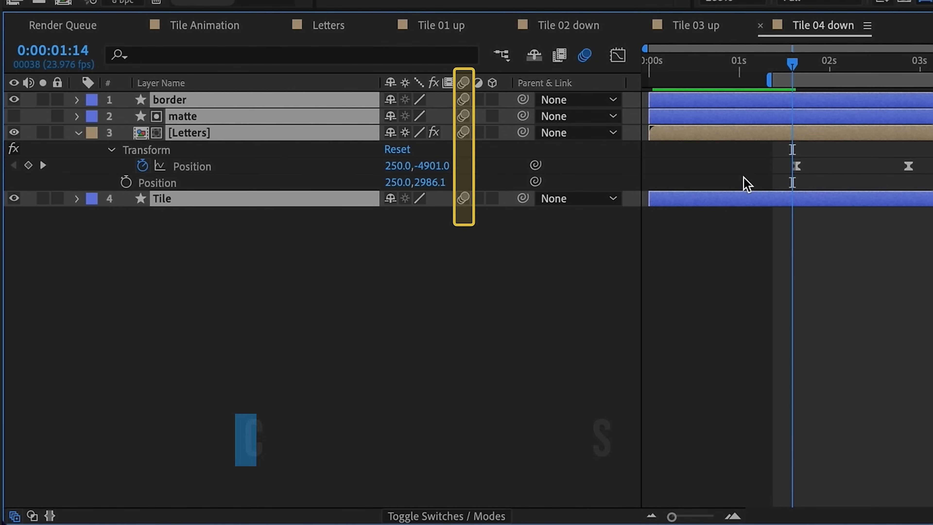
Check the blur in Tile 04 down at 0:00:02:04 and turn on motion blur for all layers in Tile 03 up
{"action": "left_click", "coordinate": [799, 63]}
{"action": "left_click_drag", "start_coordinate": [799, 62], "coordinate": [845, 62]}
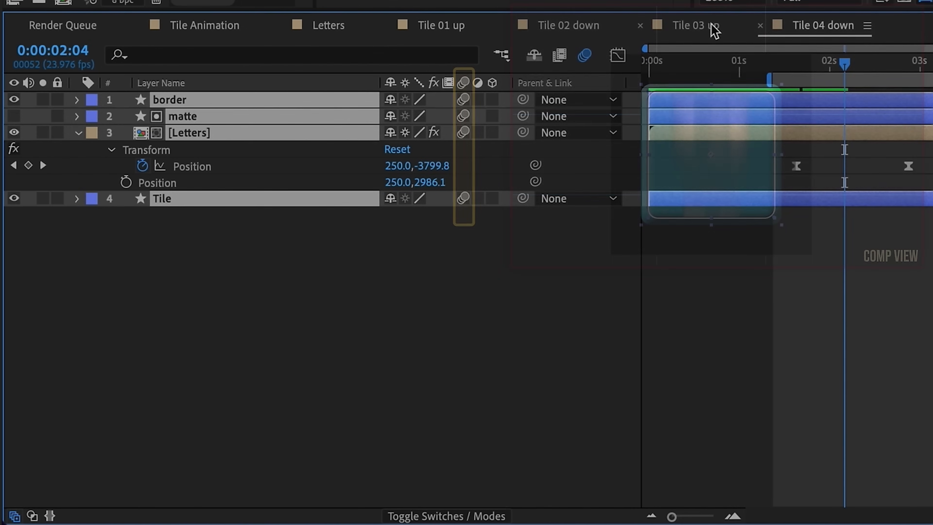
{"action": "left_click", "coordinate": [706, 26]}
{"action": "key", "text": "ctrl+a"}
{"action": "left_click", "coordinate": [429, 516]}
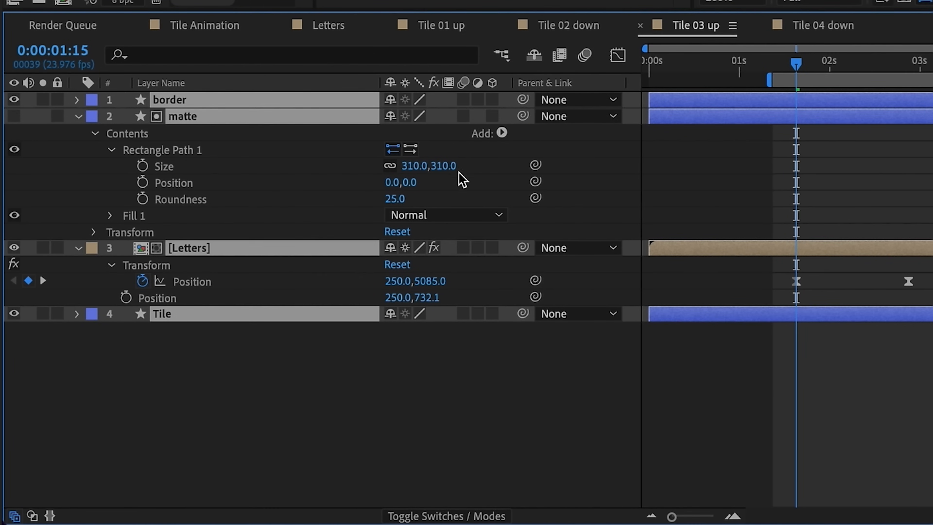
Turn on motion blur for all layers in the Tile 02 down comp
{"action": "left_click", "coordinate": [580, 29]}
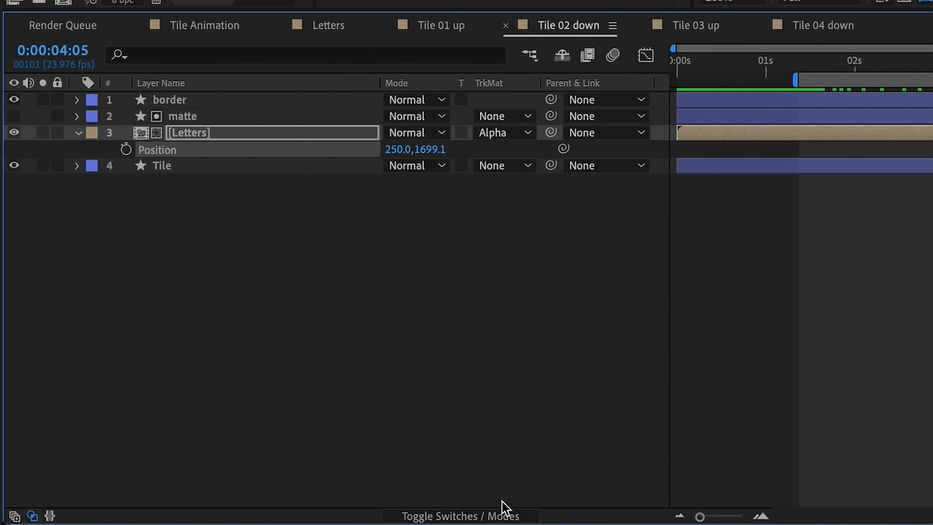
{"action": "left_click", "coordinate": [494, 515]}
{"action": "key", "text": "ctrl+a"}
Turn on motion blur for all layers in the Tile 01 up comp, then collapse and deselect its layers
{"action": "left_click", "coordinate": [441, 25]}
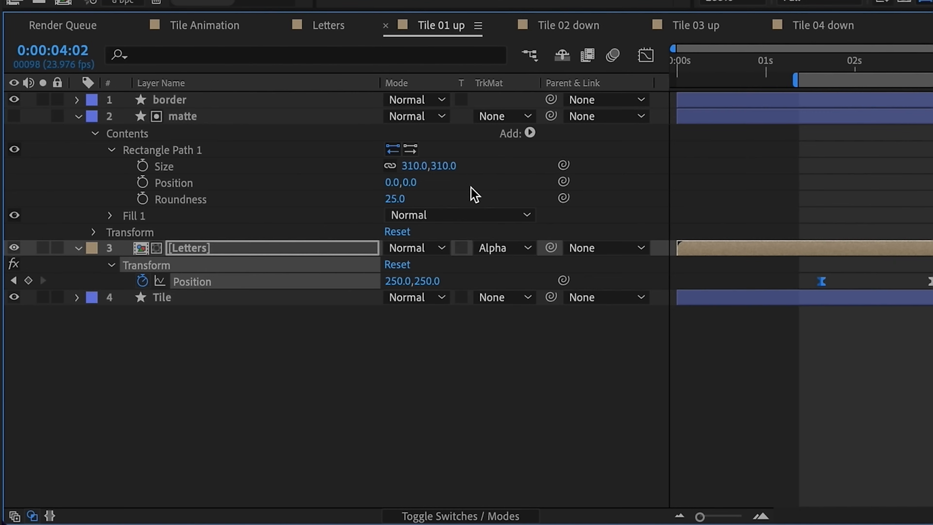
{"action": "left_click", "coordinate": [493, 516]}
{"action": "key", "text": "ctrl+a"}
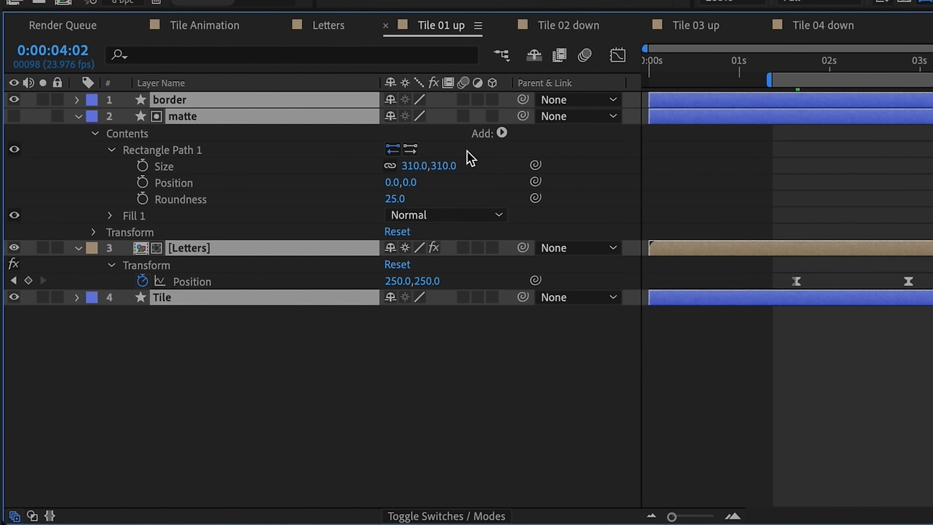
{"action": "left_click", "coordinate": [463, 99]}
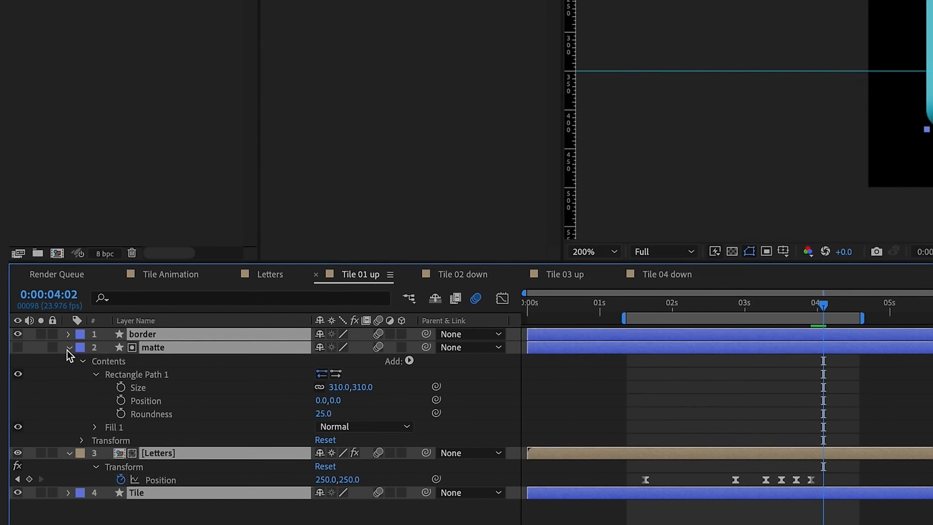
{"action": "key", "text": "u"}
{"action": "key", "text": "ctrl+shift+a"}
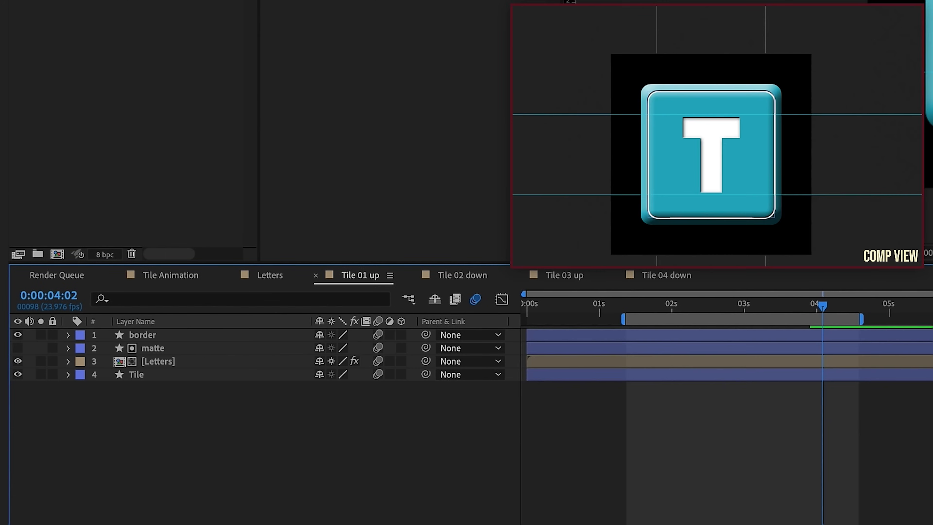
Duplicate the Tile 03 up comp and name the copy "Tile 05 up"
{"action": "left_click", "coordinate": [130, 189]}
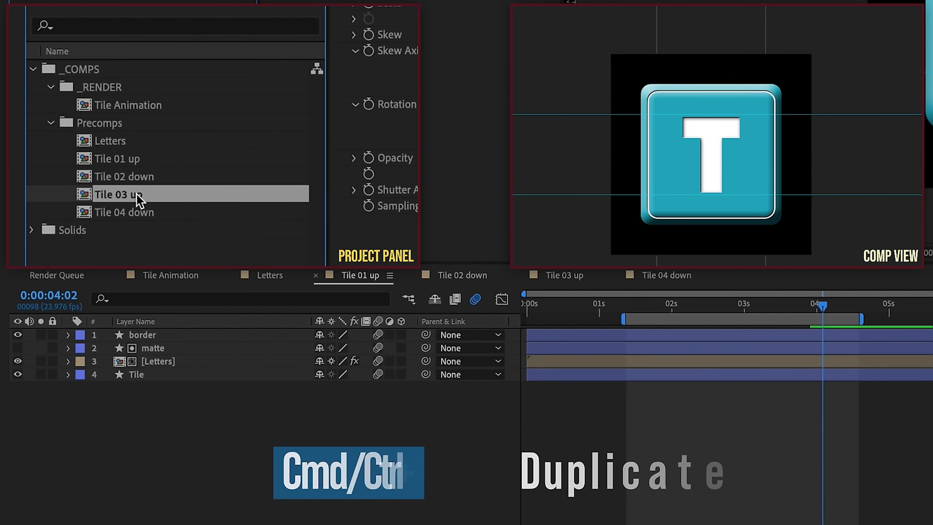
{"action": "key", "text": "ctrl+d"}
{"action": "key", "text": "Return"}
{"action": "type", "text": "Tile 05"}
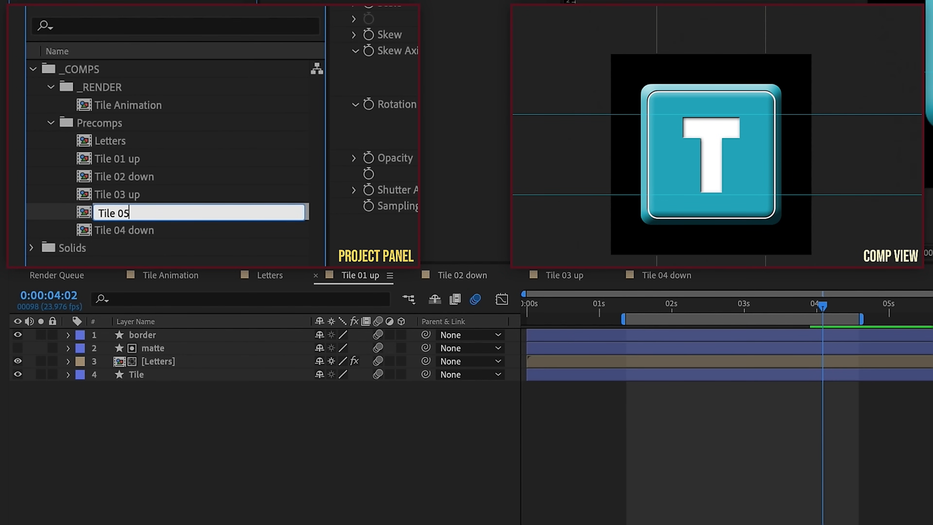
{"action": "type", "text": " up"}
{"action": "key", "text": "Return"}
In Tile 05 up, set the Letters layer's own Position Y to -1519.9 for the letter S at 0:00:04:03
{"action": "double_click", "coordinate": [135, 232]}
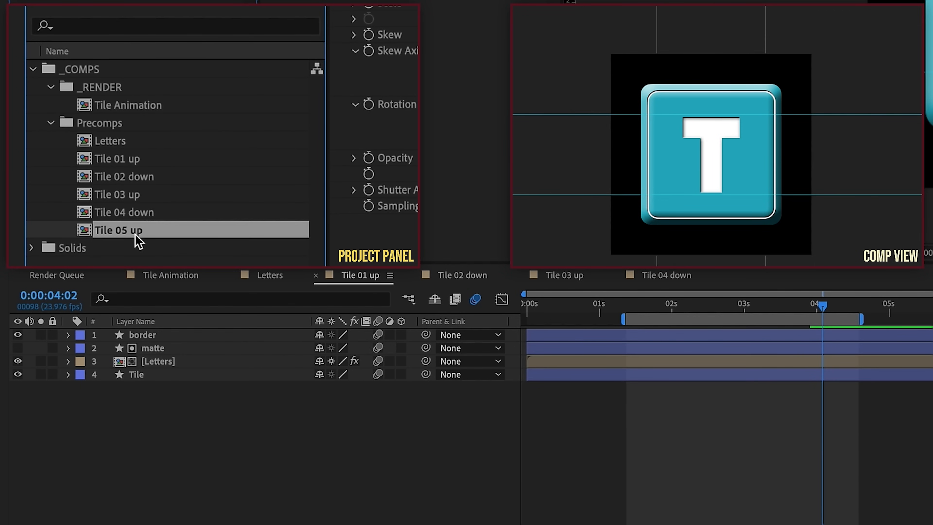
{"action": "left_click", "coordinate": [825, 308]}
{"action": "left_click_drag", "start_coordinate": [349, 493], "coordinate": [295, 489]}
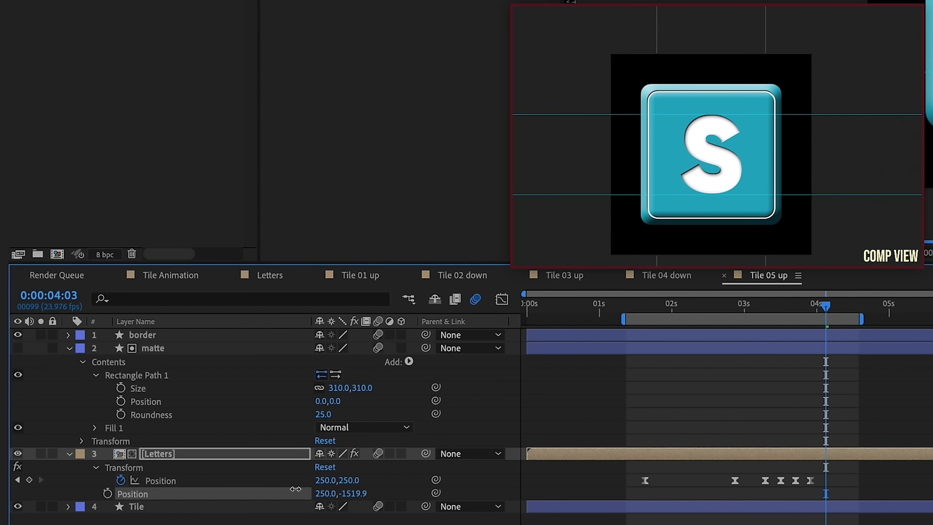
In Tile 05 up, change the starting letter by adjusting the Transform effect's Position Y on the first keyframe at 0:00:01:15
{"action": "left_click", "coordinate": [650, 308]}
{"action": "left_click_drag", "start_coordinate": [650, 307], "coordinate": [642, 307]}
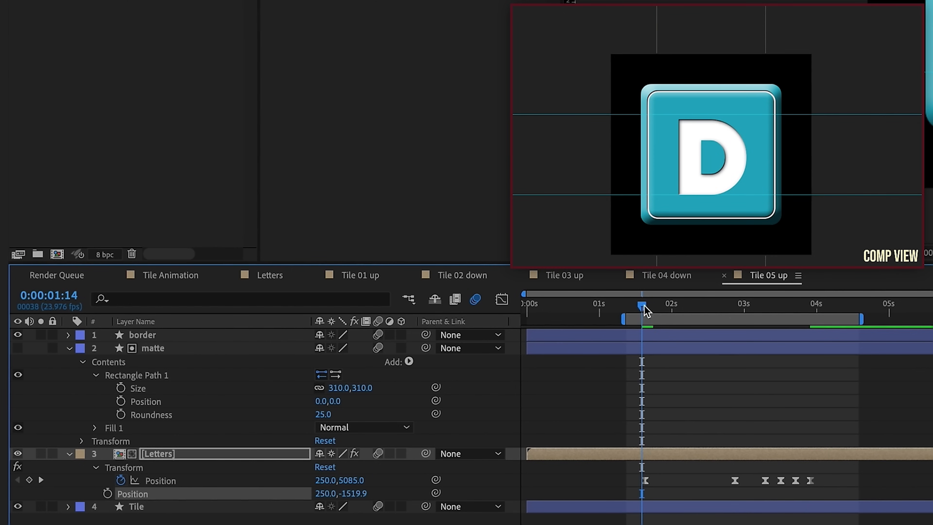
{"action": "left_click", "coordinate": [41, 480]}
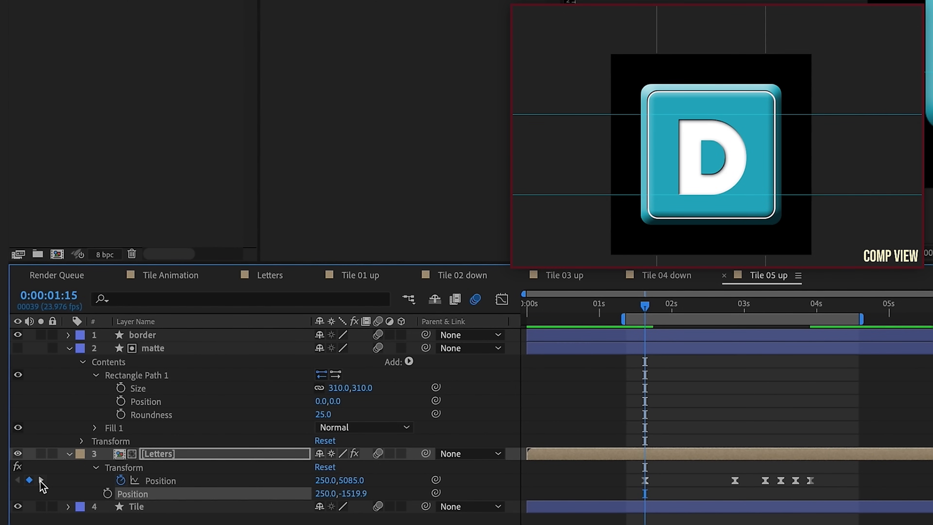
{"action": "left_click_drag", "start_coordinate": [353, 480], "coordinate": [305, 479]}
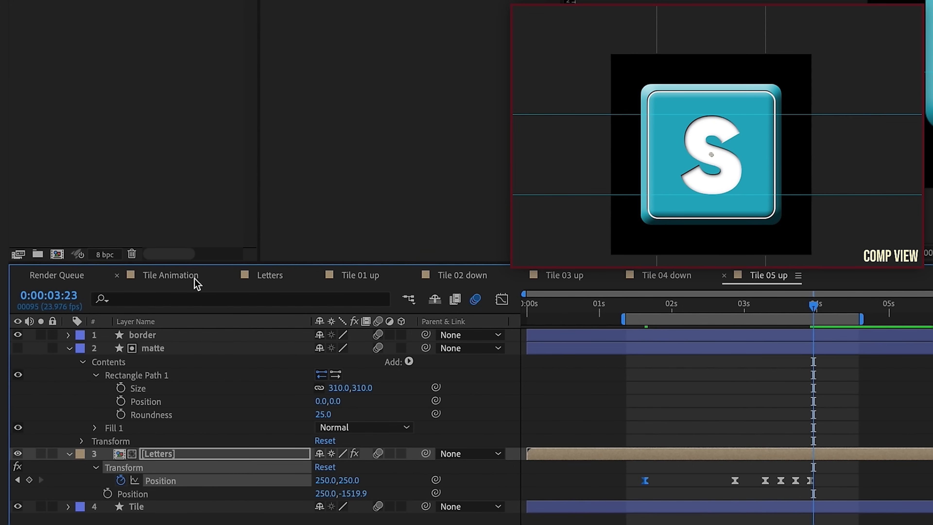
In Tile Animation, add a composition marker at 0:00:01:15 with the comment "START ANIMATION"
{"action": "left_click", "coordinate": [197, 283]}
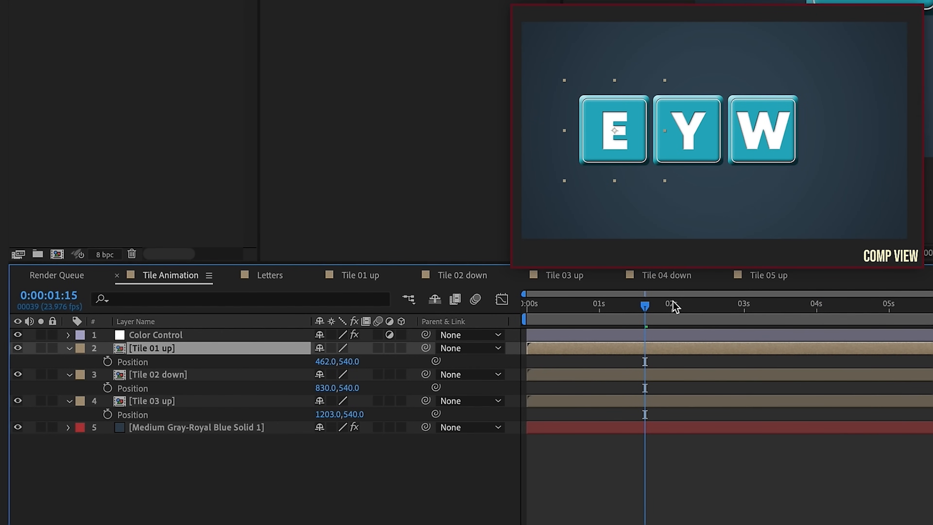
{"action": "left_click", "coordinate": [677, 438]}
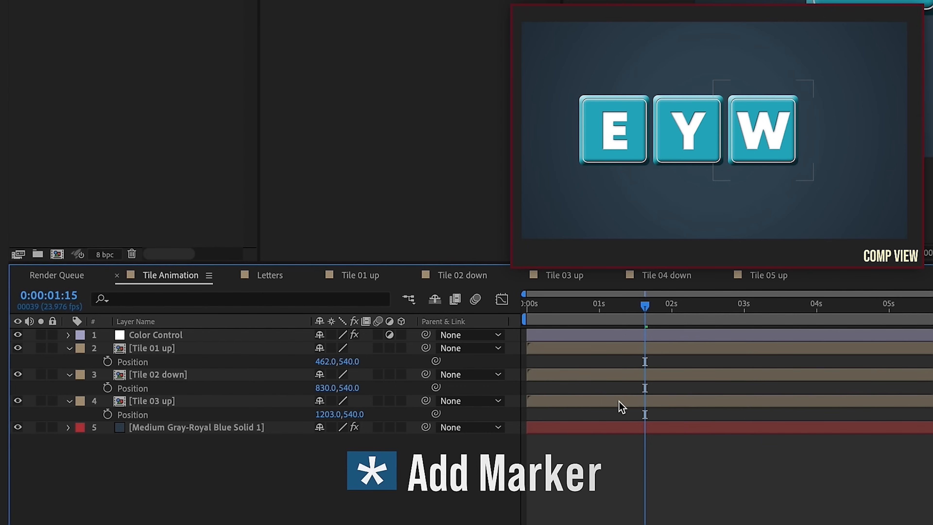
{"action": "key", "text": "KP_Multiply"}
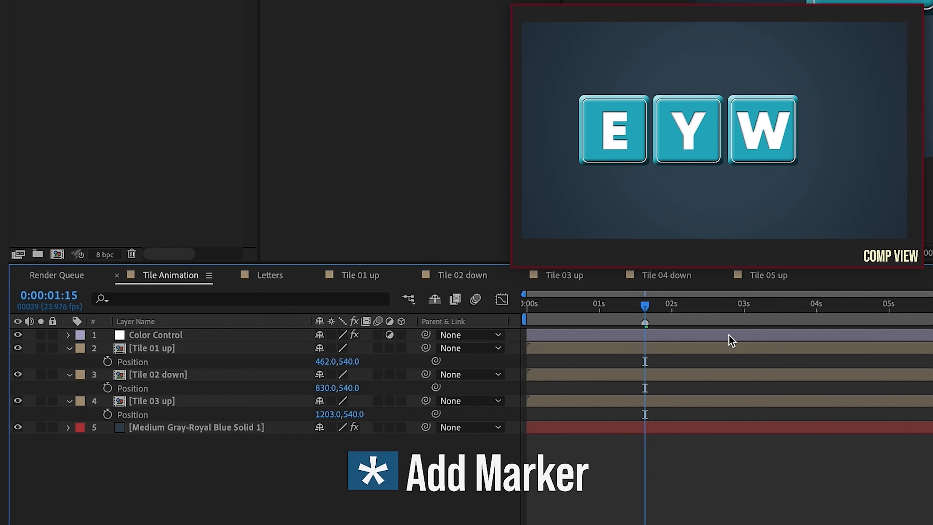
{"action": "double_click", "coordinate": [645, 322]}
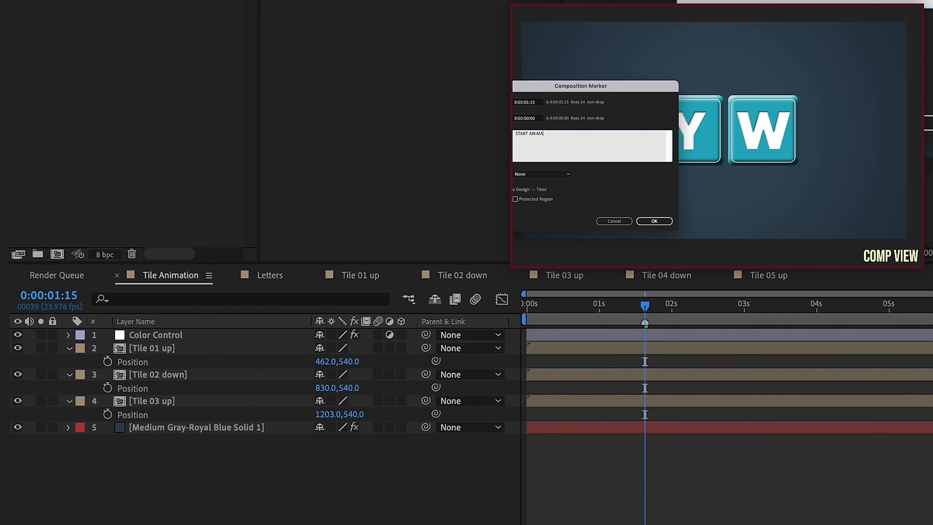
{"action": "left_click", "coordinate": [654, 221]}
Add a composition marker at 0:00:04:03 with the comment "END ANIMATION"
{"action": "left_click_drag", "start_coordinate": [775, 309], "coordinate": [823, 307]}
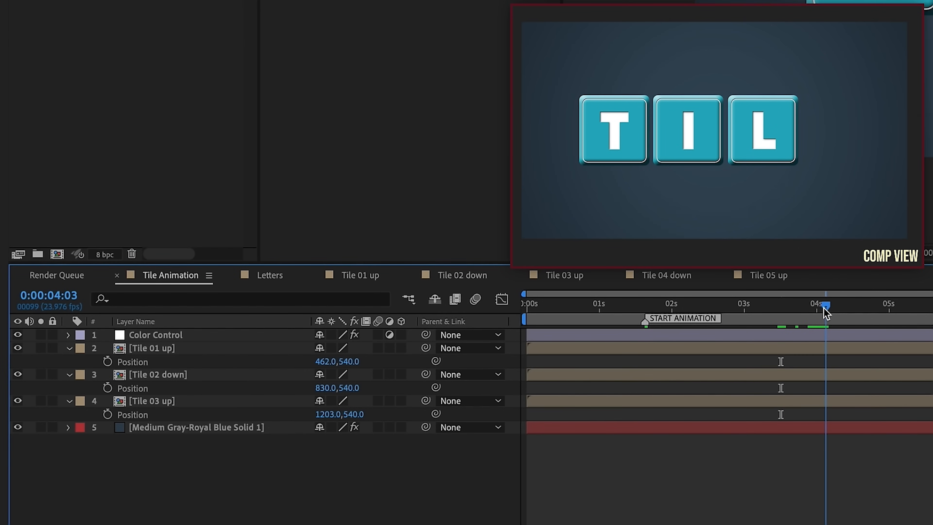
{"action": "key", "text": "KP_Multiply"}
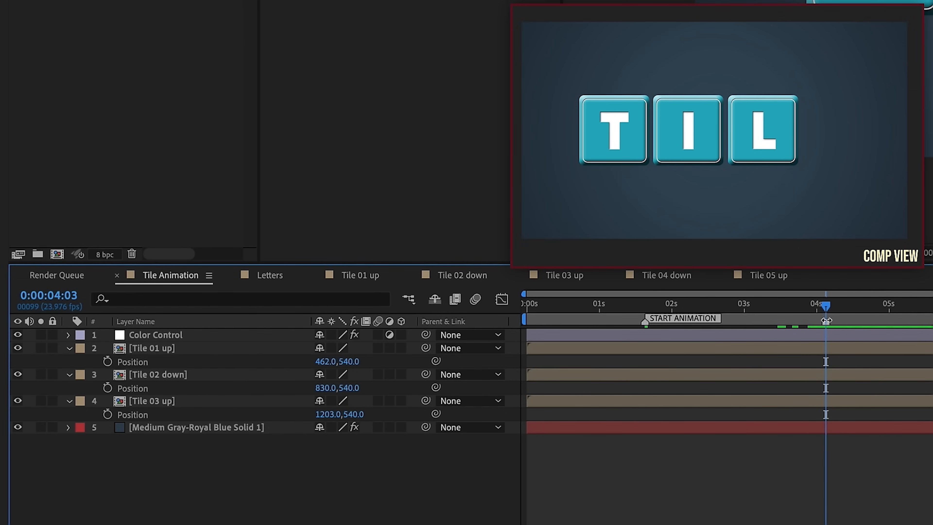
{"action": "double_click", "coordinate": [825, 321]}
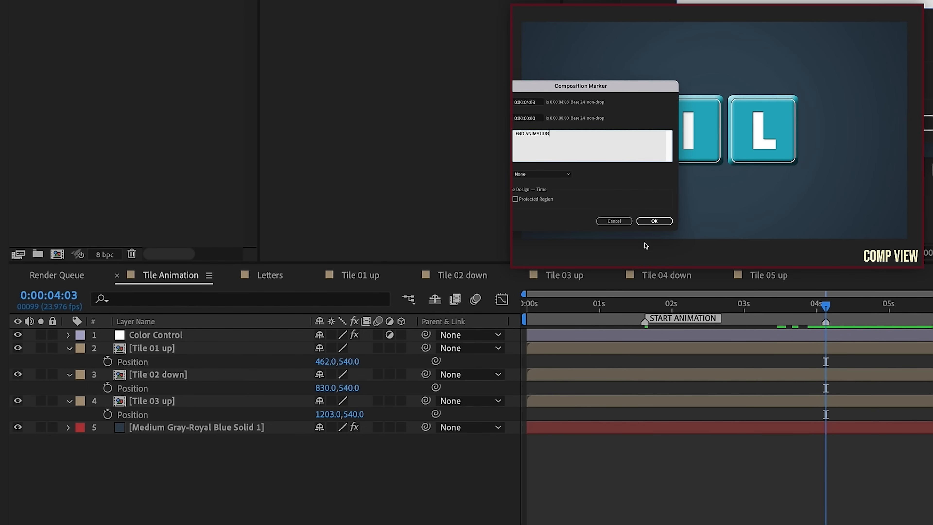
{"action": "left_click", "coordinate": [654, 221]}
Duplicate the Tile 03 up layer twice in Tile Animation
{"action": "left_click", "coordinate": [163, 358]}
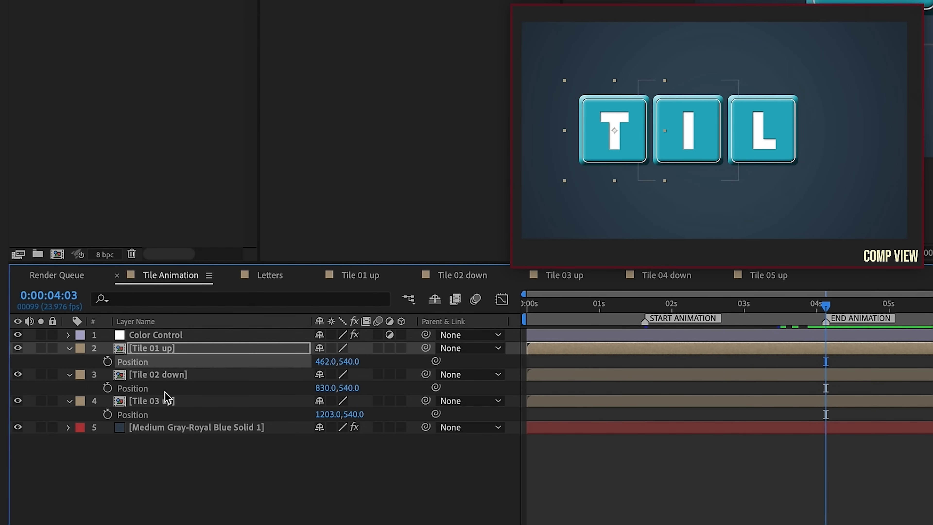
{"action": "left_click", "coordinate": [166, 400]}
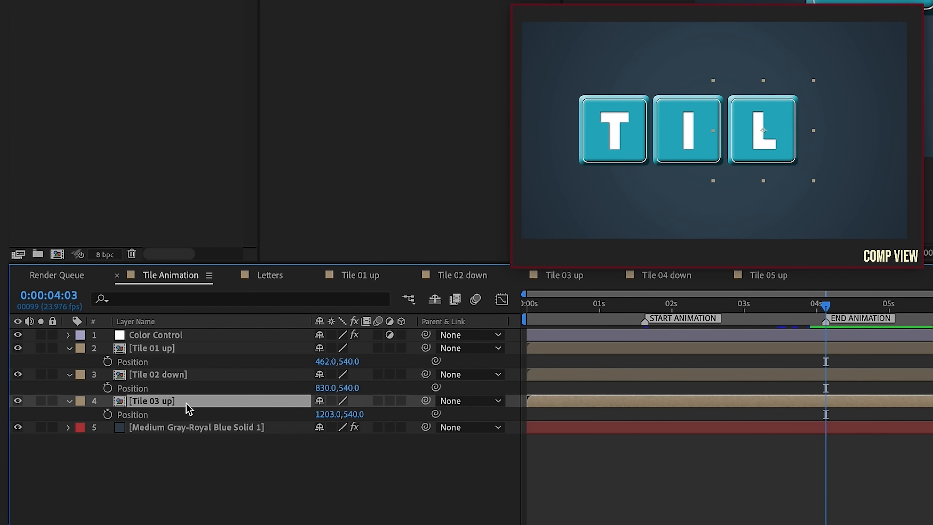
{"action": "key", "text": "ctrl+d"}
{"action": "key", "text": "ctrl+d"}
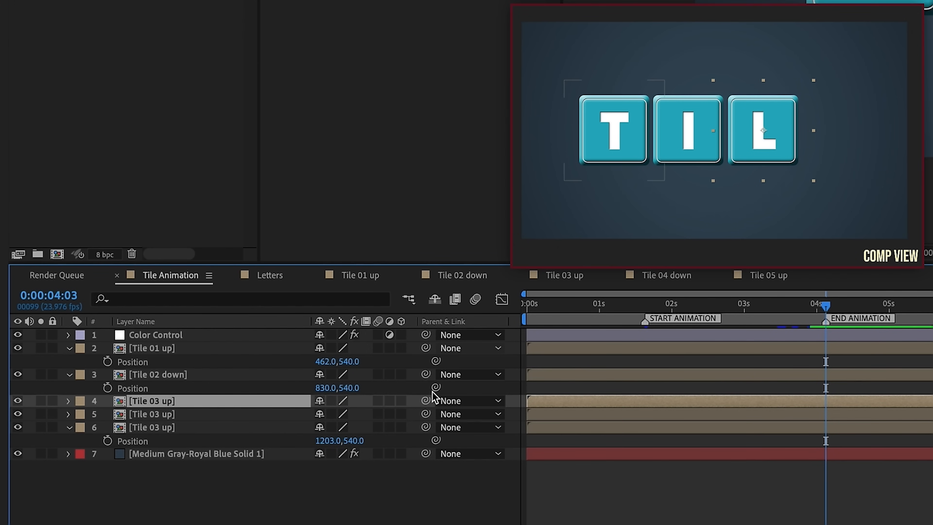
Replace the lower two of the three Tile 03 up layers with the Tile 04 down and Tile 05 up comps
{"action": "left_click", "coordinate": [156, 412]}
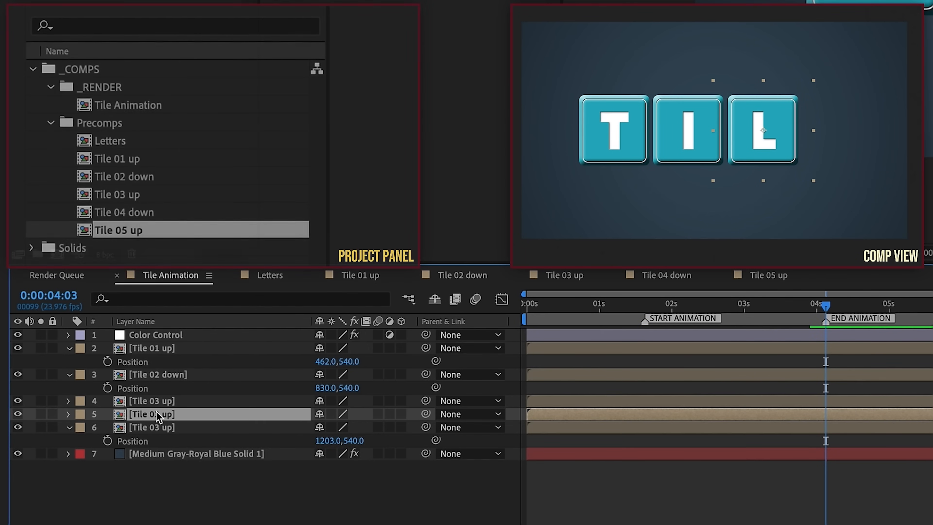
{"action": "left_click", "coordinate": [150, 218]}
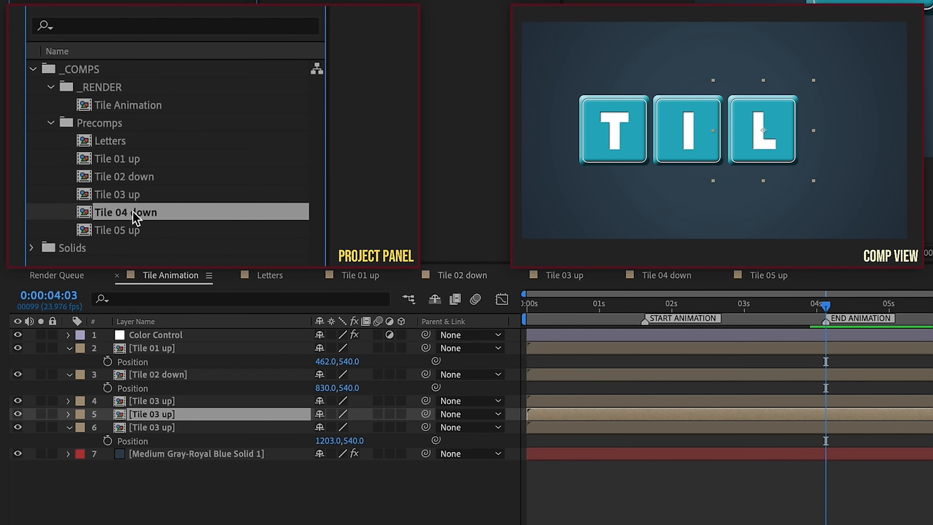
{"action": "left_click_drag", "start_coordinate": [132, 217], "coordinate": [167, 408]}
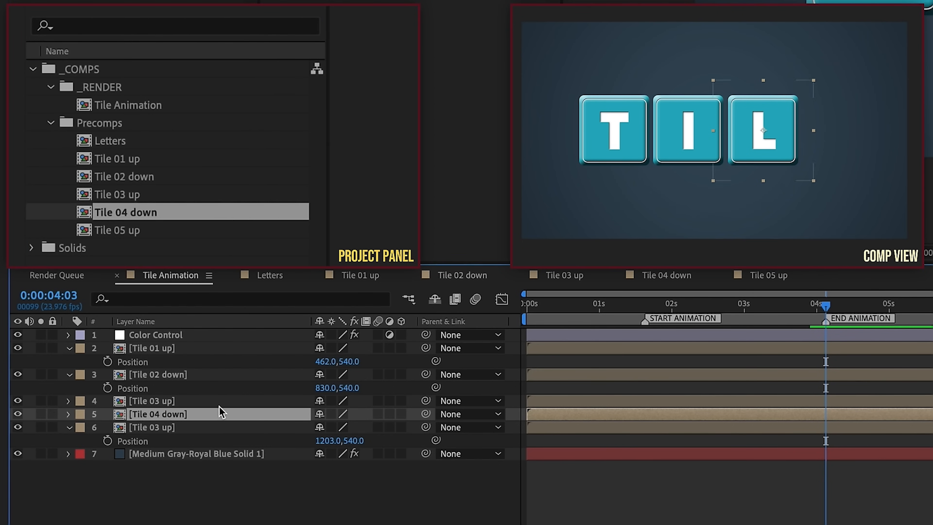
{"action": "left_click", "coordinate": [175, 428]}
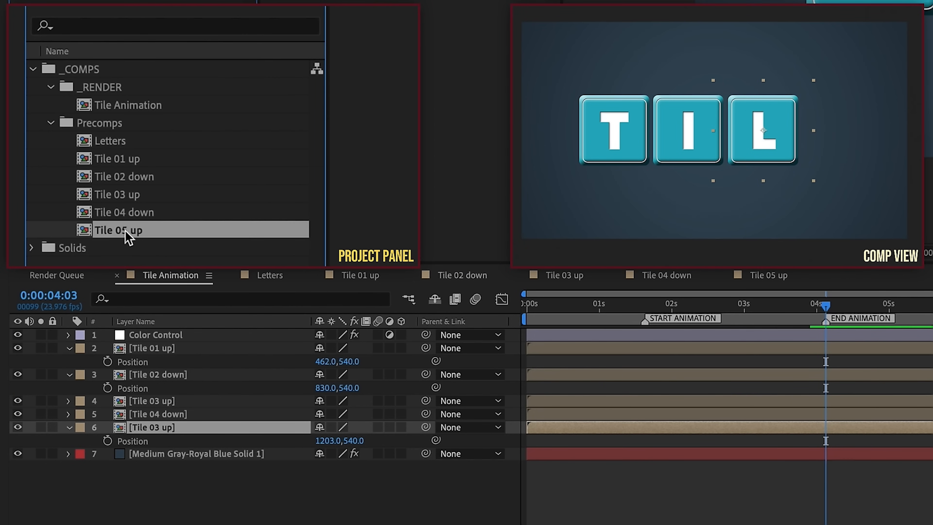
{"action": "left_click_drag", "start_coordinate": [164, 441], "coordinate": [165, 430]}
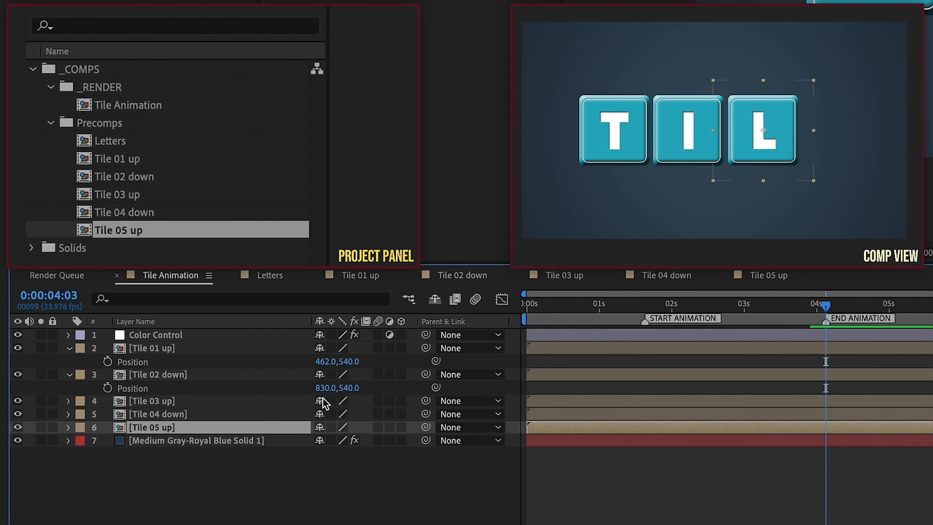
Reveal Position for Tile 04 down and Tile 05 up and move them horizontally into a row after Tile 03 up
{"action": "left_click", "coordinate": [172, 415], "text": "shift"}
{"action": "key", "text": "p"}
{"action": "left_click", "coordinate": [243, 484]}
{"action": "left_click_drag", "start_coordinate": [324, 427], "coordinate": [558, 390]}
{"action": "left_click_drag", "start_coordinate": [325, 453], "coordinate": [786, 399]}
Shift all five tile layers left together until Tile 01 up is at Position X 259
{"action": "left_click", "coordinate": [163, 440]}
{"action": "left_click", "coordinate": [162, 348], "text": "shift"}
{"action": "left_click_drag", "start_coordinate": [320, 361], "coordinate": [171, 363]}
{"action": "key", "text": "u"}
{"action": "key", "text": "F2"}
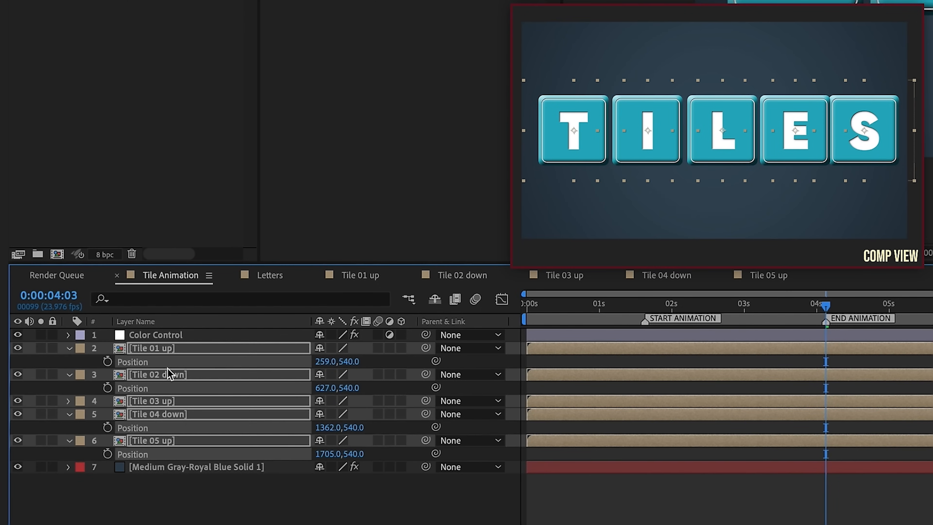
Reveal the Position property of all five tile layers, including Tile 03 up, and deselect them
{"action": "key", "text": "p"}
{"action": "left_click", "coordinate": [173, 520]}
{"action": "left_click", "coordinate": [152, 334]}
{"action": "left_click", "coordinate": [154, 348]}
{"action": "left_click", "coordinate": [158, 400], "text": "shift"}
{"action": "key", "text": "p"}
{"action": "left_click", "coordinate": [209, 514]}
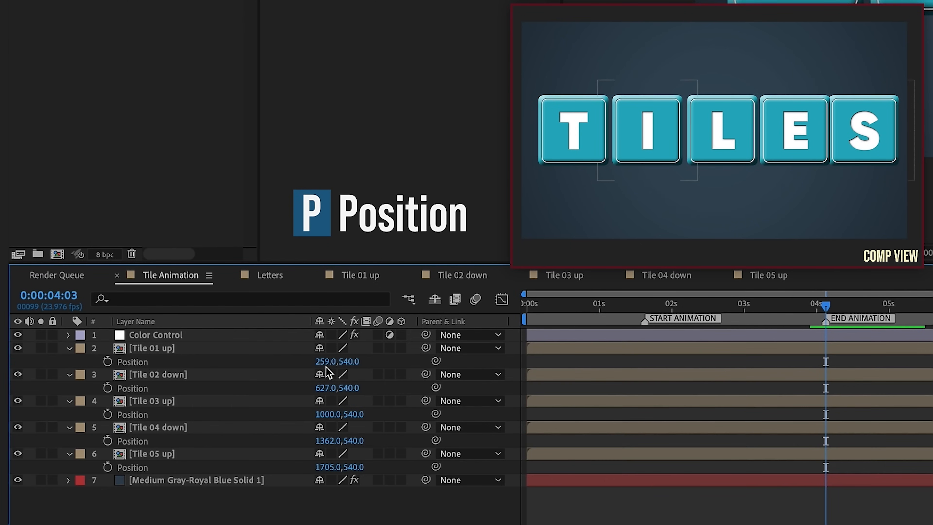
Set Position X of Tile 01 up to 260 and Position X of Tile 02 down to 260+350
{"action": "left_click", "coordinate": [328, 362]}
{"action": "type", "text": "260"}
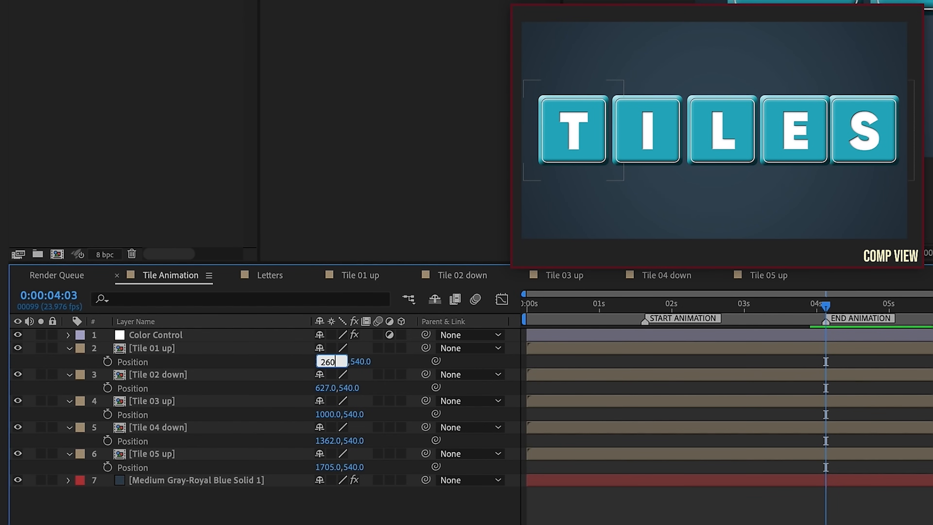
{"action": "key", "text": "Return"}
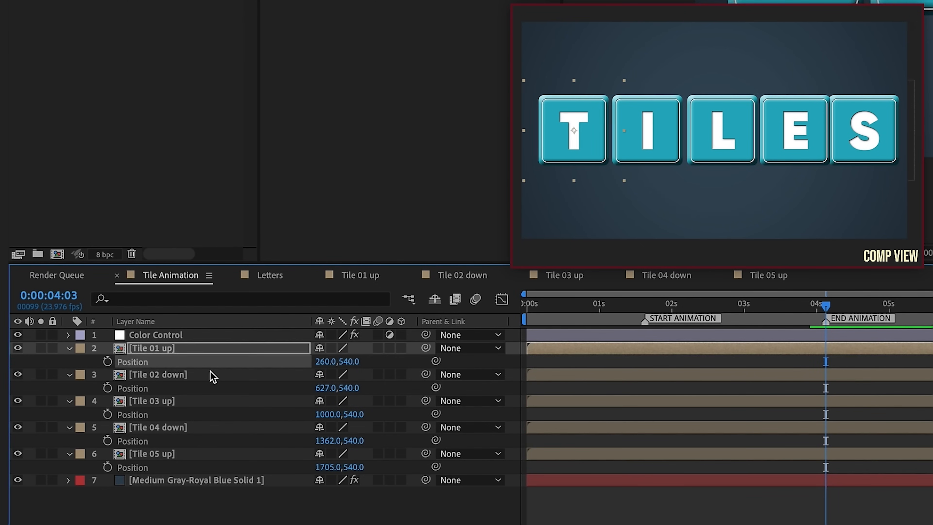
{"action": "left_click", "coordinate": [323, 389]}
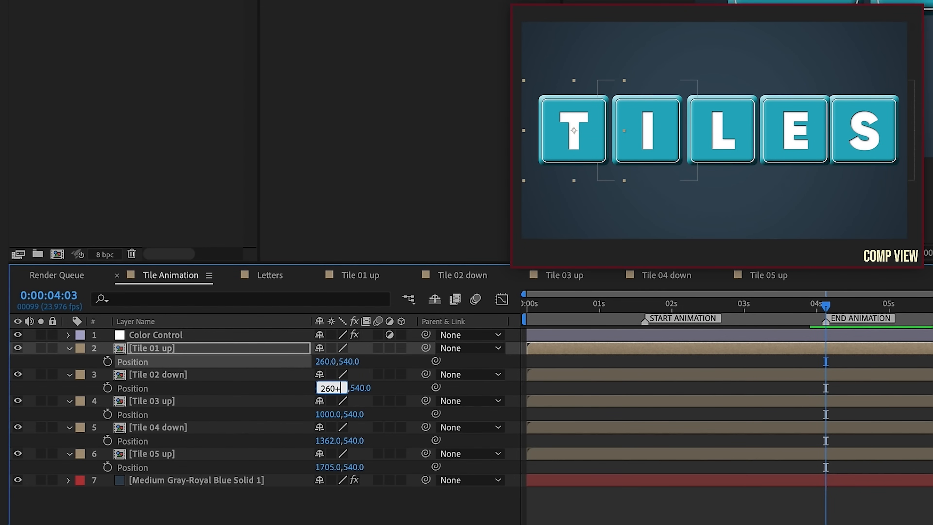
{"action": "type", "text": "260+350"}
{"action": "left_click", "coordinate": [237, 349]}
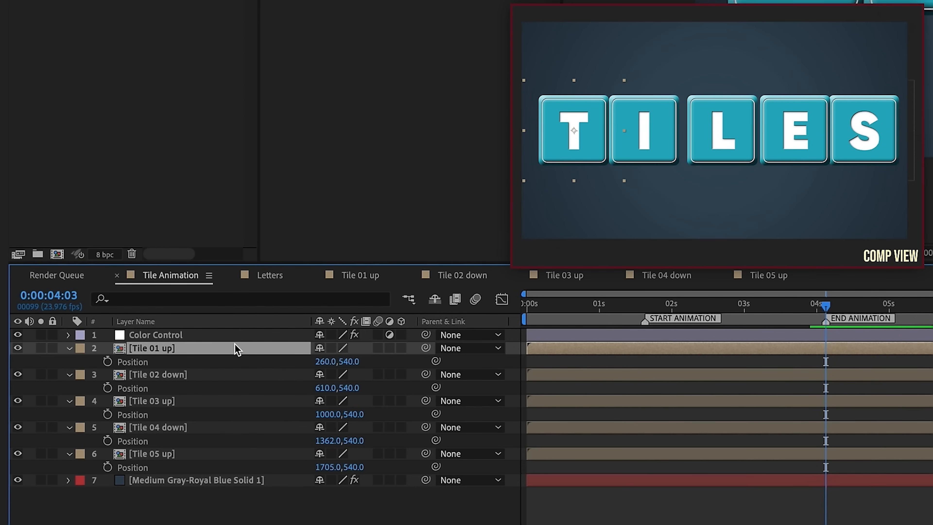
Set Position X of Tile 03 up to 610+350, Tile 04 down to 960+350 and Tile 05 up to 1310+350
{"action": "left_click", "coordinate": [325, 416]}
{"action": "type", "text": "610"}
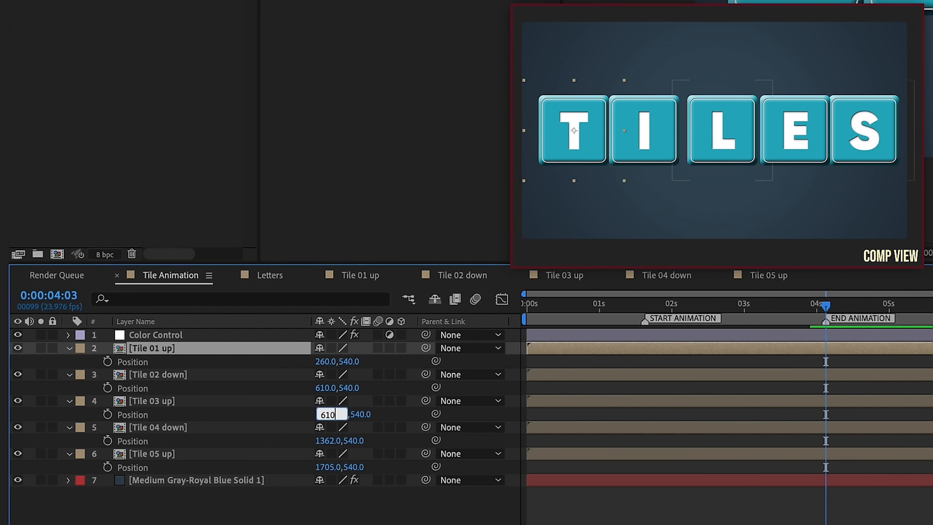
{"action": "type", "text": "+350"}
{"action": "key", "text": "Return"}
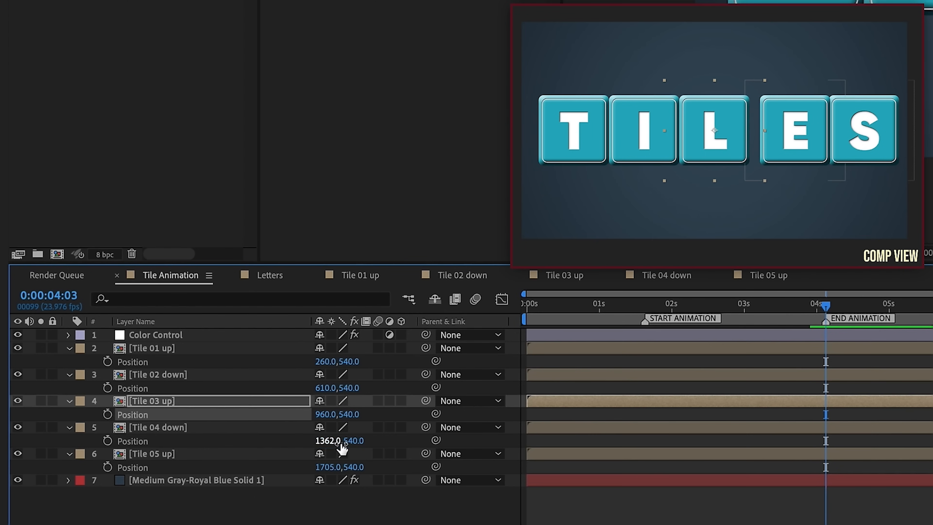
{"action": "left_click", "coordinate": [326, 440]}
{"action": "type", "text": "960+350"}
{"action": "key", "text": "Return"}
{"action": "left_click", "coordinate": [330, 468]}
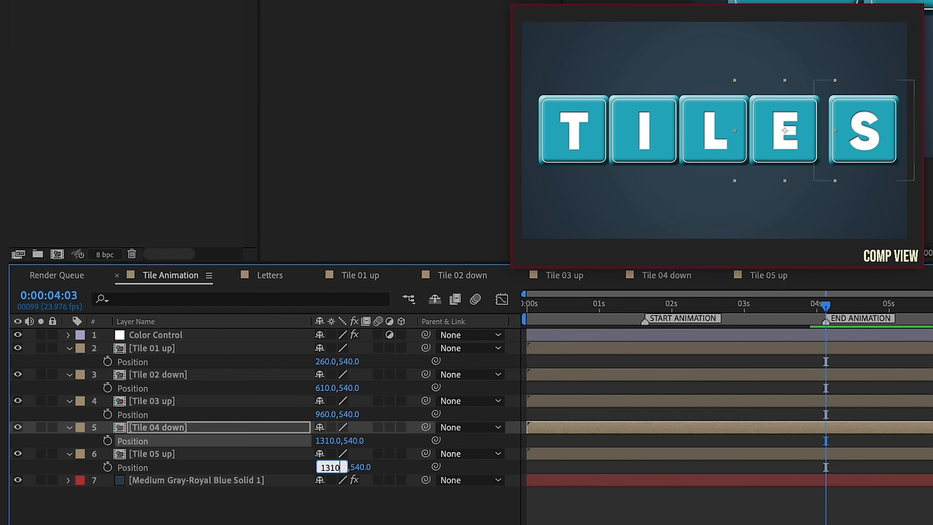
{"action": "key", "text": "Return"}
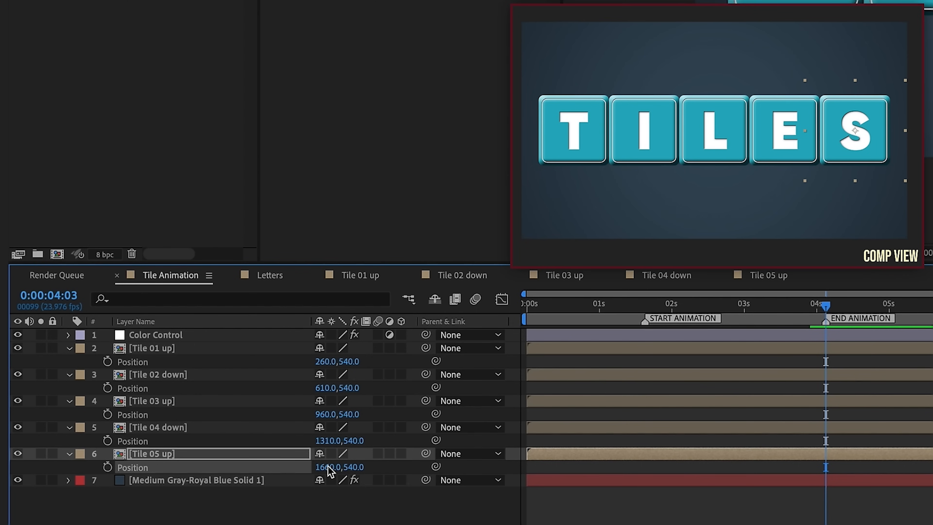
Add a null object above the tile layers in Tile Animation and rename it CONTROLLER
{"action": "left_click", "coordinate": [162, 402]}
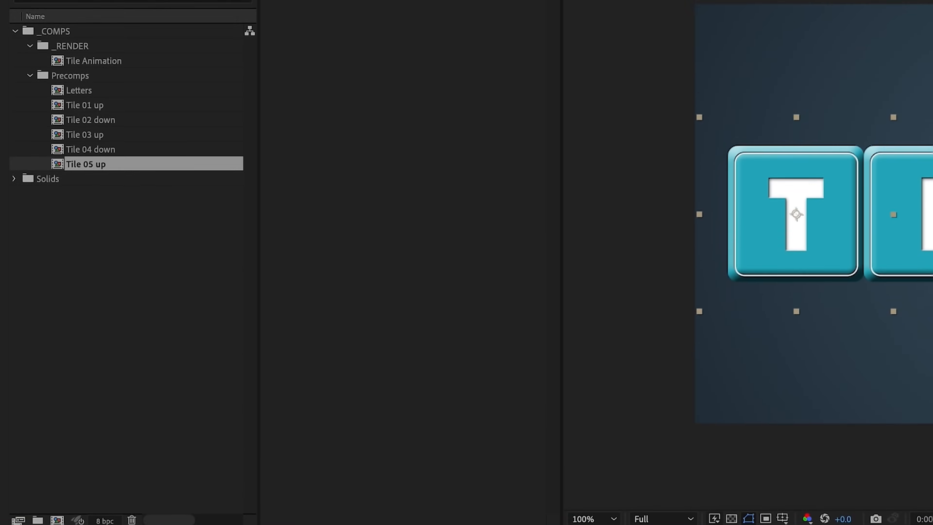
{"action": "left_click", "coordinate": [284, 25]}
{"action": "mouse_move", "coordinate": [293, 52]}
{"action": "left_click", "coordinate": [477, 116]}
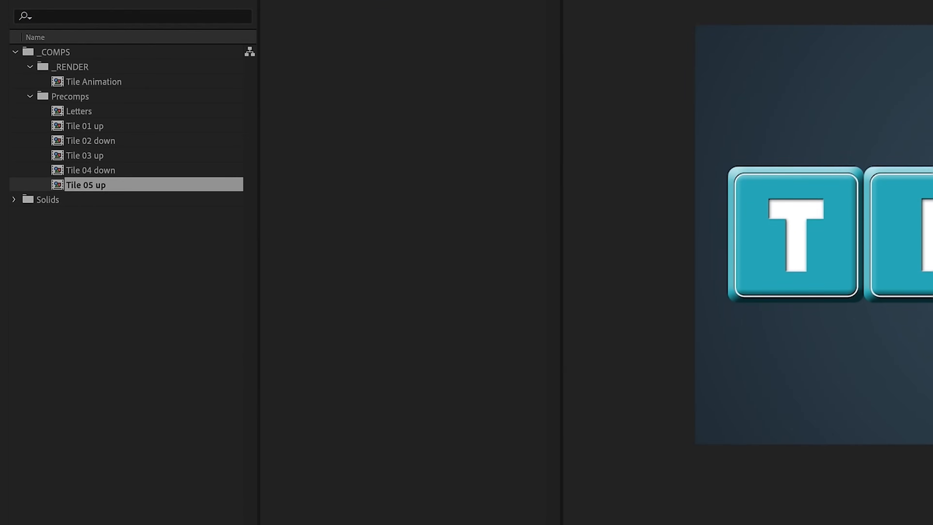
{"action": "key", "text": "Return"}
{"action": "type", "text": "CONTROLLER"}
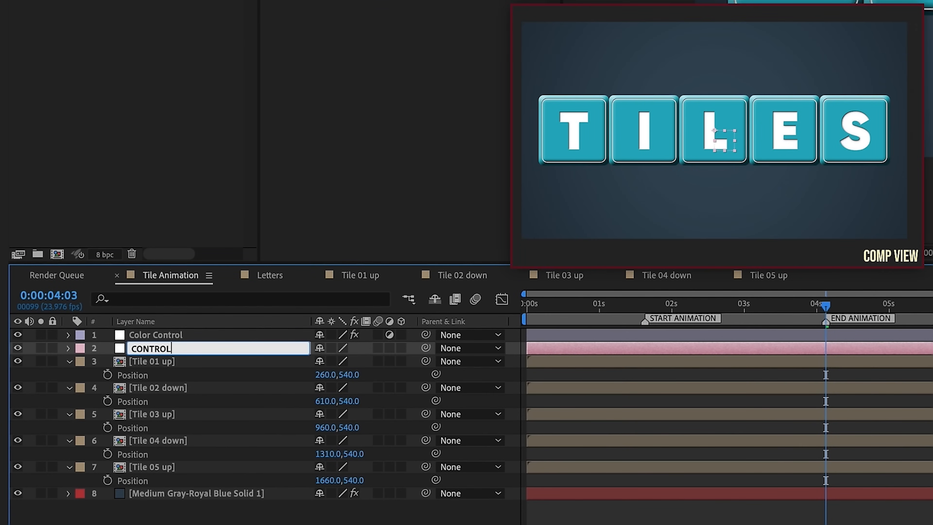
Parent all five tile layers, from Tile 01 up through Tile 05 up, to the CONTROLLER null
{"action": "left_click", "coordinate": [177, 360]}
{"action": "left_click", "coordinate": [158, 467], "text": "shift"}
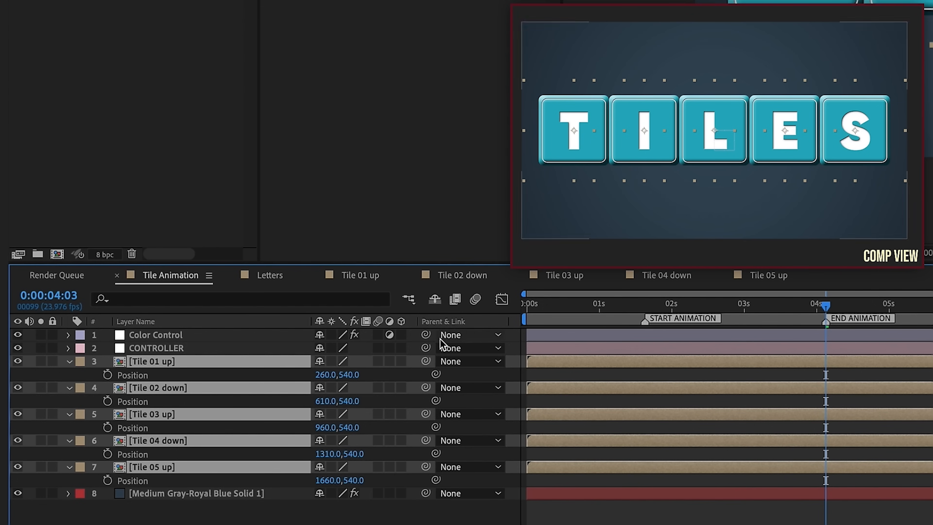
{"action": "left_click_drag", "start_coordinate": [426, 360], "coordinate": [252, 352]}
Reveal CONTROLLER's Position and Scale, scale it down to about 90.7%, and preview the animation
{"action": "left_click", "coordinate": [139, 351]}
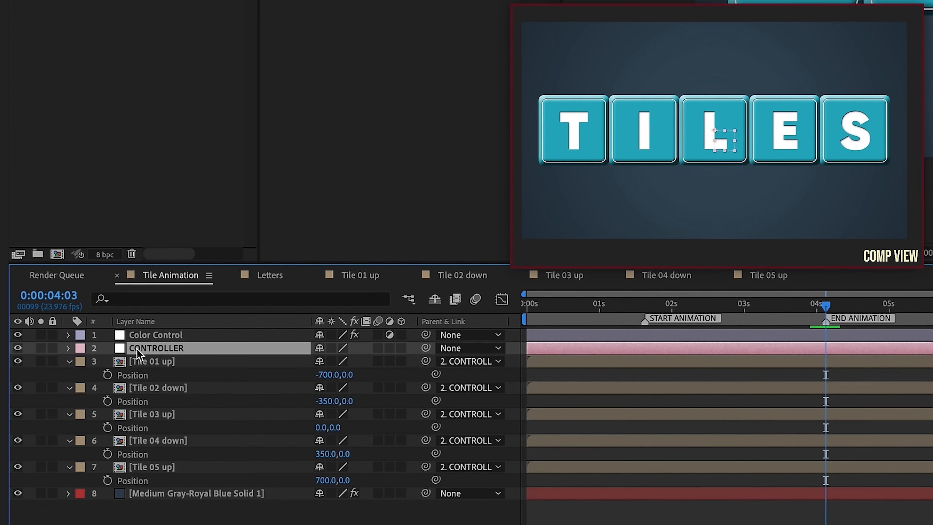
{"action": "key", "text": "p"}
{"action": "key", "text": "shift+s"}
{"action": "left_click_drag", "start_coordinate": [353, 374], "coordinate": [295, 372]}
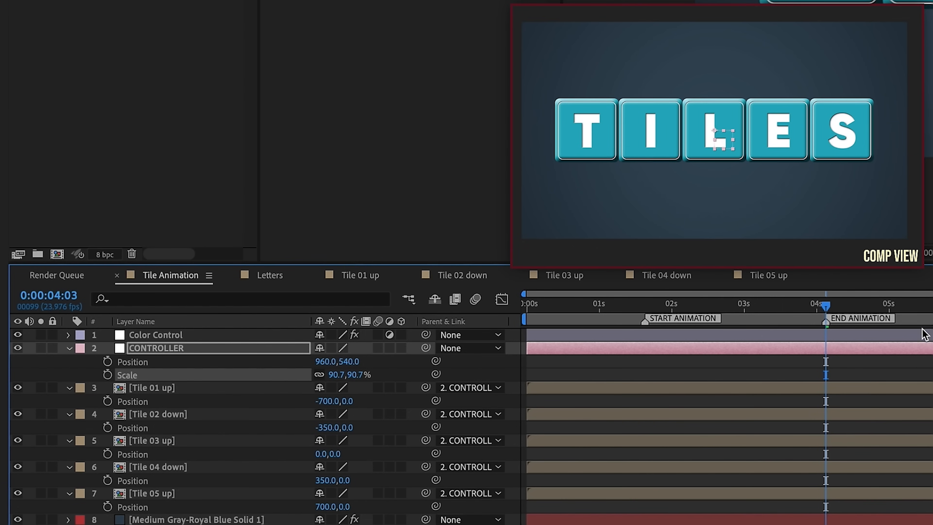
{"action": "key", "text": "space"}
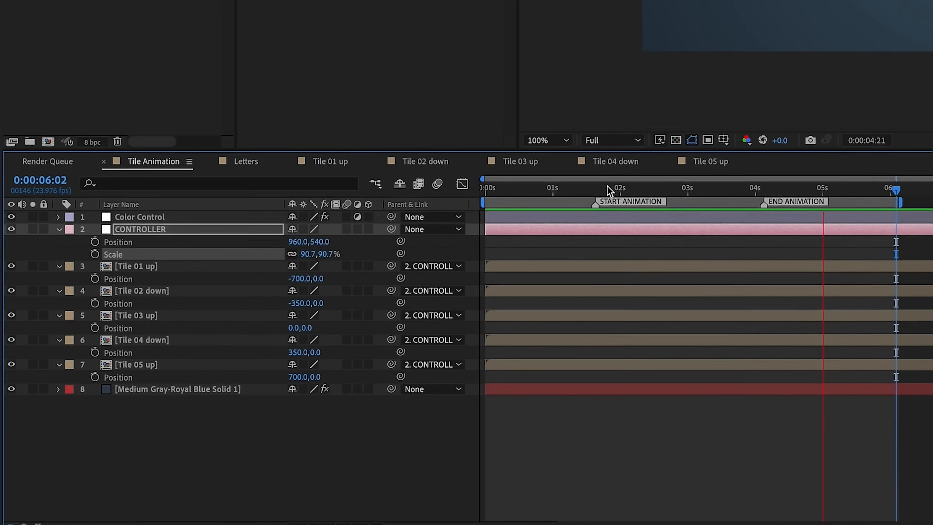
Reveal Tile 01 up's Scale and keyframe it at 100% on the first frame and 20 frames in
{"action": "left_click", "coordinate": [162, 384]}
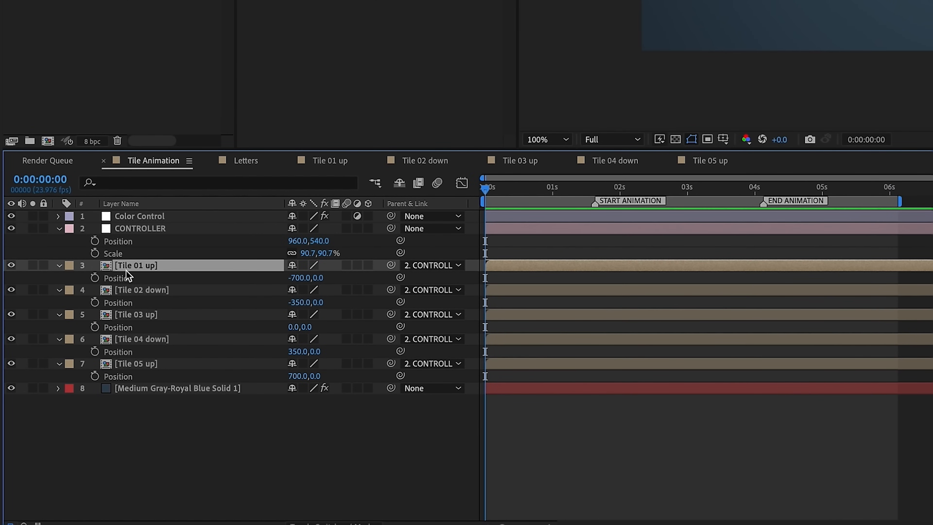
{"action": "key", "text": "s"}
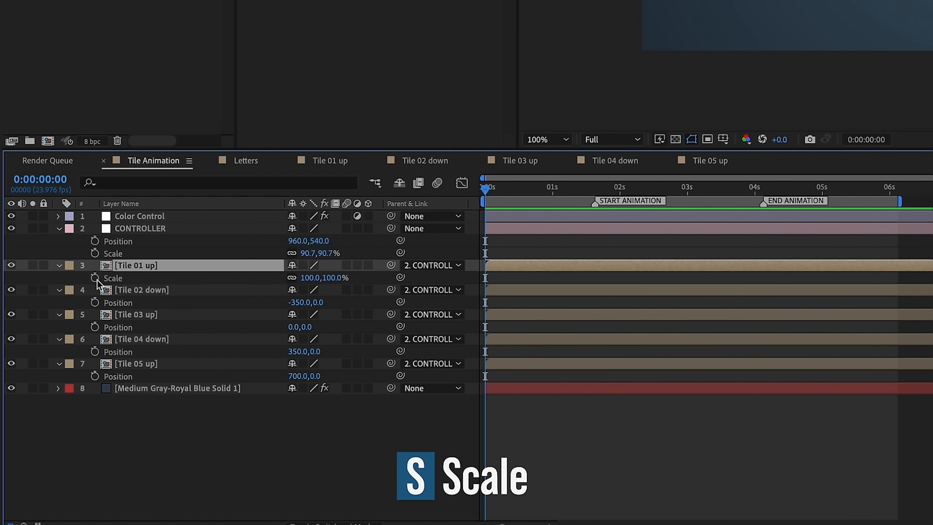
{"action": "left_click", "coordinate": [97, 278]}
{"action": "key", "text": "shift+Page_Down"}
{"action": "key", "text": "shift+Page_Down"}
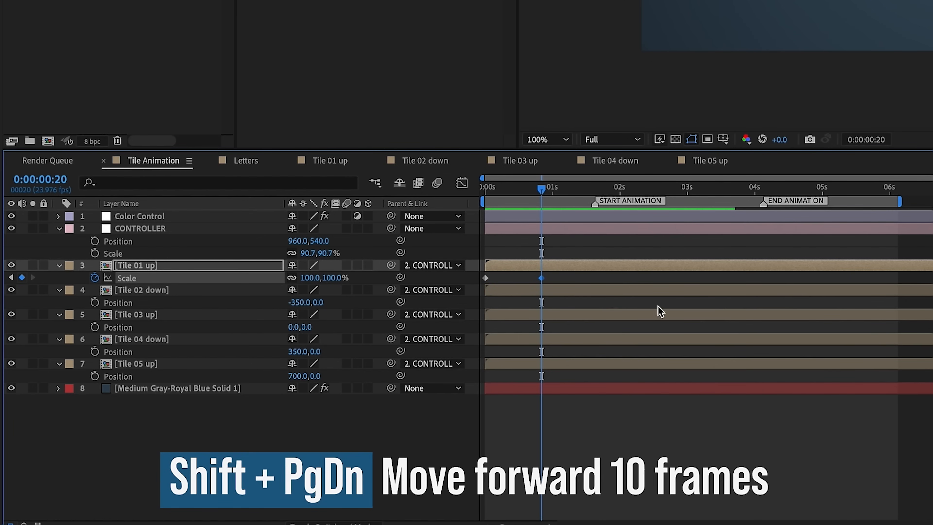
Apply Easy Ease In to Tile 01 up's Scale keyframe at frame 20 and set the first-frame keyframe to 0%
{"action": "right_click", "coordinate": [542, 278]}
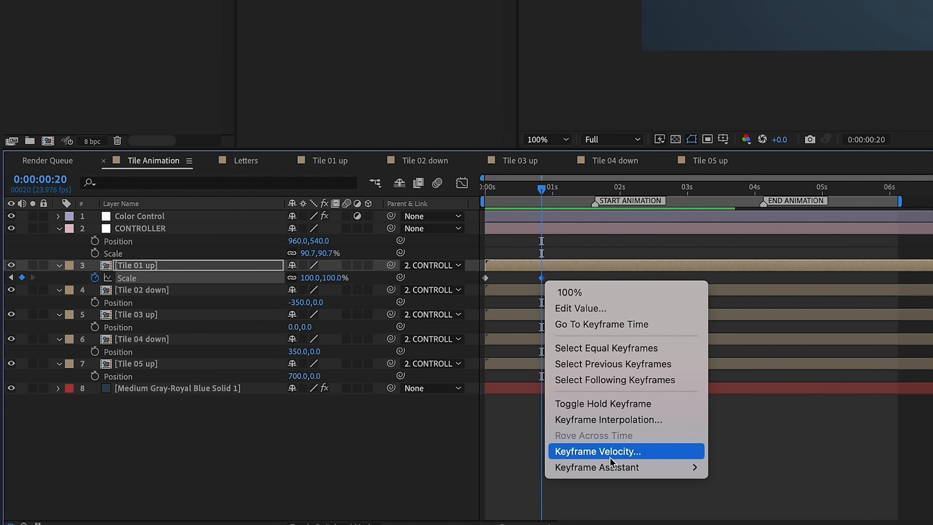
{"action": "mouse_move", "coordinate": [624, 467]}
{"action": "left_click", "coordinate": [740, 423]}
{"action": "key", "text": "Home"}
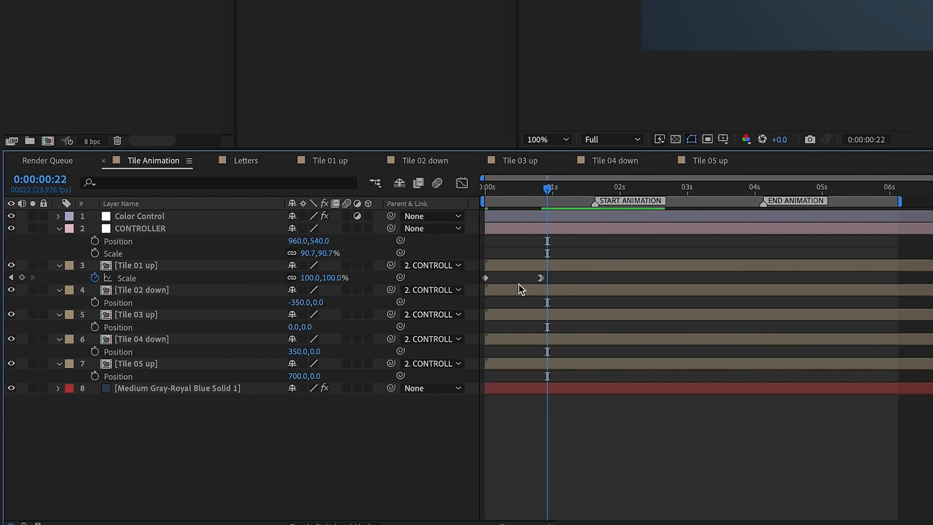
Increase the incoming influence of Tile 01 up's second Scale keyframe to 100% in the Graph Editor, then return to the layer view
{"action": "left_click", "coordinate": [541, 278]}
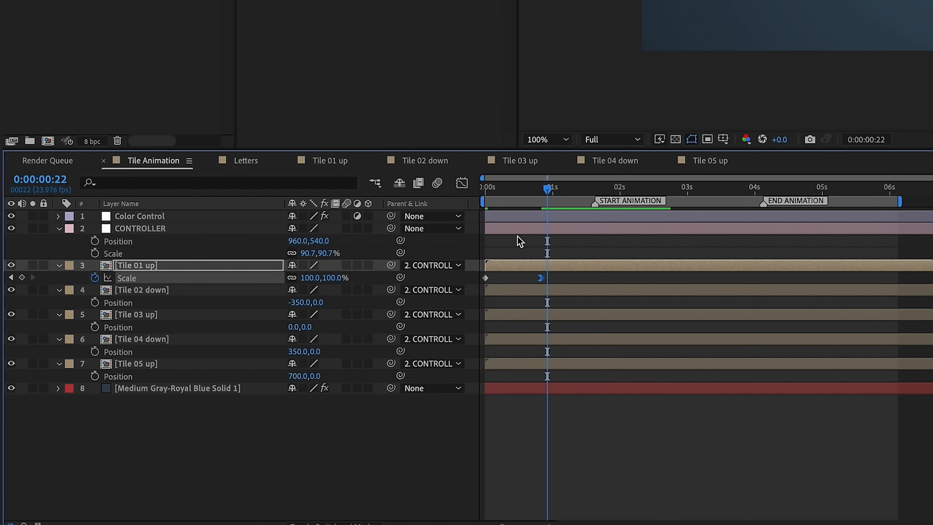
{"action": "left_click", "coordinate": [461, 182]}
{"action": "scroll", "coordinate": [601, 396], "scroll_direction": "down", "scroll_amount": 4}
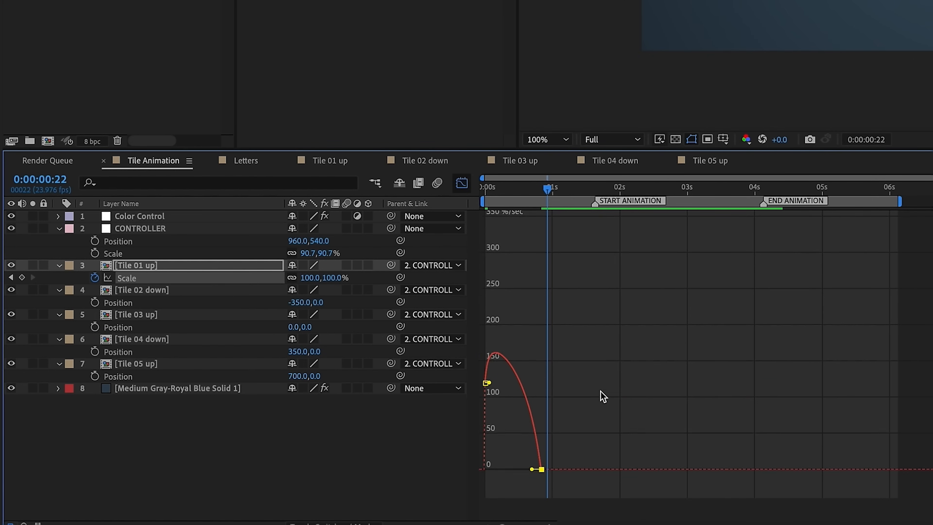
{"action": "left_click_drag", "start_coordinate": [533, 444], "coordinate": [513, 442]}
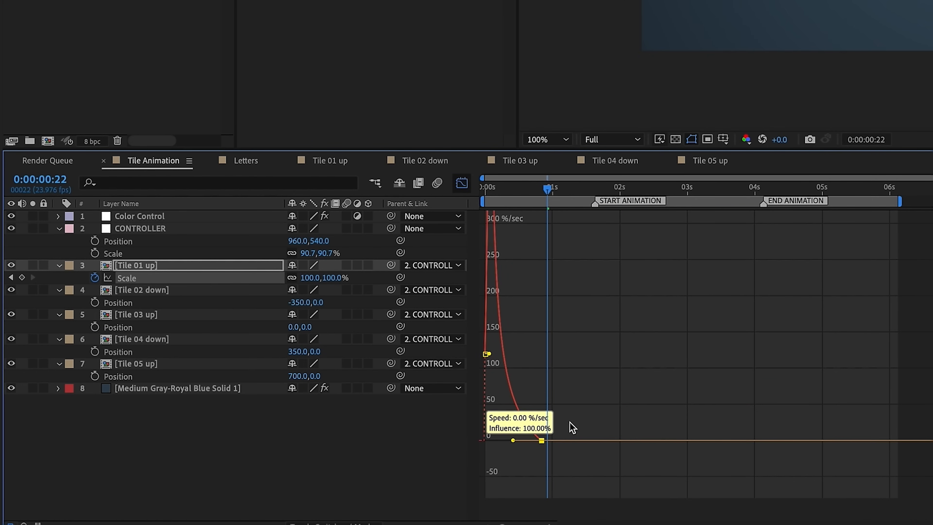
{"action": "left_click", "coordinate": [461, 183]}
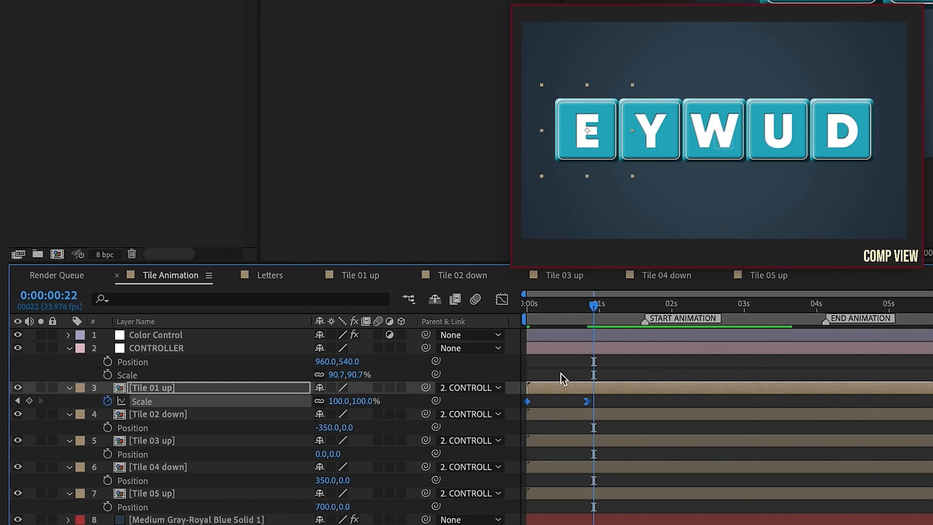
Copy Tile 01 up's Scale keyframes to the other four tile layers at the first frame
{"action": "left_click", "coordinate": [526, 308]}
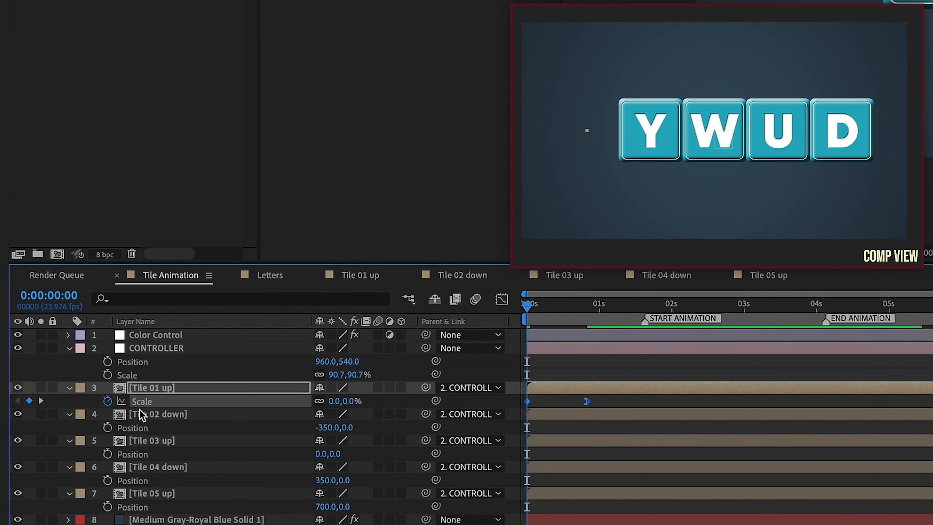
{"action": "left_click", "coordinate": [150, 415]}
{"action": "left_click", "coordinate": [154, 493], "text": "shift"}
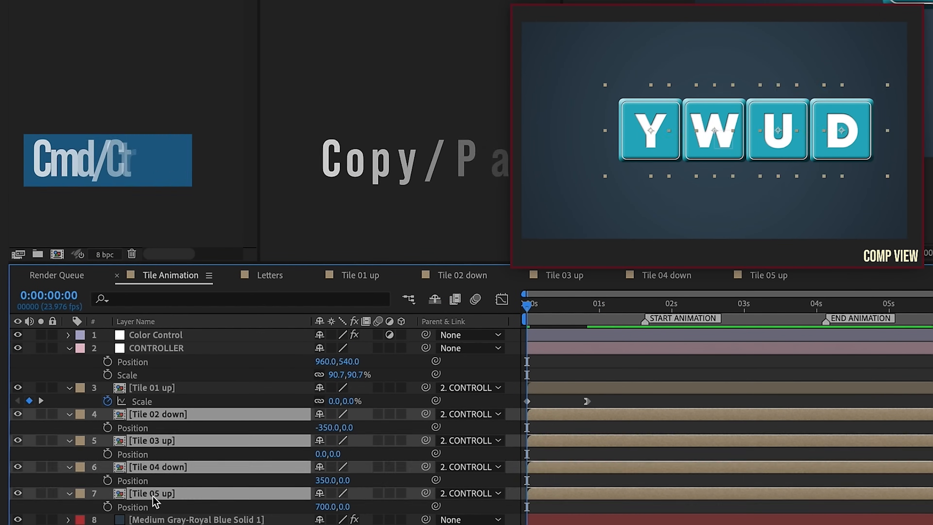
{"action": "key", "text": "s"}
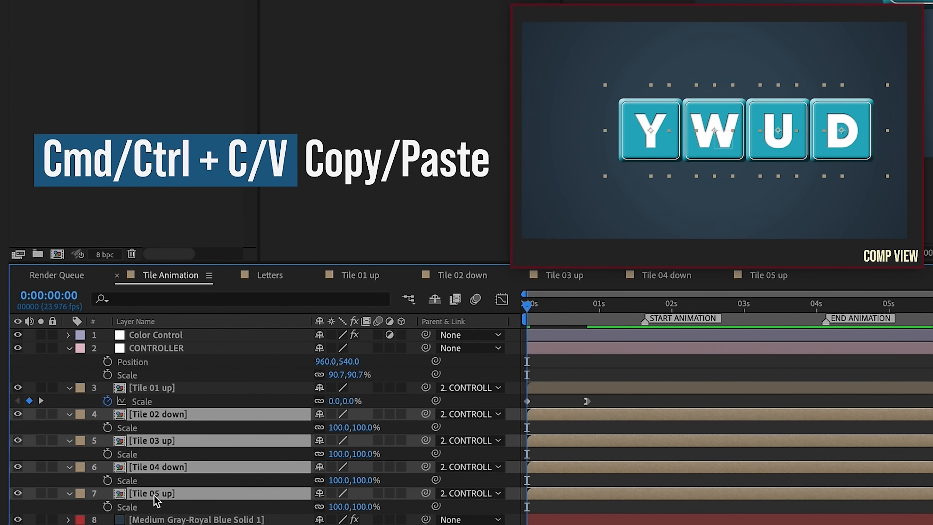
{"action": "key", "text": "ctrl+v"}
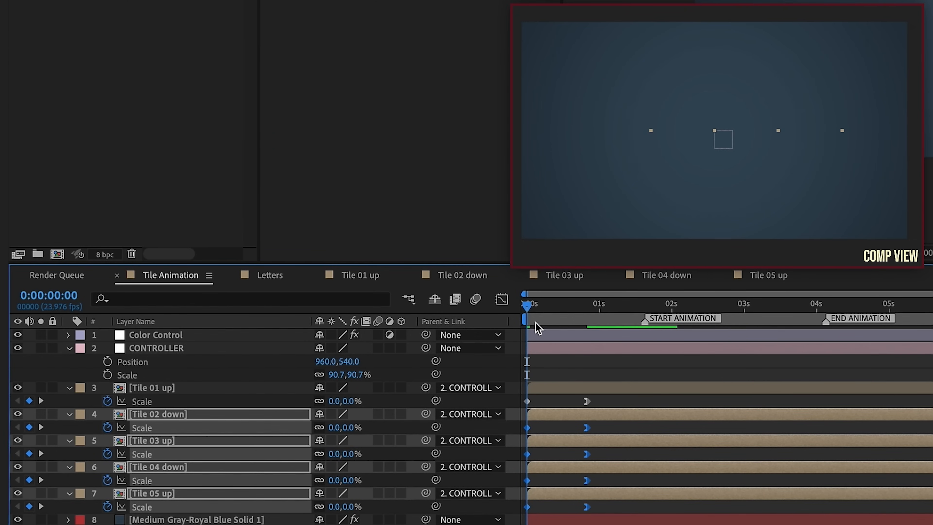
Offset the start times of Tile 01 up through Tile 04 down irregularly so their scale-ups finish before START ANIMATION, and preview
{"action": "left_click_drag", "start_coordinate": [526, 306], "coordinate": [553, 309]}
{"action": "left_click_drag", "start_coordinate": [555, 389], "coordinate": [593, 415]}
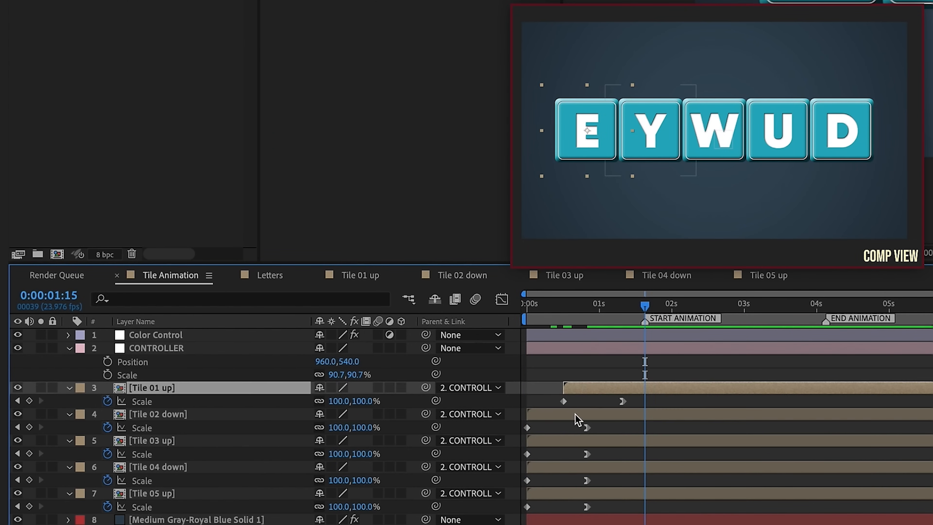
{"action": "left_click_drag", "start_coordinate": [575, 441], "coordinate": [619, 440]}
{"action": "left_click_drag", "start_coordinate": [566, 467], "coordinate": [620, 464]}
{"action": "left_click_drag", "start_coordinate": [588, 440], "coordinate": [571, 440]}
{"action": "left_click_drag", "start_coordinate": [571, 415], "coordinate": [558, 415]}
{"action": "left_click_drag", "start_coordinate": [571, 388], "coordinate": [568, 388]}
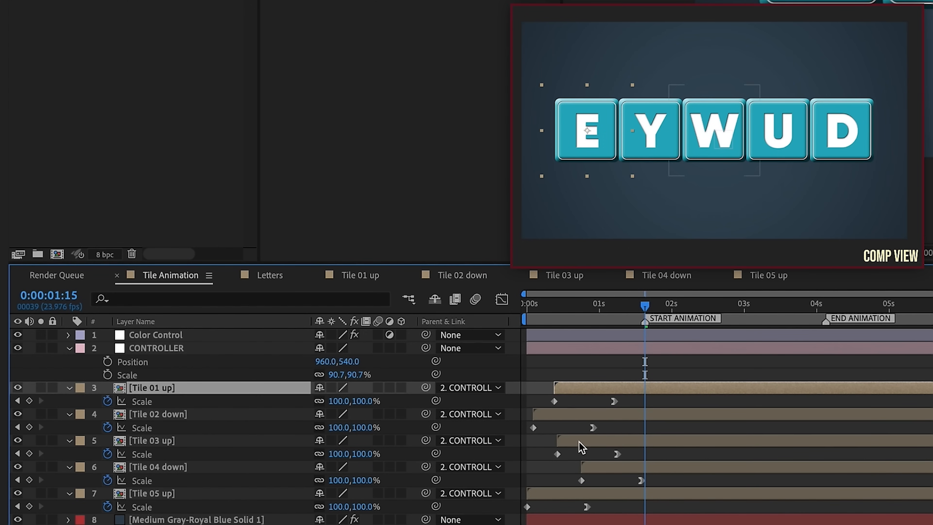
{"action": "key", "text": "space"}
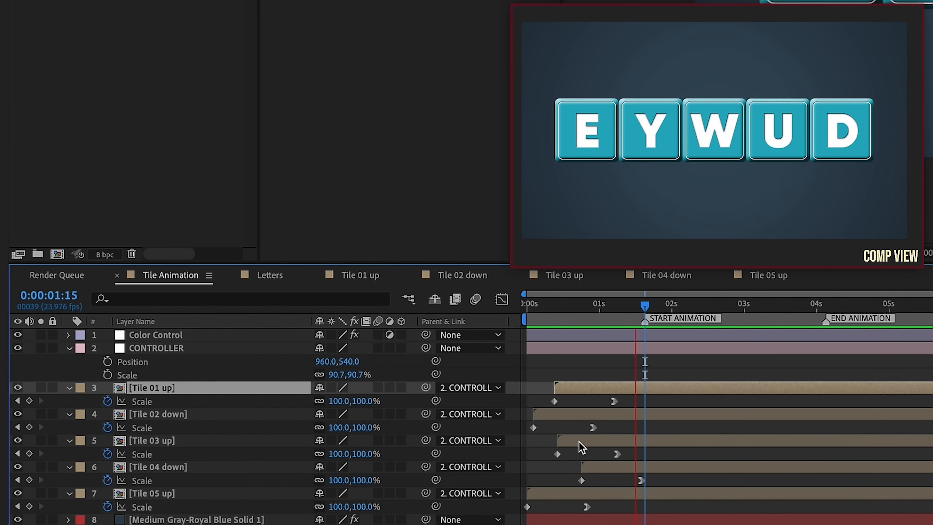
{"action": "key", "text": "space"}
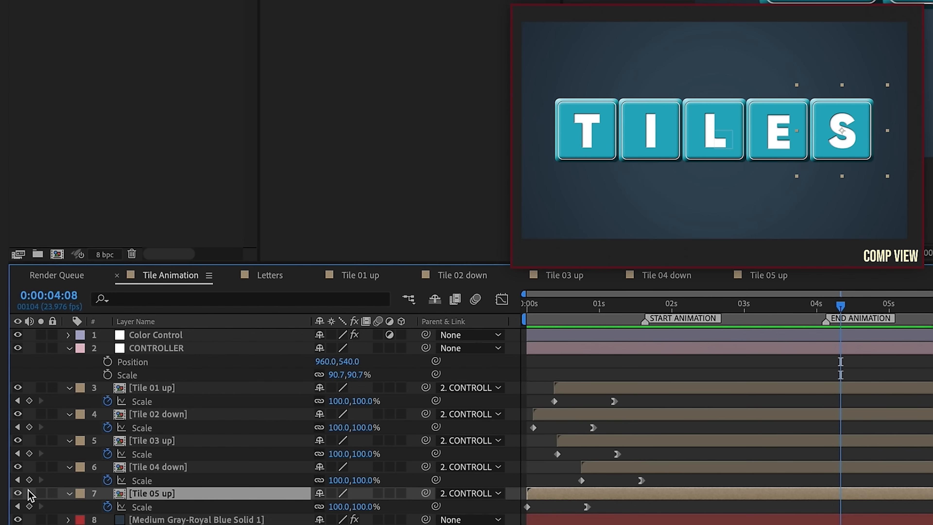
Hide the Tile 05 up layer and shift CONTROLLER horizontally to Position X 1129 to recentre the remaining four tiles
{"action": "left_click", "coordinate": [18, 493]}
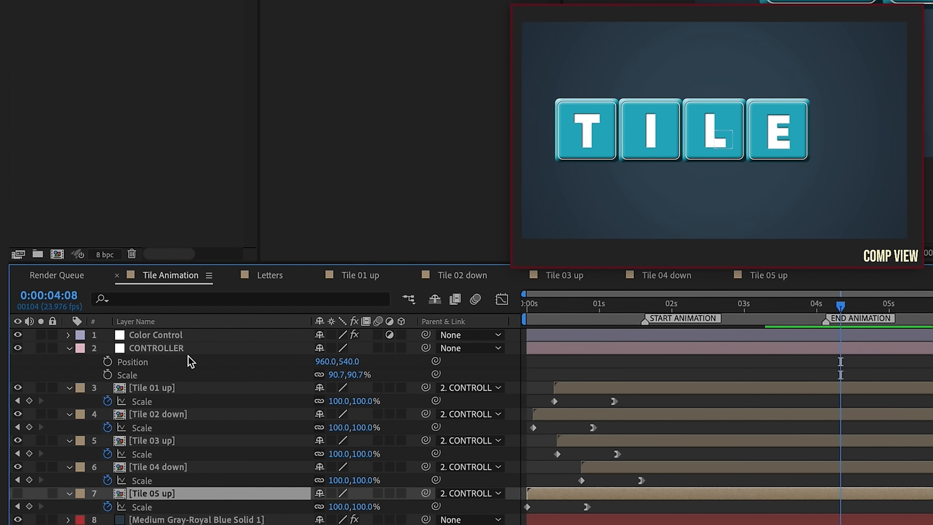
{"action": "left_click", "coordinate": [180, 349]}
{"action": "left_click_drag", "start_coordinate": [327, 362], "coordinate": [449, 361]}
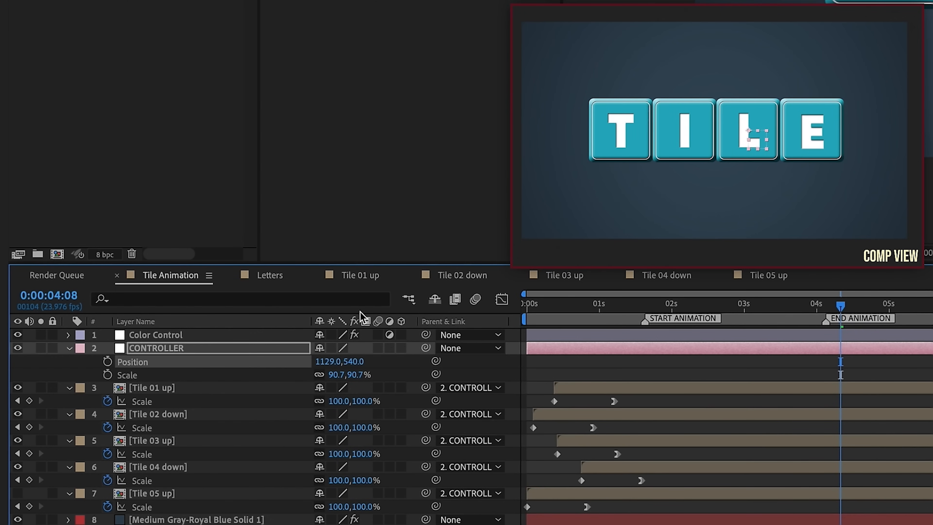
In Tile 01 up, reveal the Letters layer's Position and change its Y to 1377.1 so the tile lands on J
{"action": "left_click", "coordinate": [365, 283]}
{"action": "left_click", "coordinate": [212, 365]}
{"action": "key", "text": "p"}
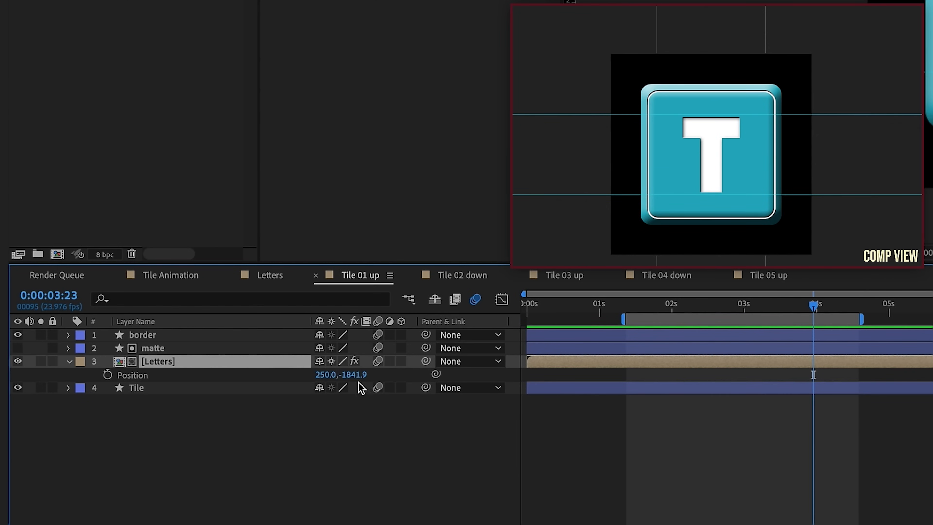
{"action": "left_click_drag", "start_coordinate": [361, 374], "coordinate": [705, 391]}
{"action": "left_click_drag", "start_coordinate": [841, 326], "coordinate": [536, 256]}
{"action": "left_click_drag", "start_coordinate": [347, 378], "coordinate": [815, 318]}
{"action": "left_click_drag", "start_coordinate": [748, 317], "coordinate": [724, 316]}
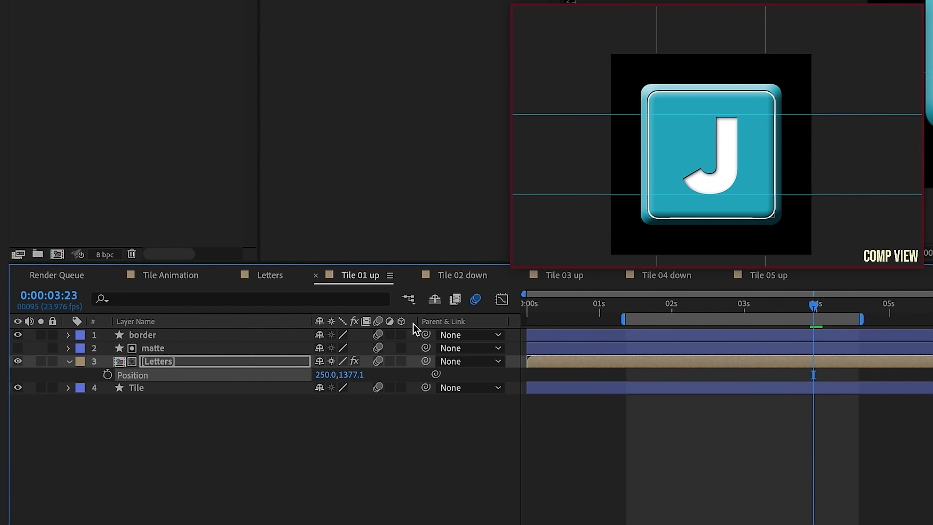
In Tile 02 down, adjust the Letters layer's Position Y to choose a different letter
{"action": "left_click", "coordinate": [446, 276]}
{"action": "left_click", "coordinate": [279, 361]}
{"action": "left_click_drag", "start_coordinate": [345, 375], "coordinate": [257, 343]}
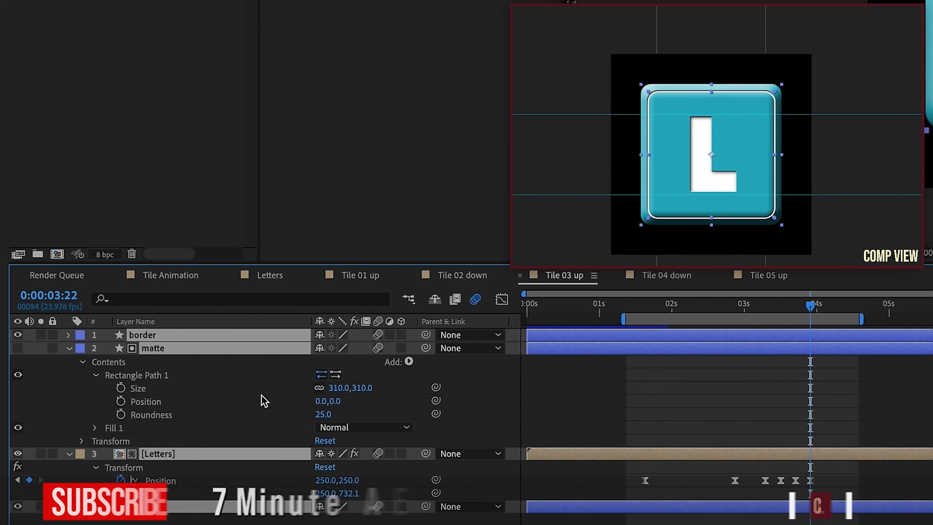
In Tile 03 up, collapse the expanded layers, reveal the Letters layer's Position and adjust its Y to choose a different letter
{"action": "left_click", "coordinate": [69, 348]}
{"action": "left_click", "coordinate": [129, 397]}
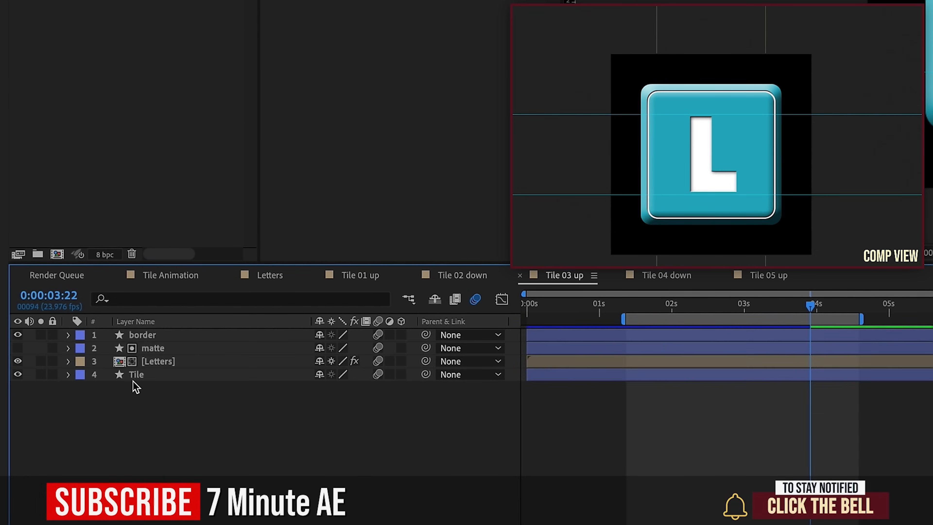
{"action": "left_click", "coordinate": [145, 362]}
{"action": "key", "text": "p"}
{"action": "left_click_drag", "start_coordinate": [348, 374], "coordinate": [782, 320]}
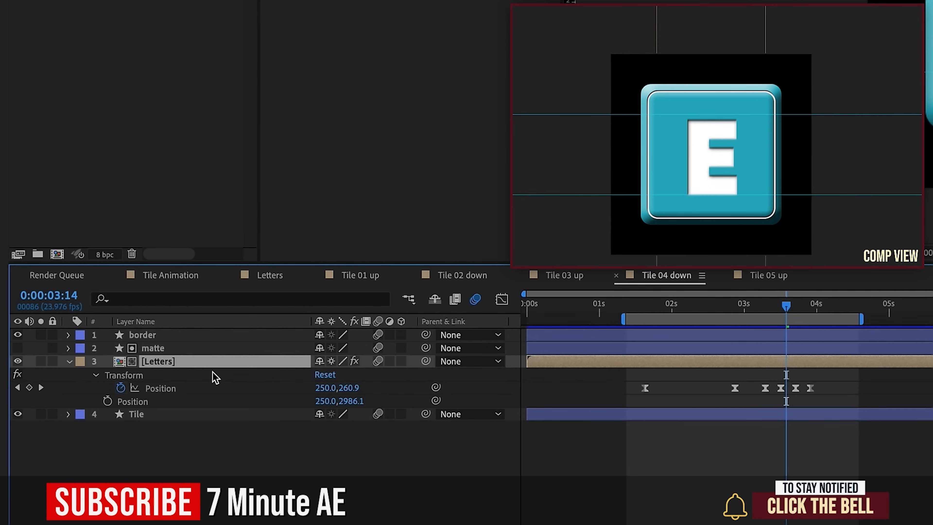
In Tile 04 down, reveal the Letters layer's Position and change its Y to 2658.1 so the tile lands on F
{"action": "key", "text": "p"}
{"action": "left_click_drag", "start_coordinate": [348, 375], "coordinate": [269, 378]}
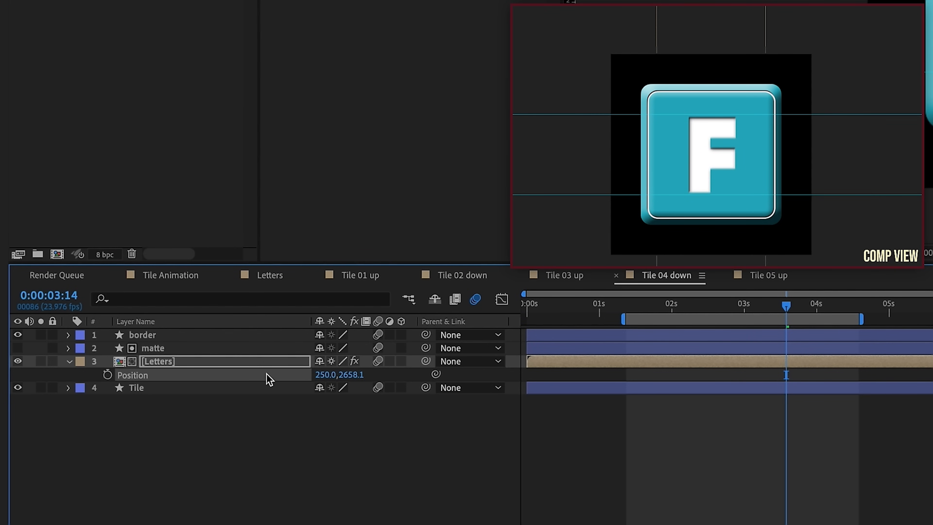
Return to the Tile Animation comp and preview the four tiles scrolling to their letters from about 0:00:01:12
{"action": "left_click", "coordinate": [207, 277]}
{"action": "left_click", "coordinate": [859, 305]}
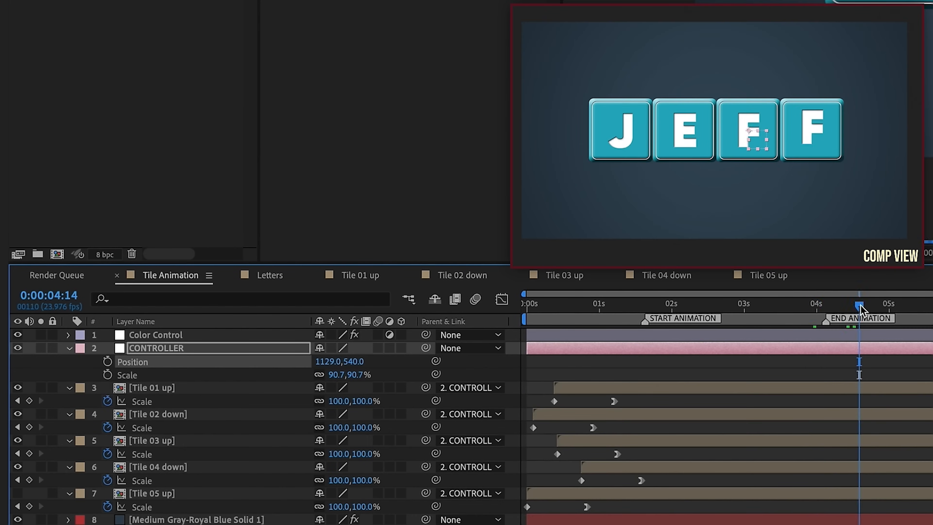
{"action": "left_click_drag", "start_coordinate": [859, 305], "coordinate": [638, 306]}
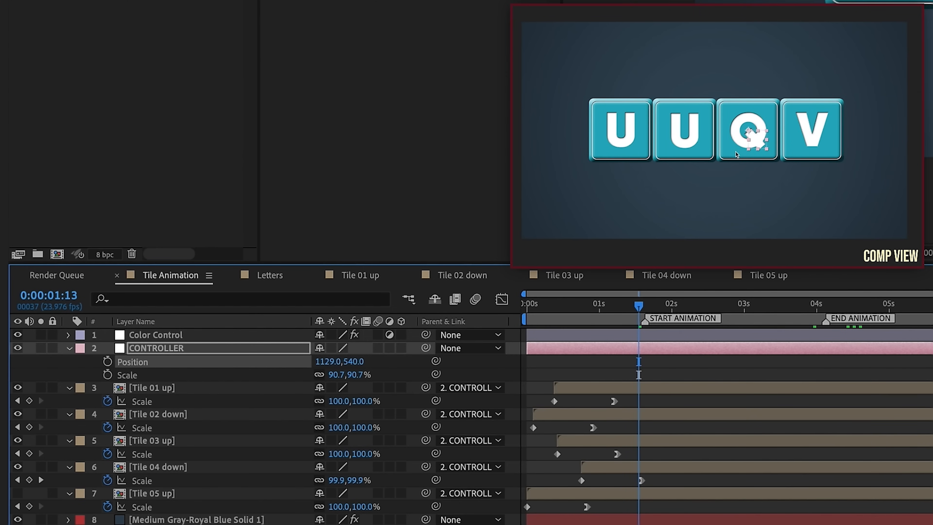
{"action": "key", "text": "ctrl+shift+a"}
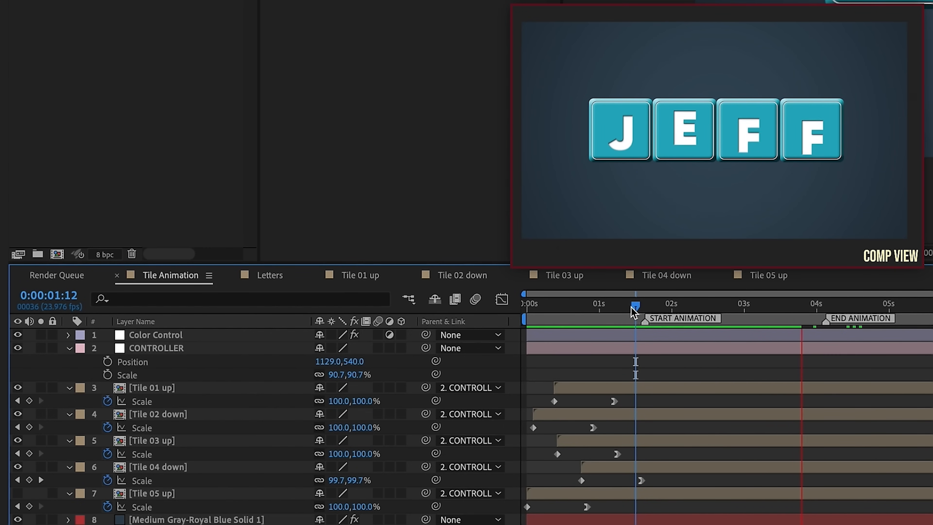
Shift the Tile 01 up, Tile 02 down, Tile 03 up and Tile 04 down layers slightly later in time to adjust their stagger
{"action": "left_click", "coordinate": [648, 257]}
{"action": "left_click", "coordinate": [659, 305]}
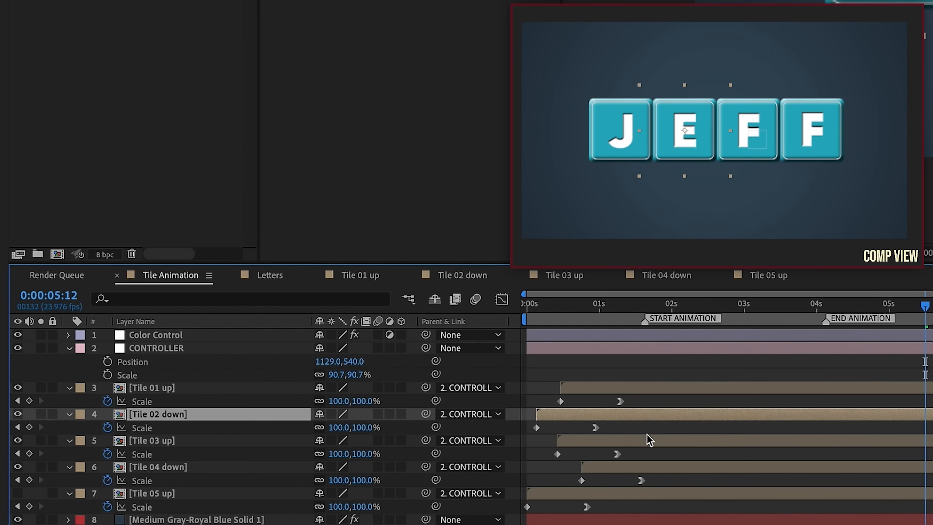
{"action": "left_click_drag", "start_coordinate": [644, 442], "coordinate": [661, 472]}
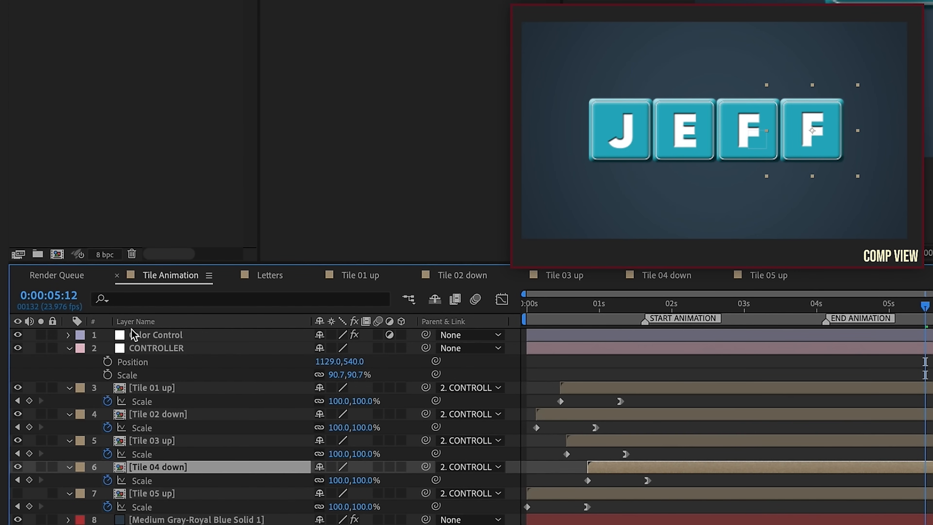
Try a golden-orange tile colour, R 183, G 138, B 27, in the Color Control layer's Color effect
{"action": "left_click", "coordinate": [157, 349]}
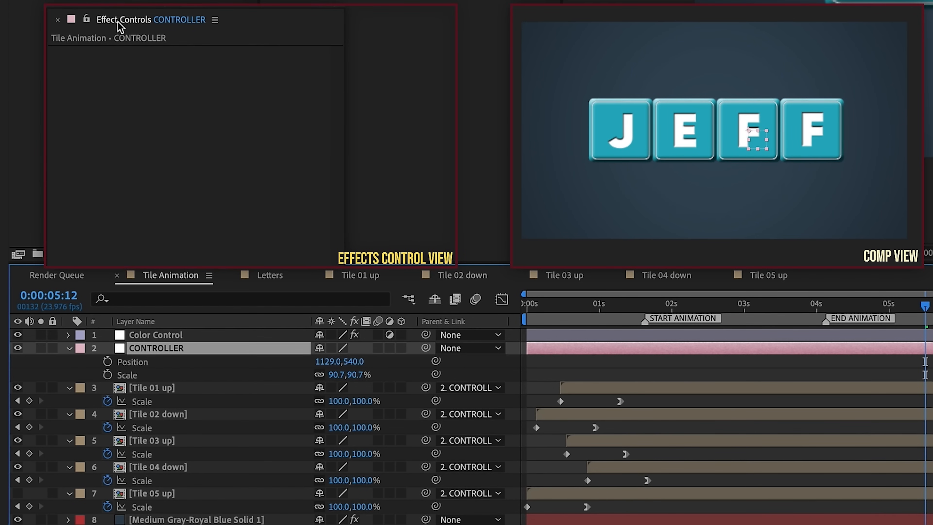
{"action": "left_click", "coordinate": [156, 335]}
{"action": "left_click", "coordinate": [215, 65]}
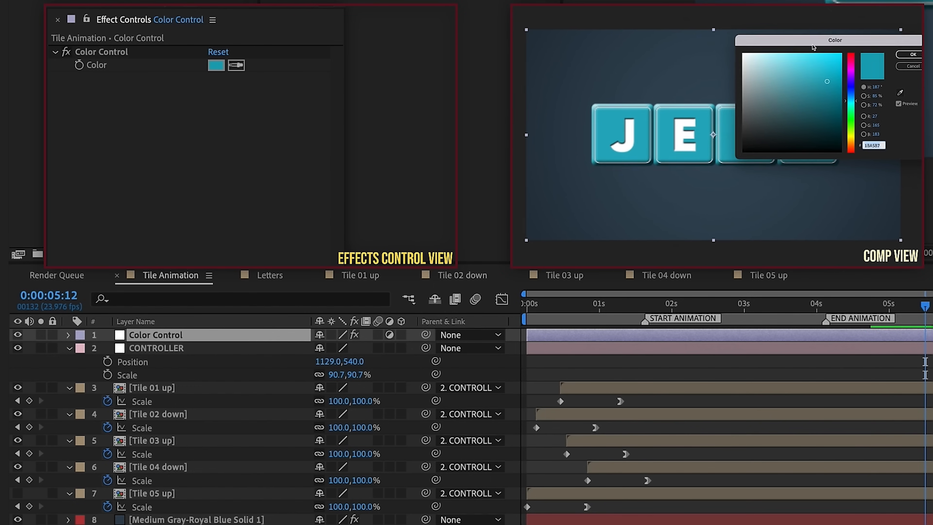
{"action": "left_click_drag", "start_coordinate": [814, 43], "coordinate": [779, 17]}
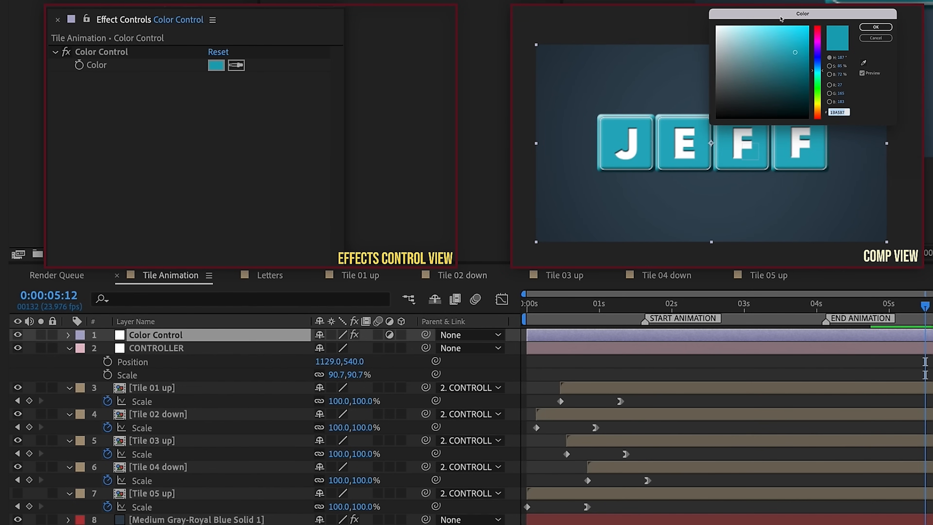
{"action": "left_click_drag", "start_coordinate": [823, 90], "coordinate": [819, 98]}
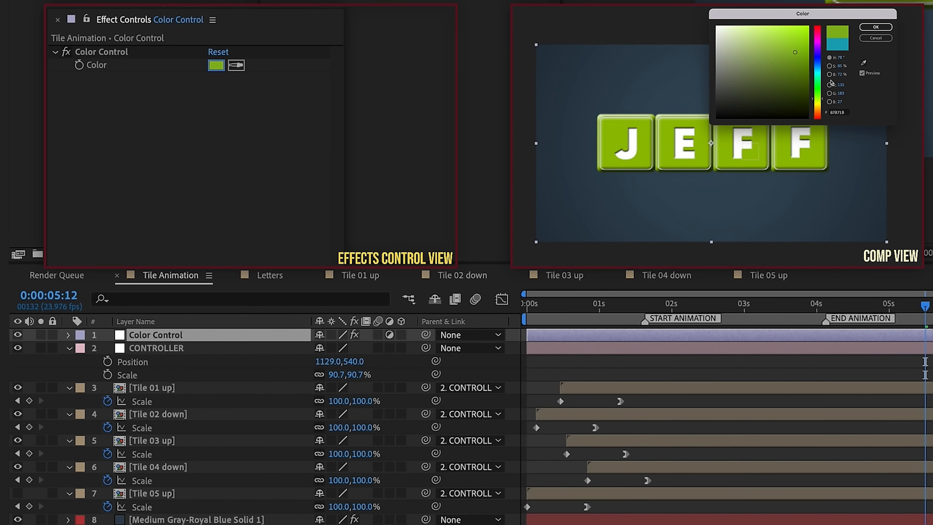
{"action": "left_click", "coordinate": [819, 108]}
{"action": "left_click", "coordinate": [875, 28]}
Recolour all tiles to a dark plum through the Color Control layer's Color property and deselect the layer
{"action": "left_click", "coordinate": [216, 65]}
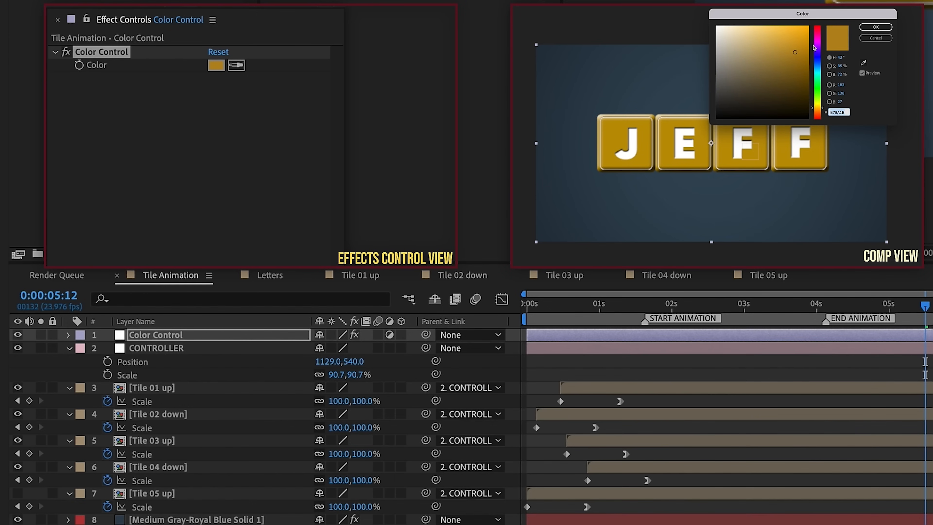
{"action": "left_click", "coordinate": [820, 56]}
{"action": "left_click", "coordinate": [817, 35]}
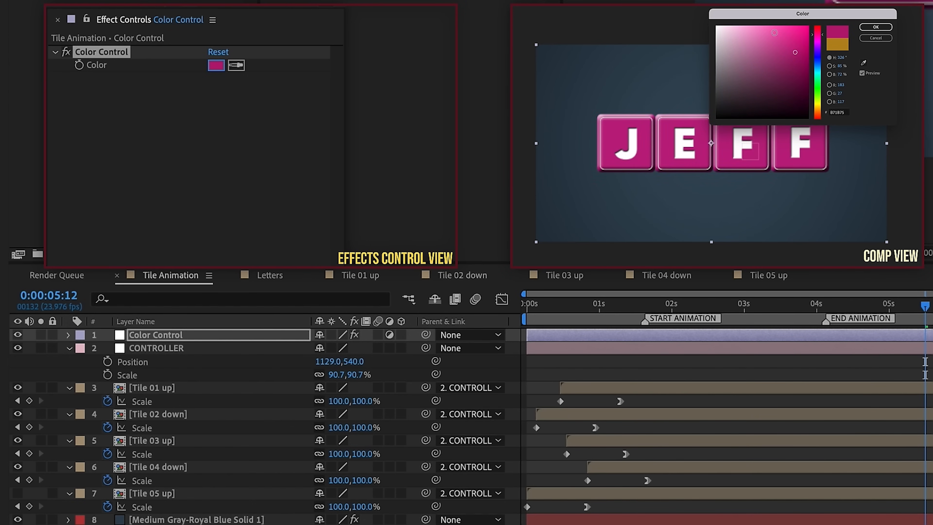
{"action": "left_click", "coordinate": [752, 26]}
{"action": "left_click", "coordinate": [804, 44]}
{"action": "left_click", "coordinate": [777, 75]}
{"action": "left_click", "coordinate": [875, 27]}
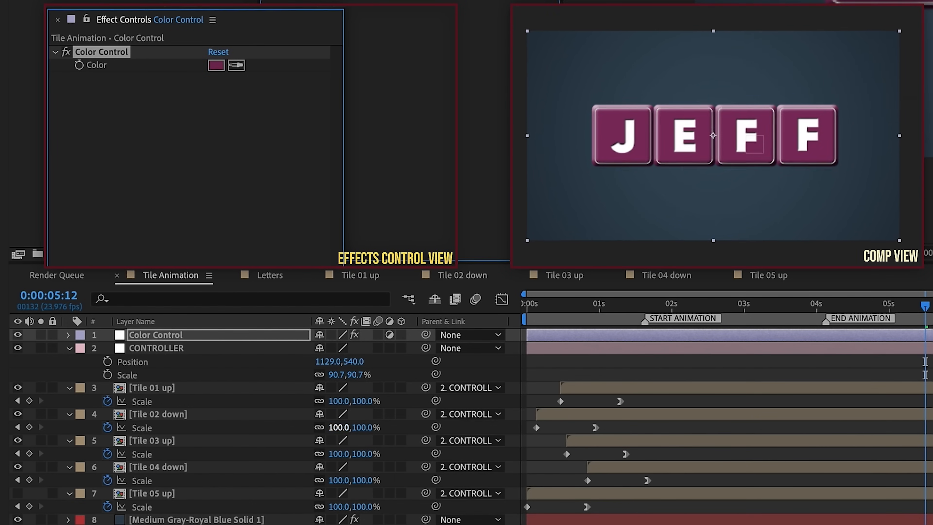
{"action": "left_click", "coordinate": [809, 188]}
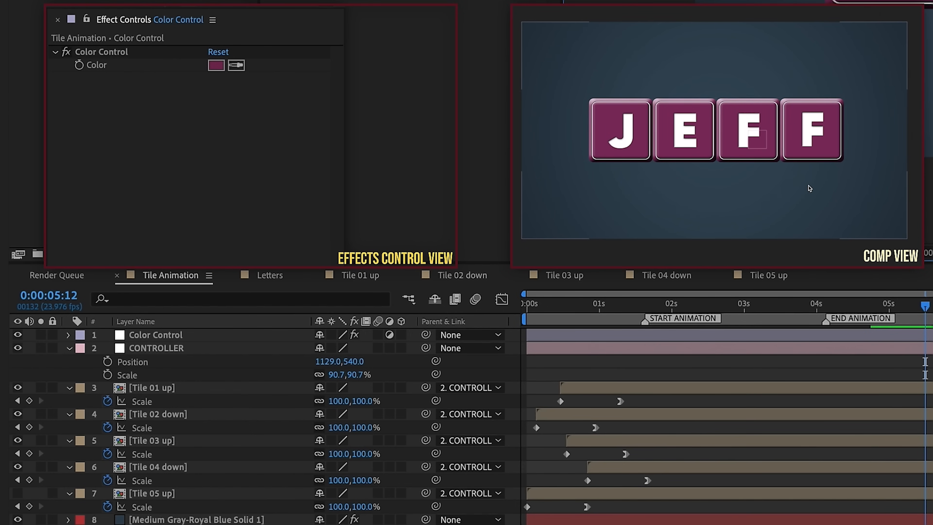